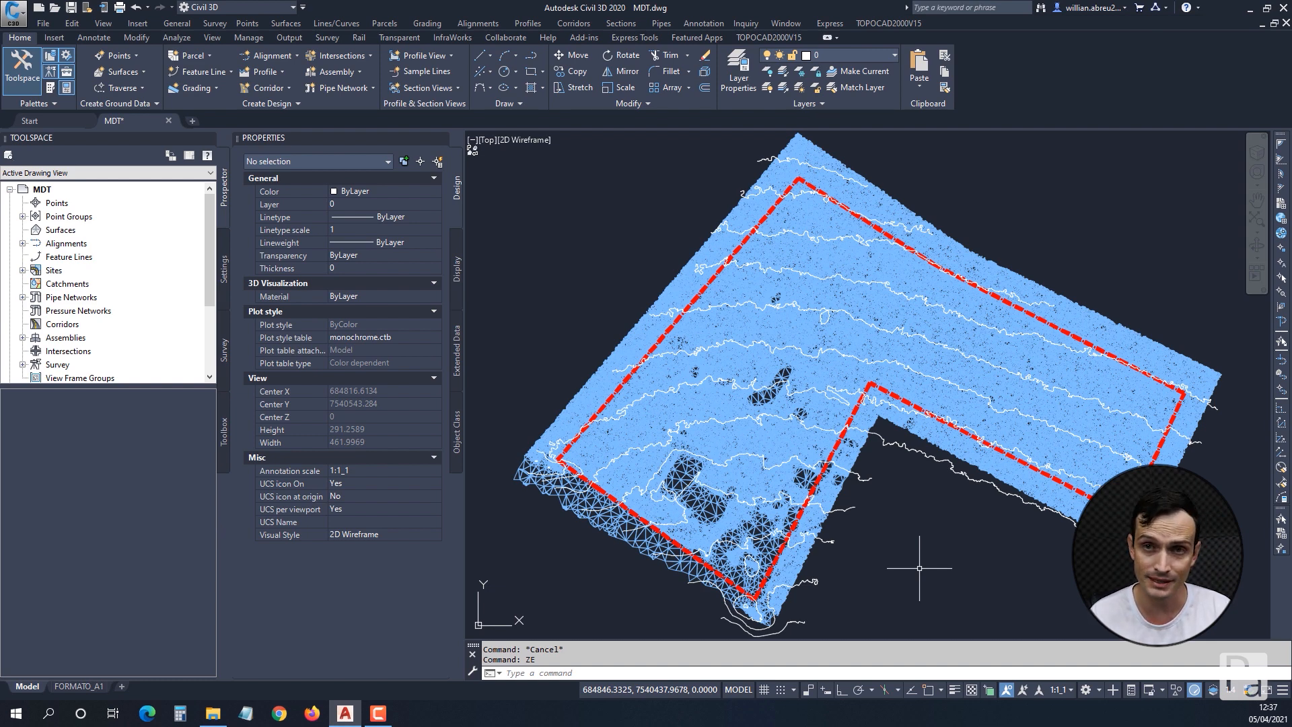
Inspect the object type and properties of the contour line crossing the empty area below the triangulated mesh.
scroll(910, 458, up, 5)
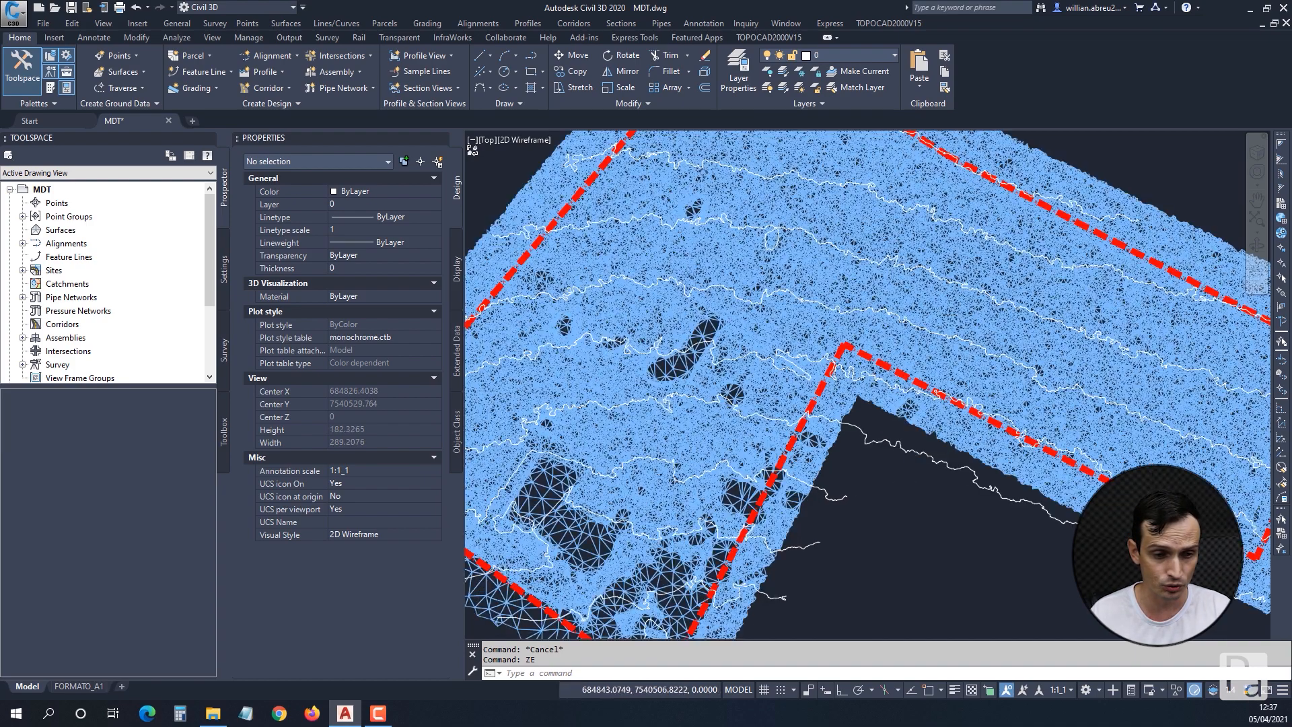
scroll(910, 458, up, 3)
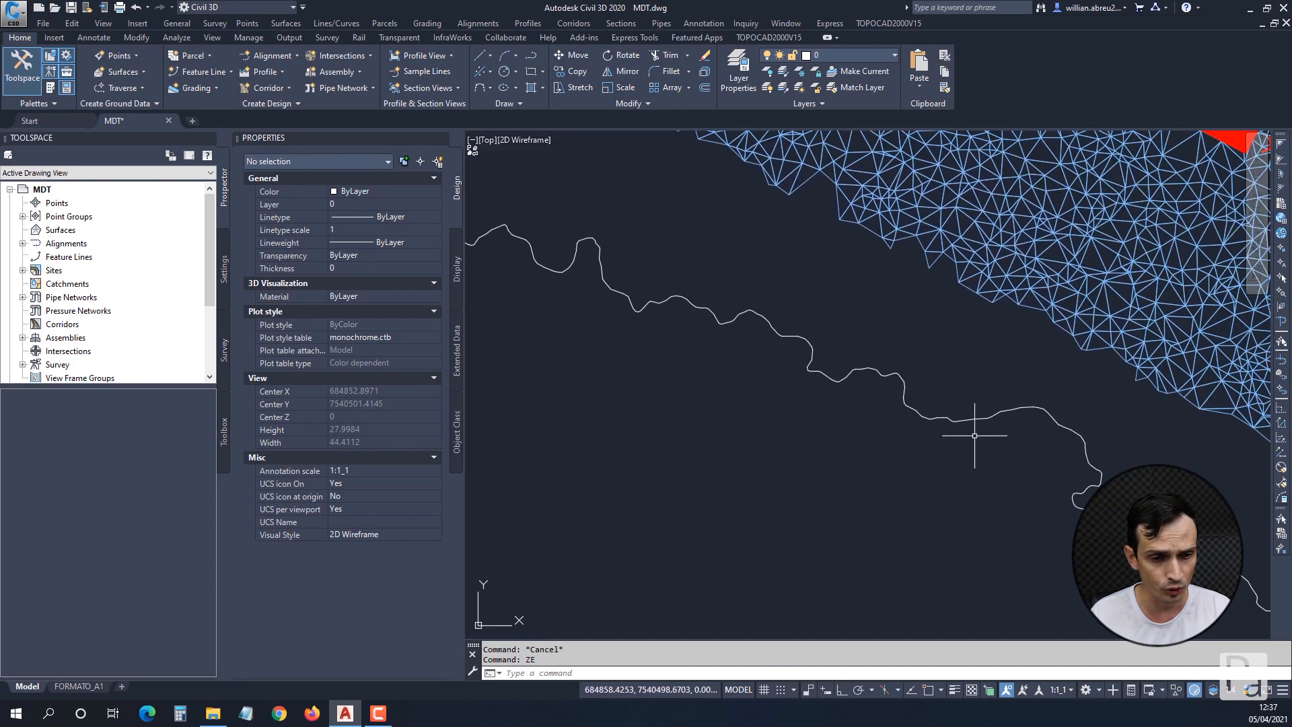
middle_drag(1017, 464, 886, 409)
middle_drag(985, 478, 773, 410)
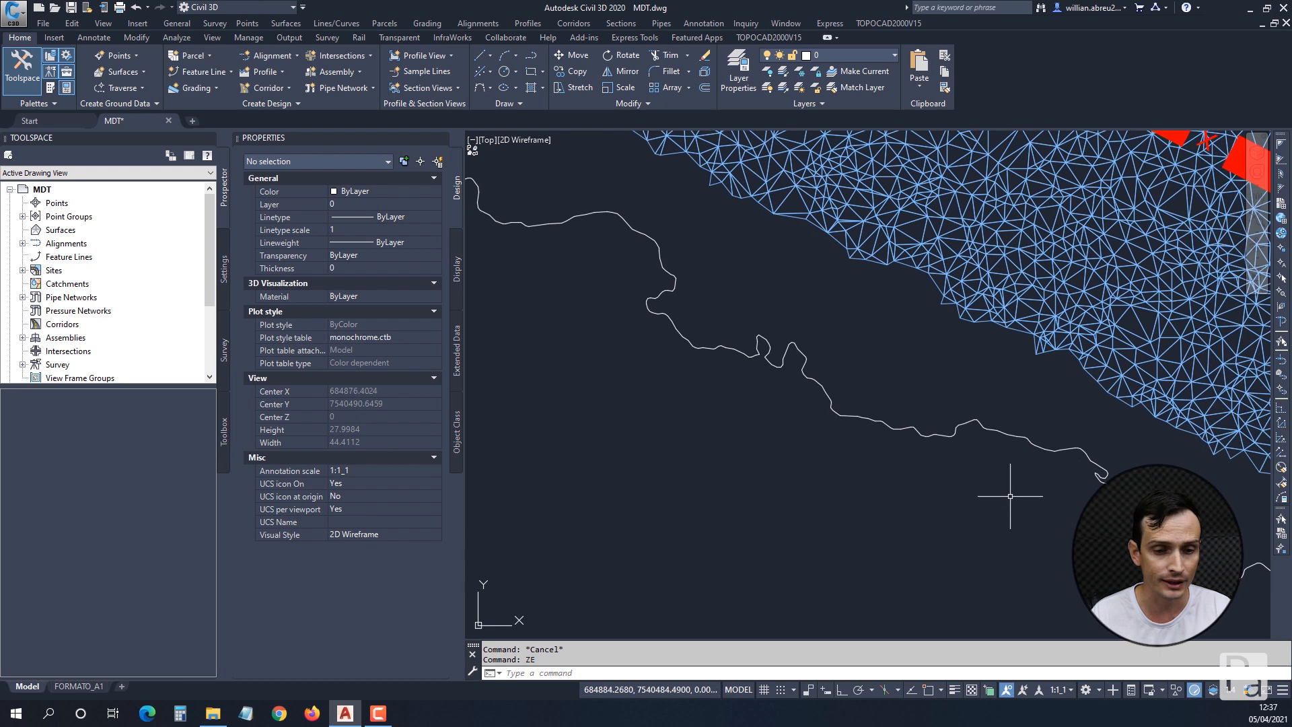
middle_drag(1010, 497, 693, 350)
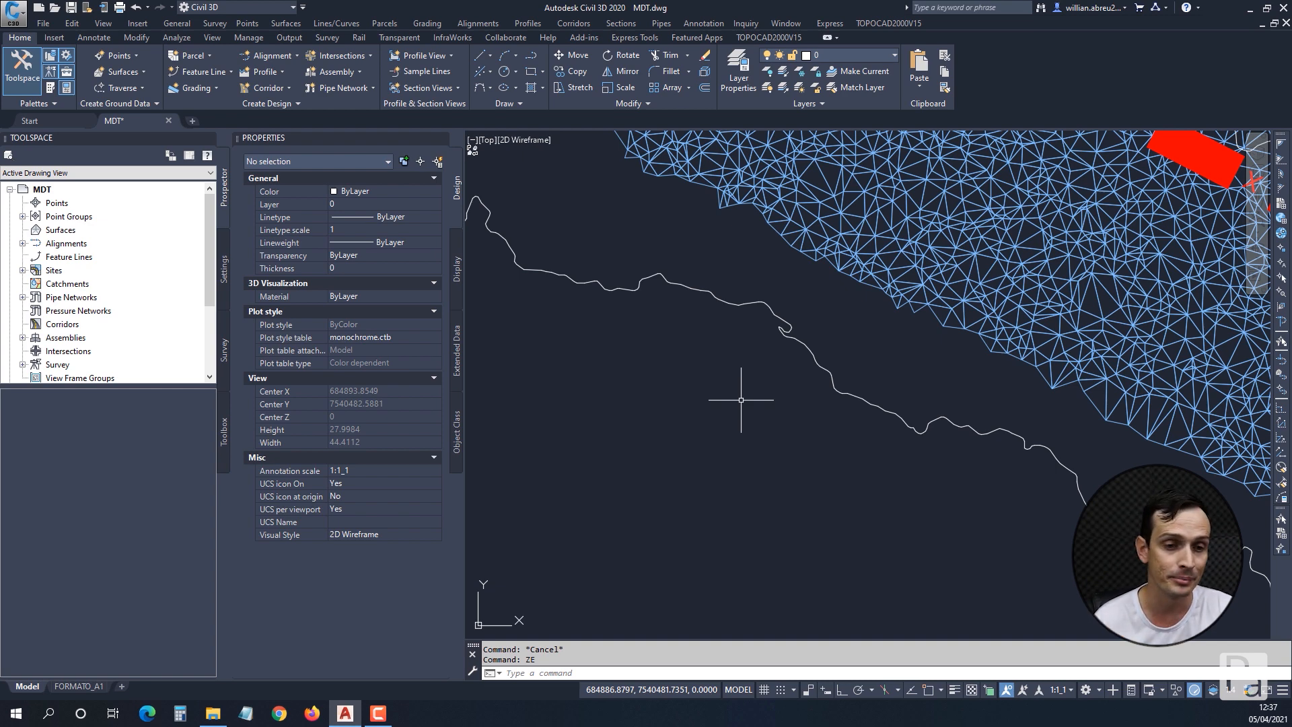
key(Escape)
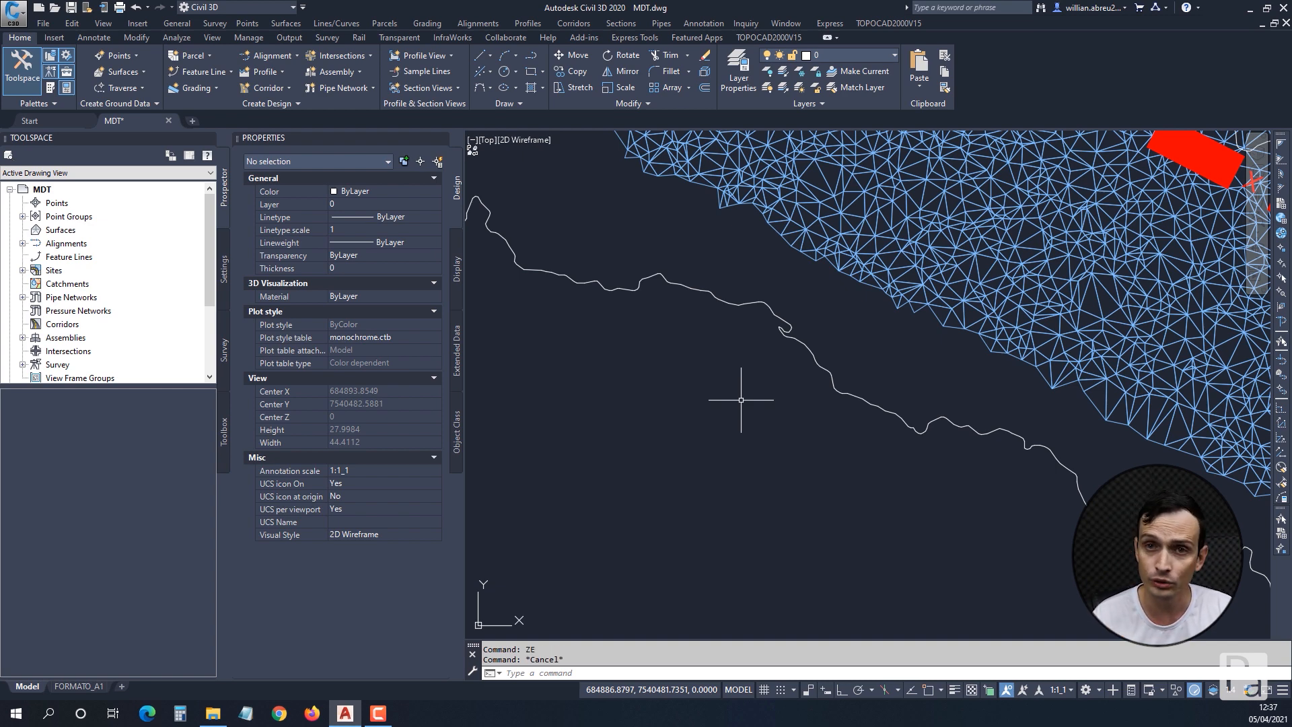
scroll(741, 400, down, 4)
scroll(575, 320, down, 3)
middle_drag(576, 319, 931, 421)
scroll(818, 356, up, 2)
scroll(793, 303, up, 2)
click(810, 302)
click(773, 375)
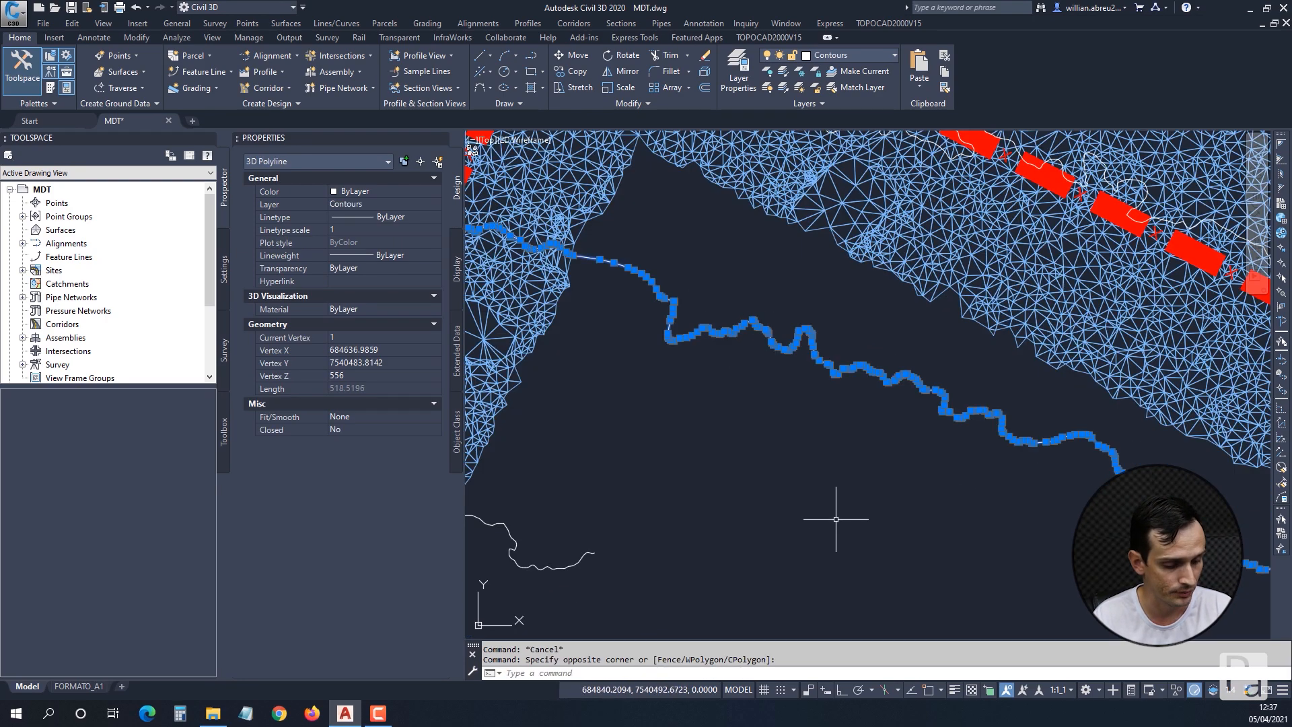
mouse_move(836, 519)
mouse_down()
mouse_move(477, 357)
mouse_move(374, 195)
mouse_move(294, 163)
mouse_up()
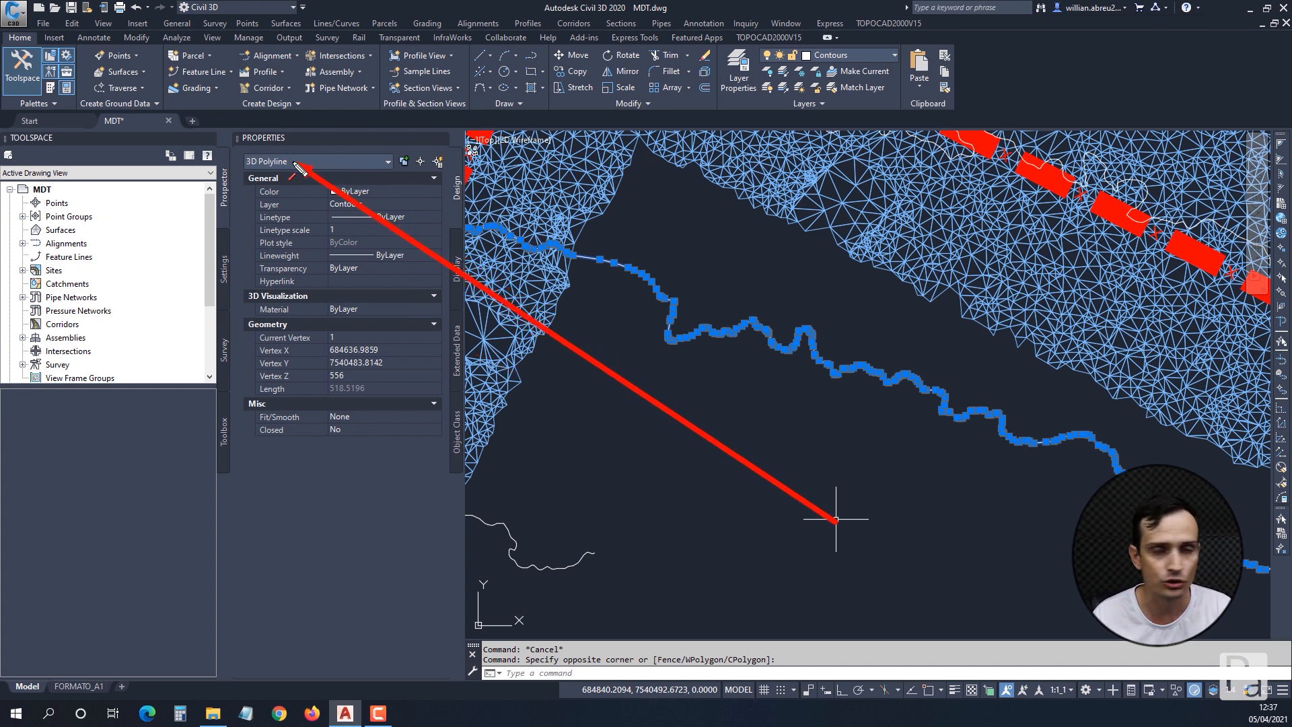
drag(295, 163, 960, 422)
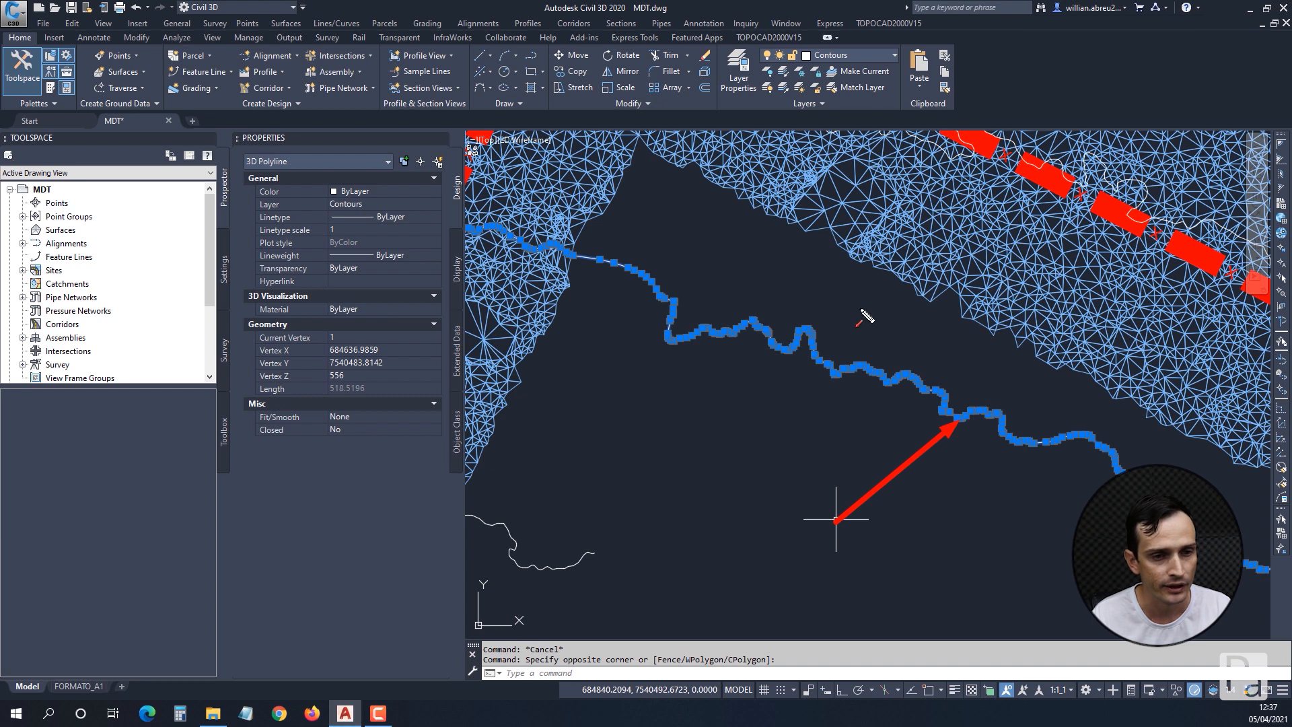
key(Escape)
key(Escape)
Inspect the object type and properties of one triangle on the lower edge of the blue mesh.
click(843, 228)
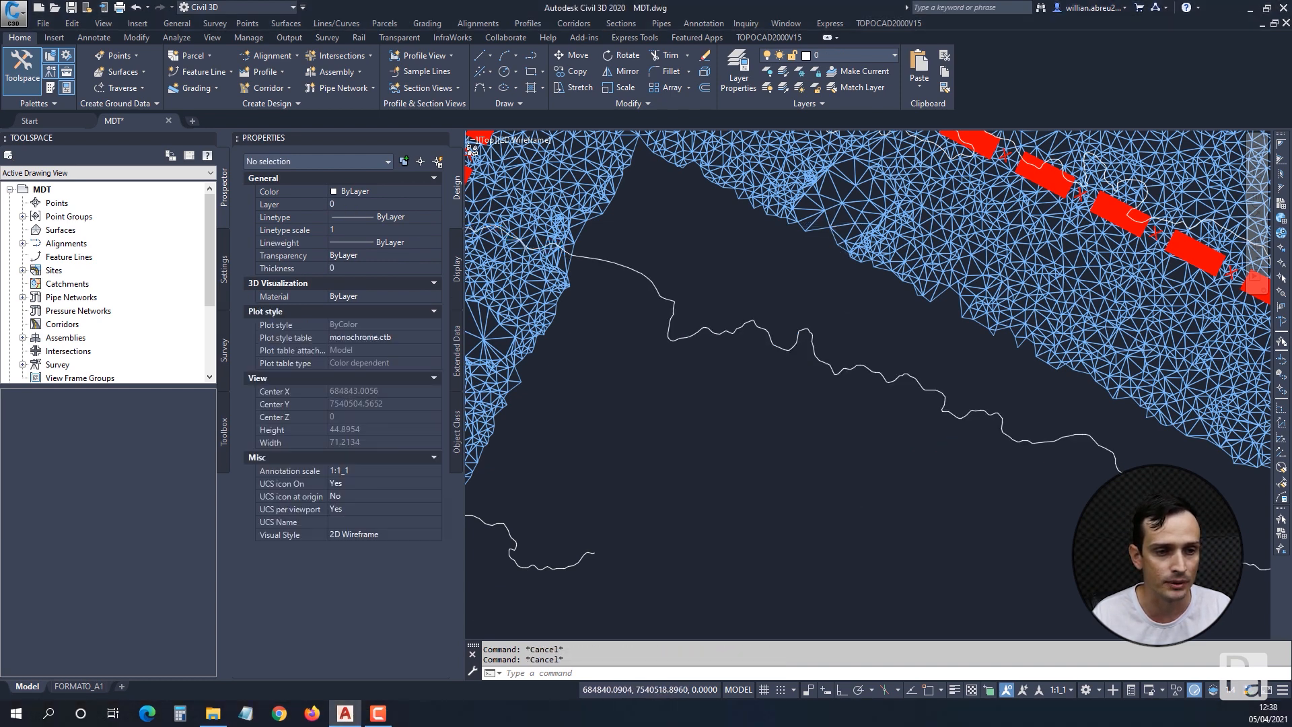
scroll(843, 228, up, 5)
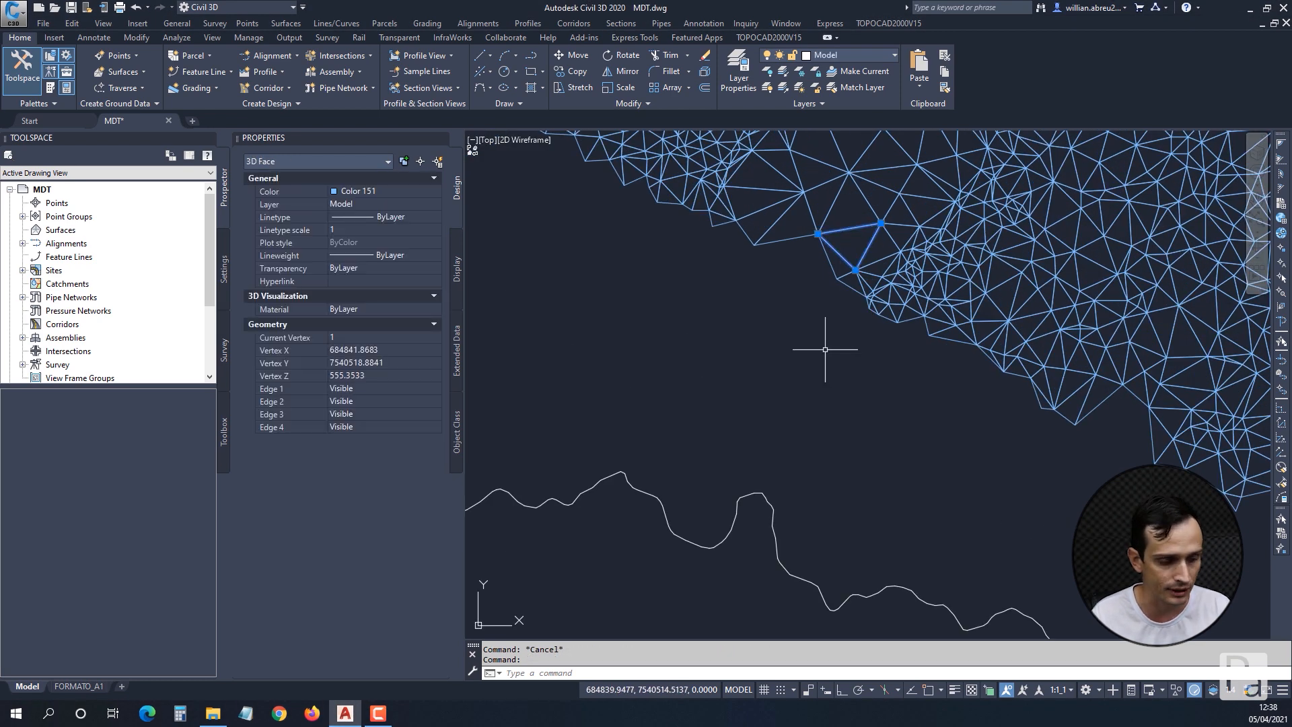
mouse_move(818, 380)
mouse_down()
mouse_move(350, 168)
mouse_move(296, 162)
mouse_up()
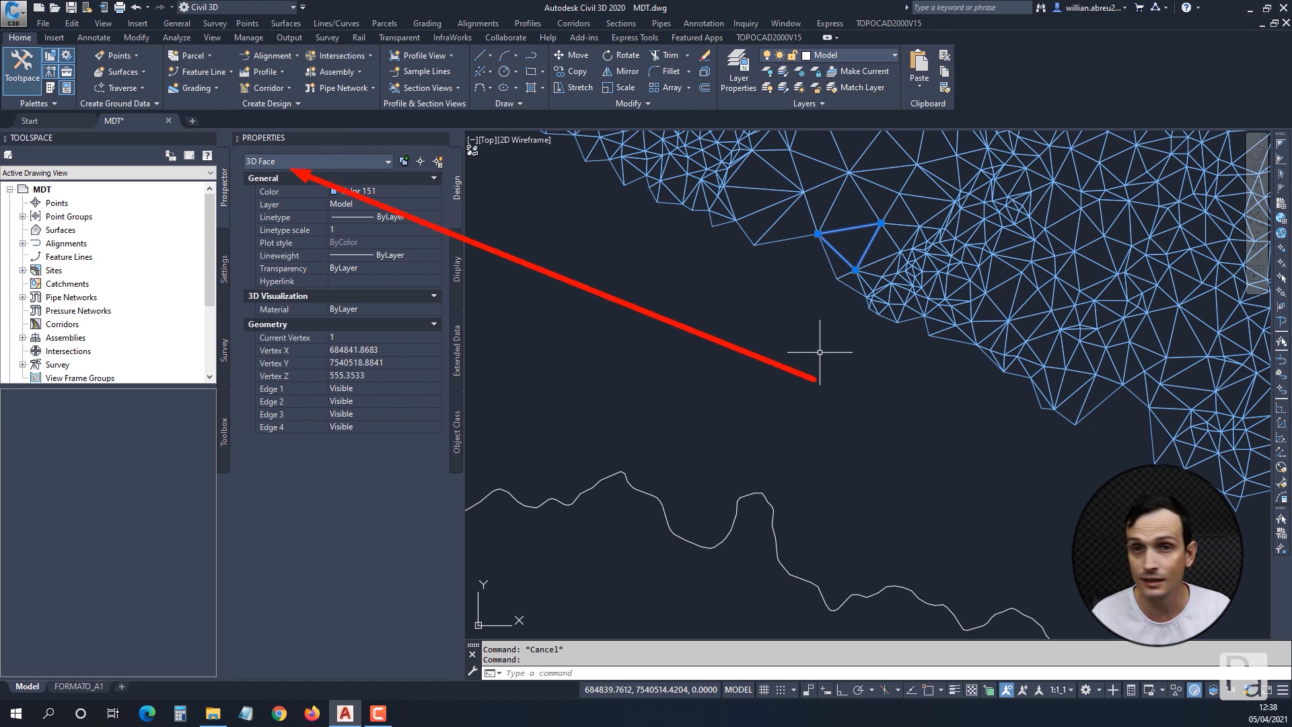
drag(816, 381, 844, 286)
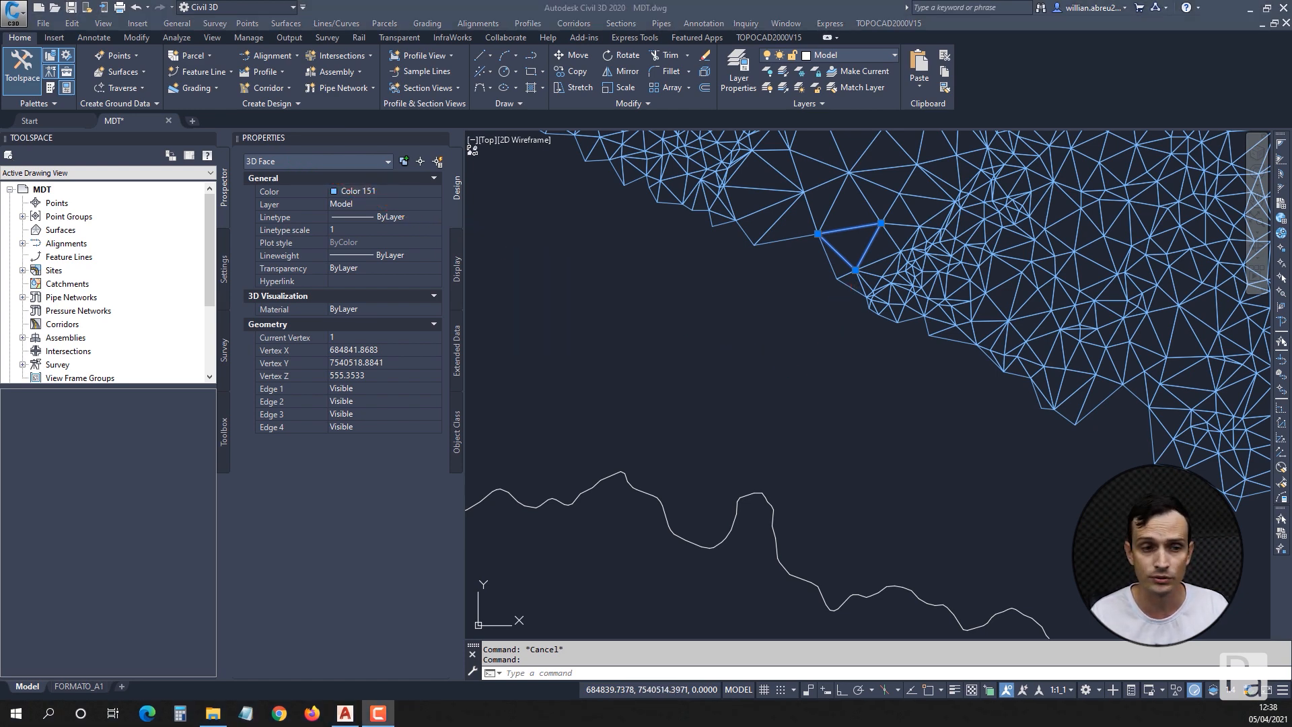
key(Escape)
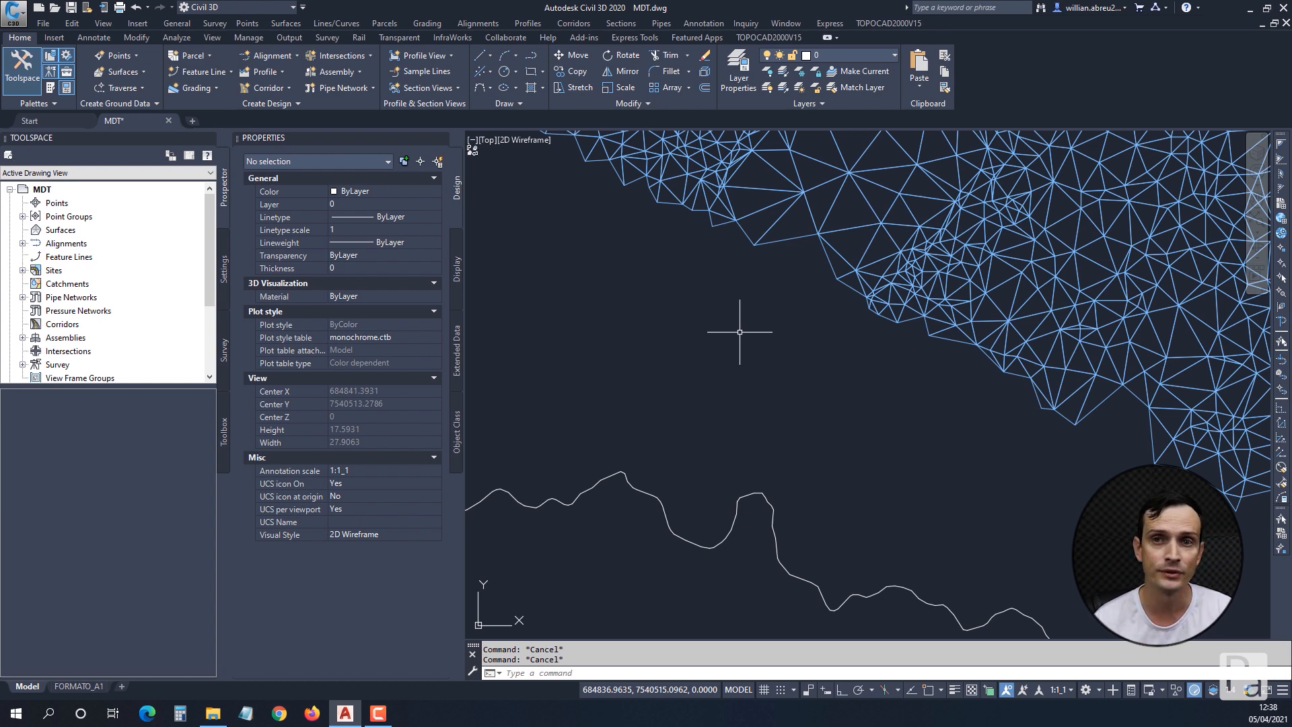
Browse the drawing's layer list.
scroll(739, 332, down, 10)
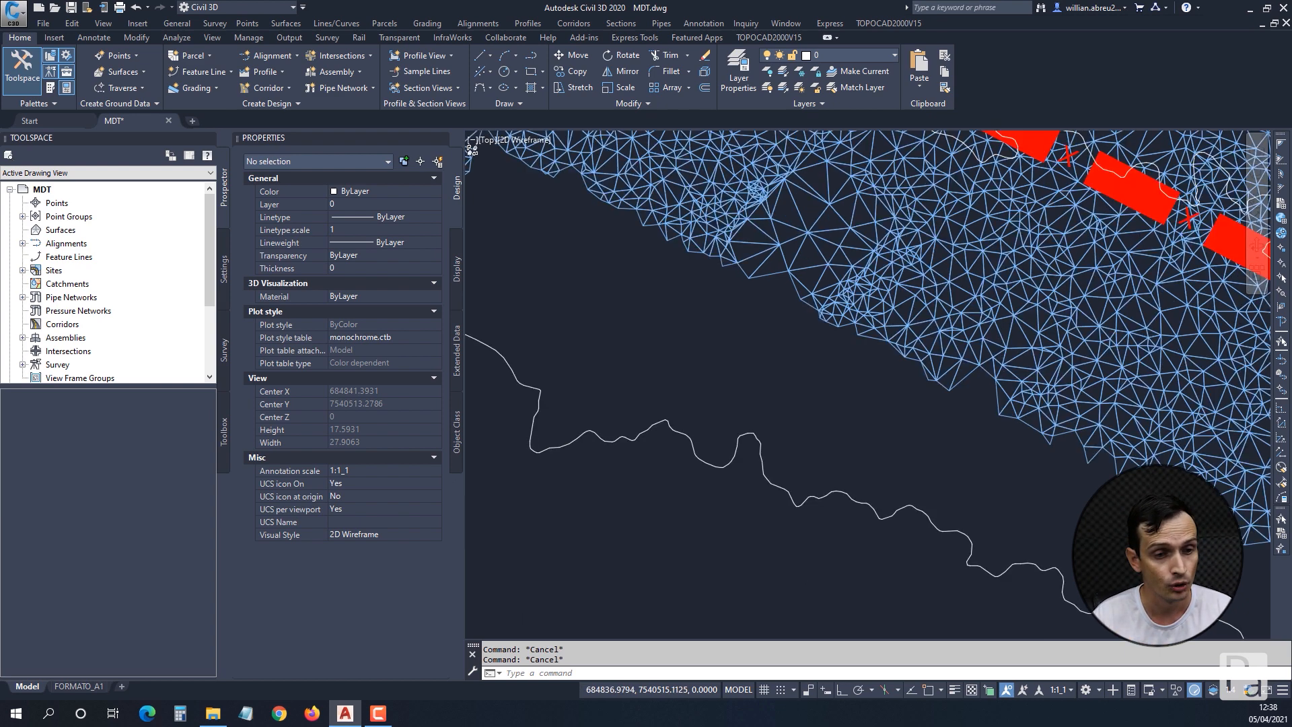
scroll(778, 438, down, 3)
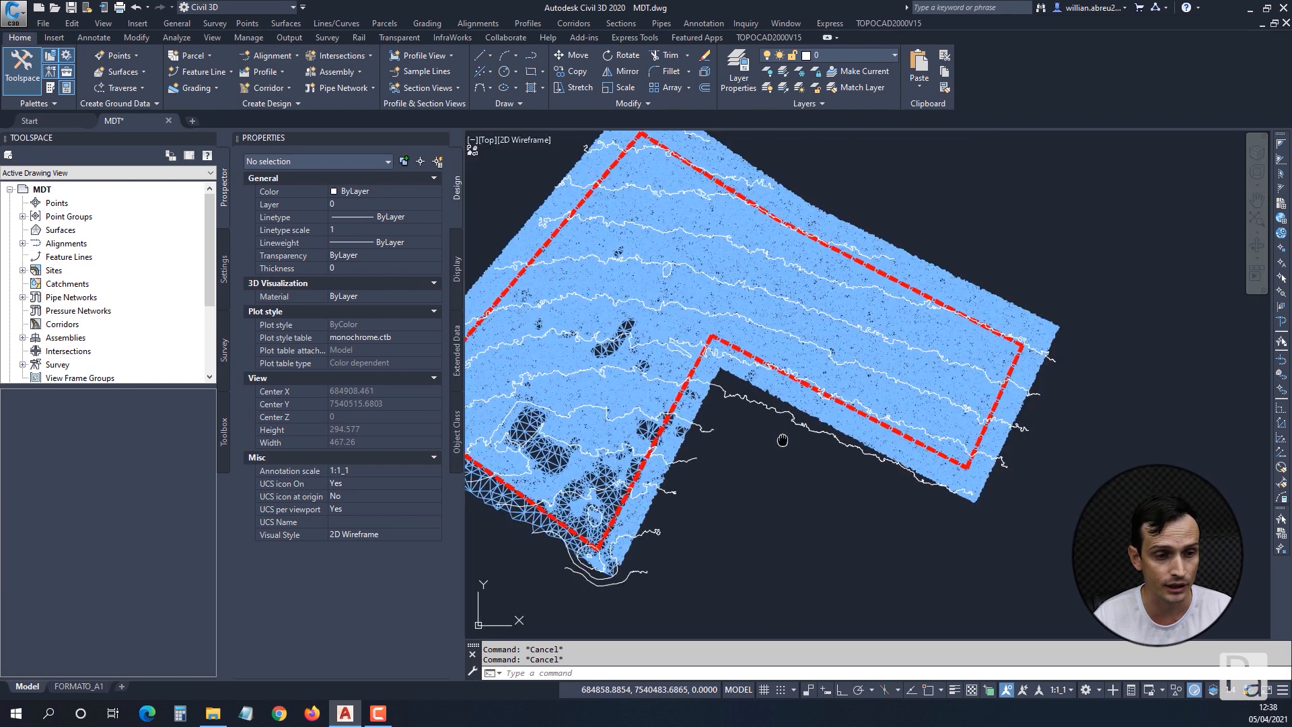
middle_drag(569, 282, 639, 295)
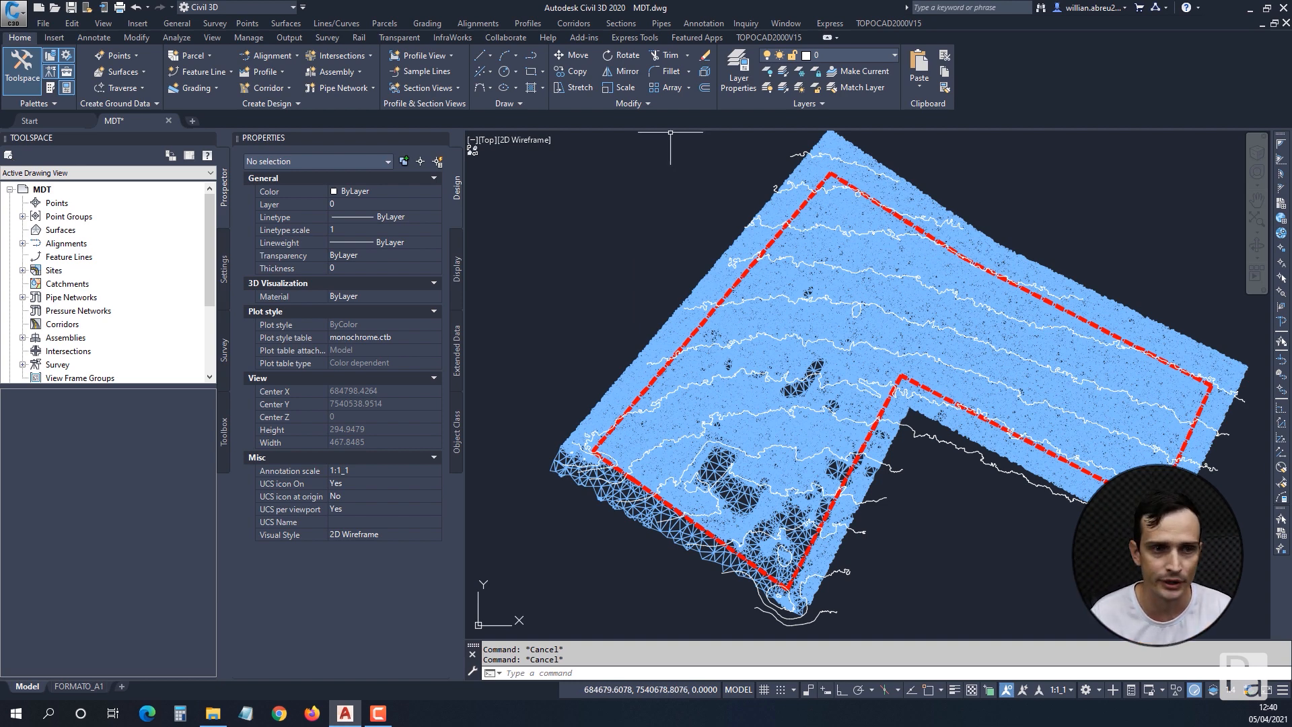
click(847, 55)
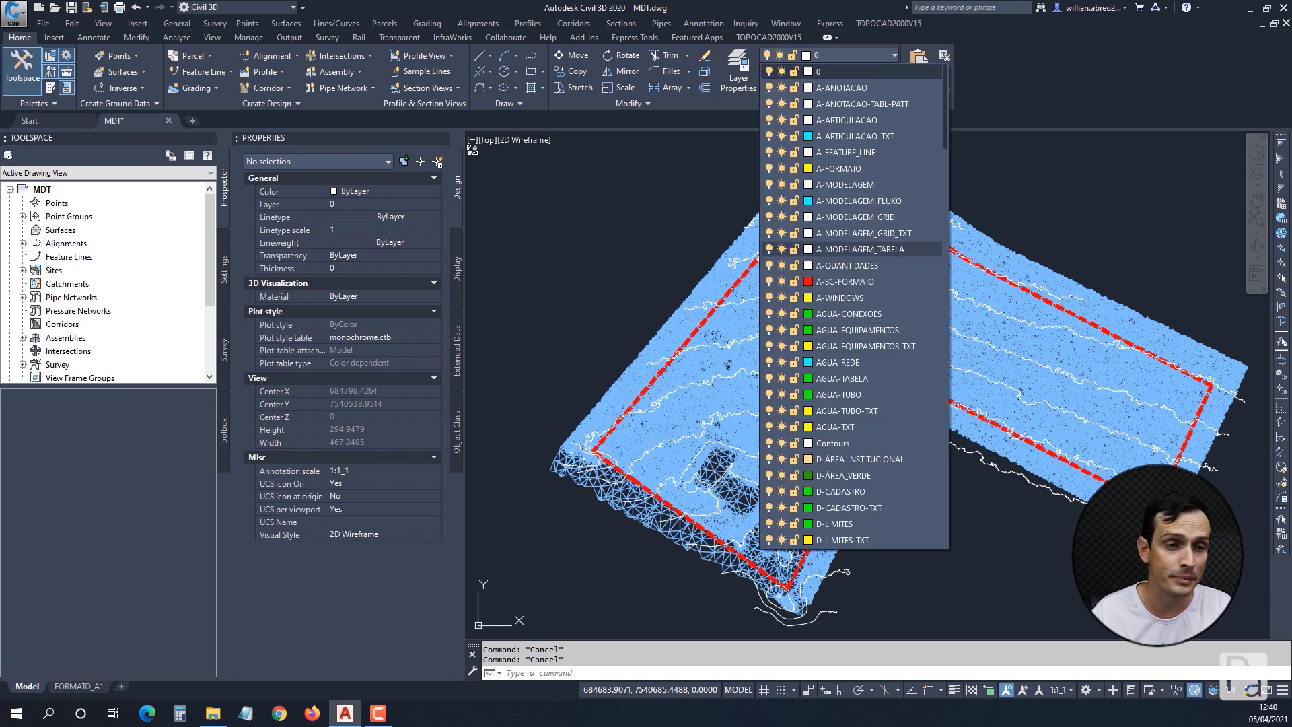
scroll(851, 265, down, 10)
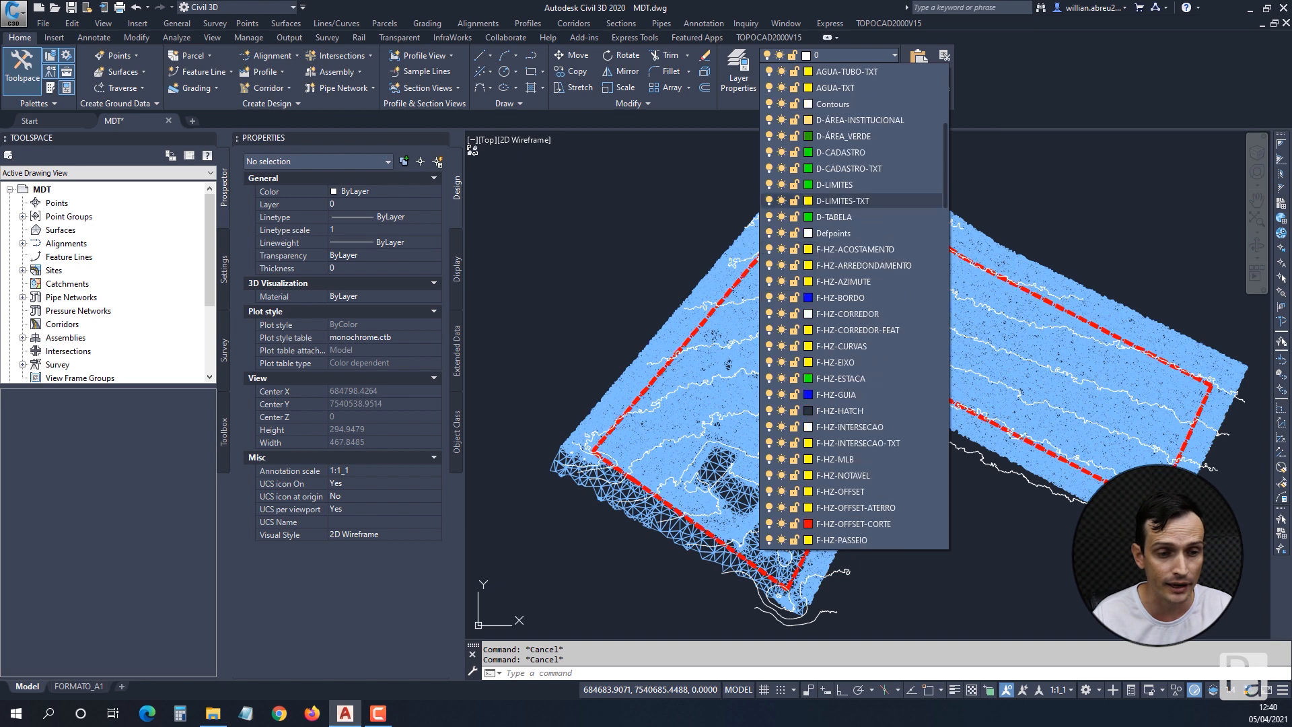
key(Escape)
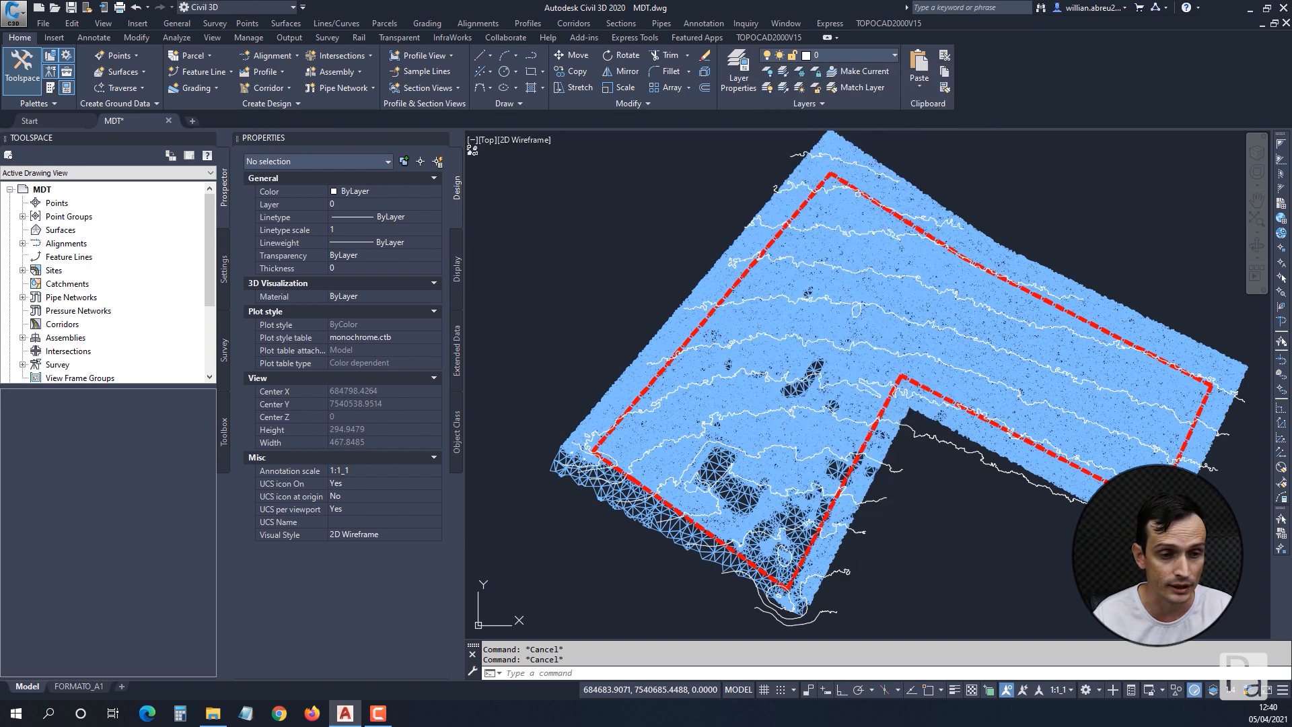
Turn off the Contours layer by picking a contour line on the terrain, leaving the triangle mesh and red boundary on.
mouse_move(849, 306)
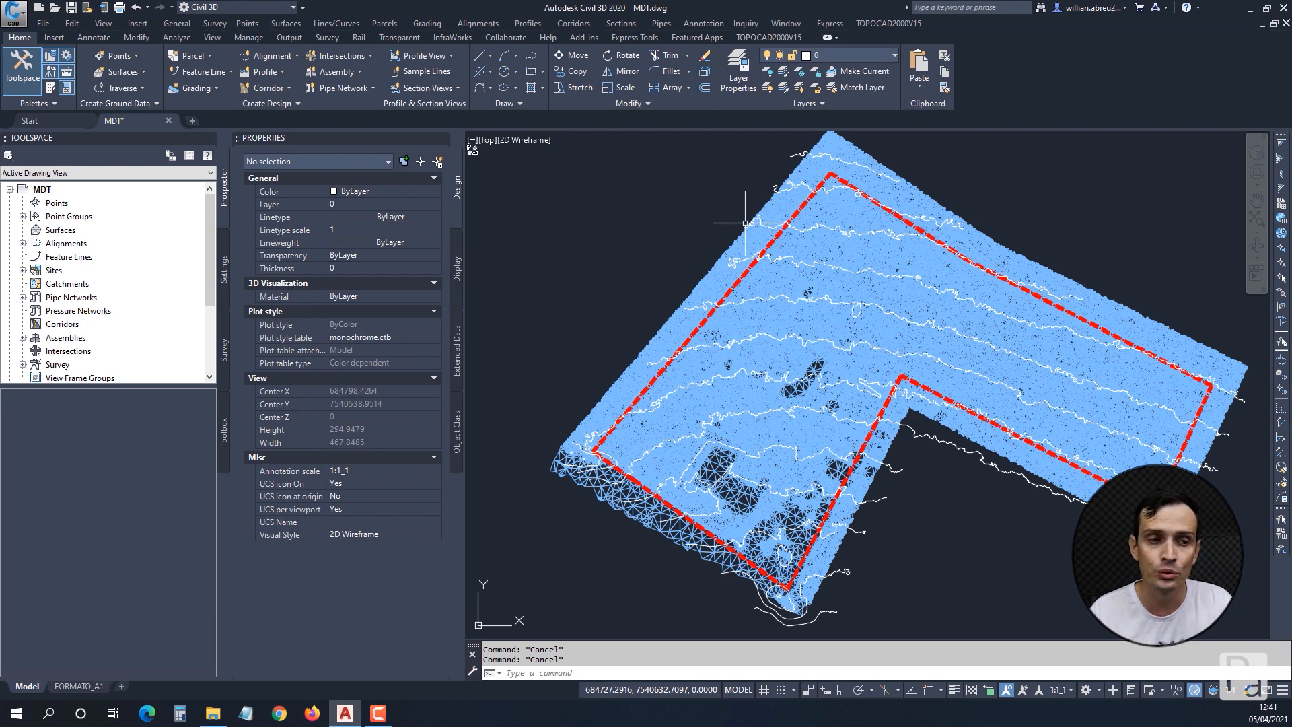
click(767, 72)
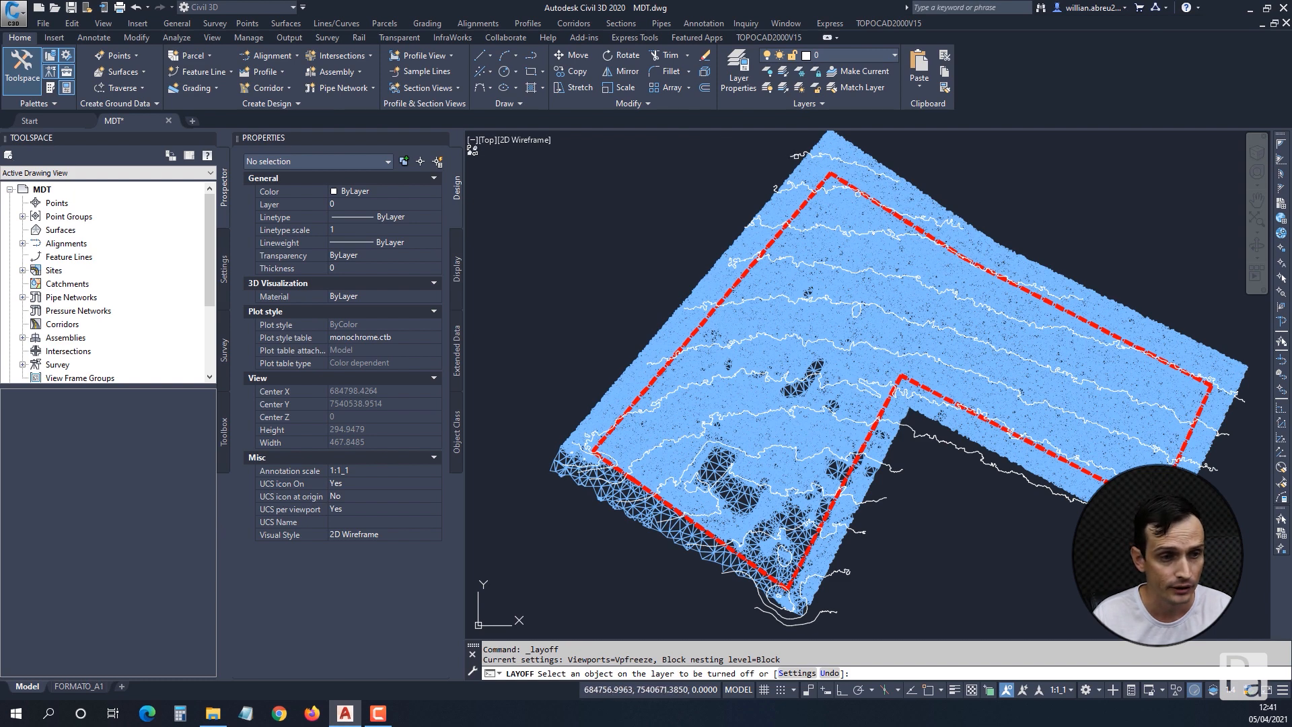
click(840, 165)
key(Escape)
key(Escape)
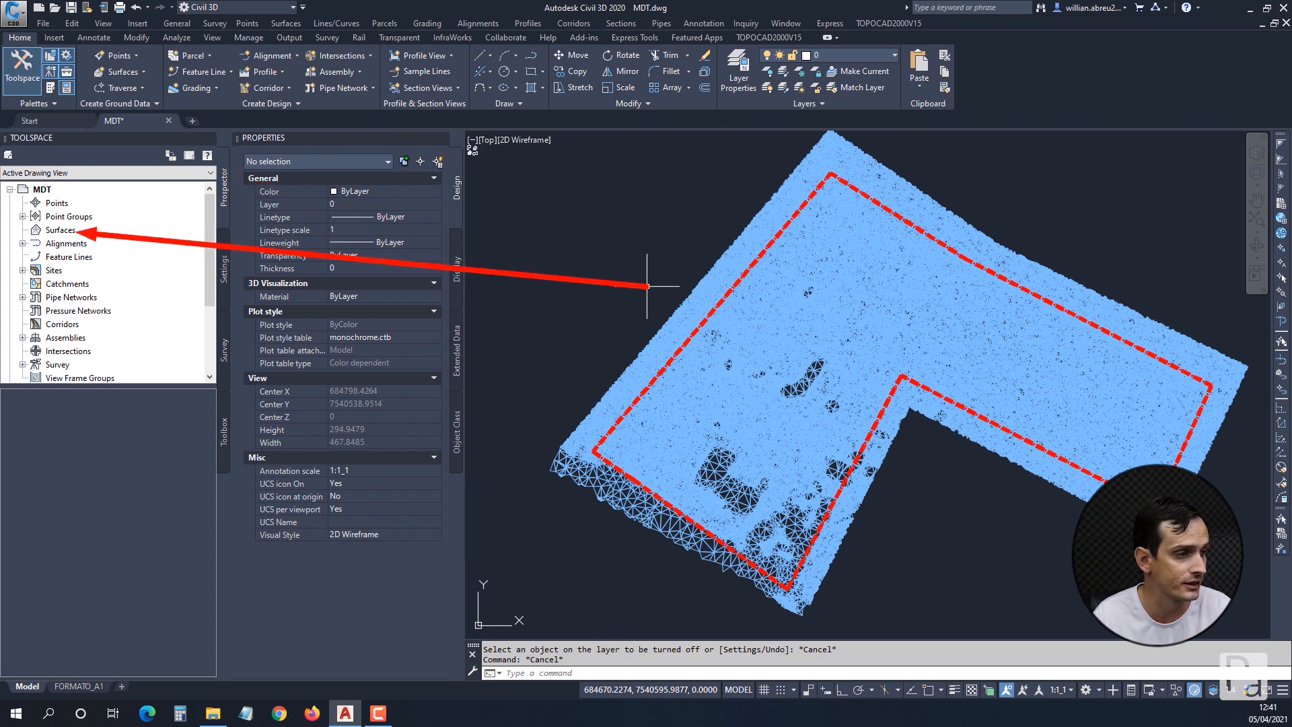
key(Escape)
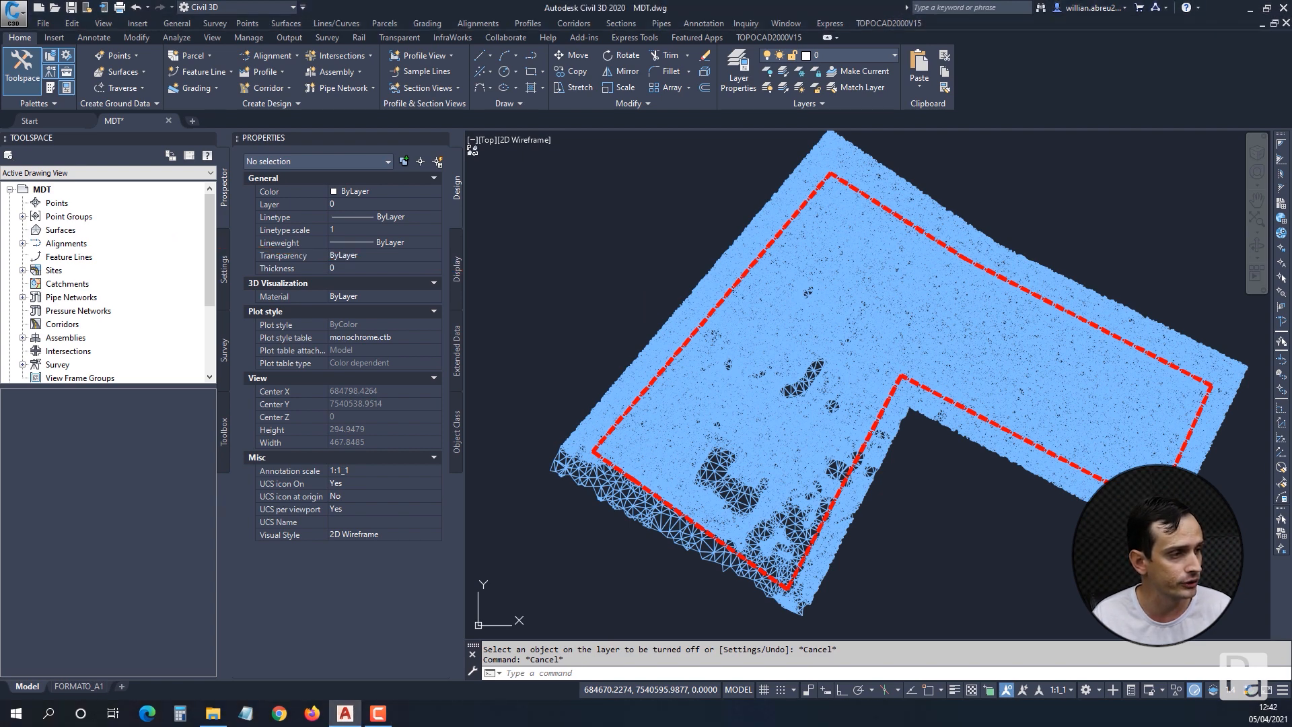
Create a TIN surface on layer A-MODELAGEM with the default name template and the style CURVAS-1&5 (GEOMETRIA).
click(62, 230)
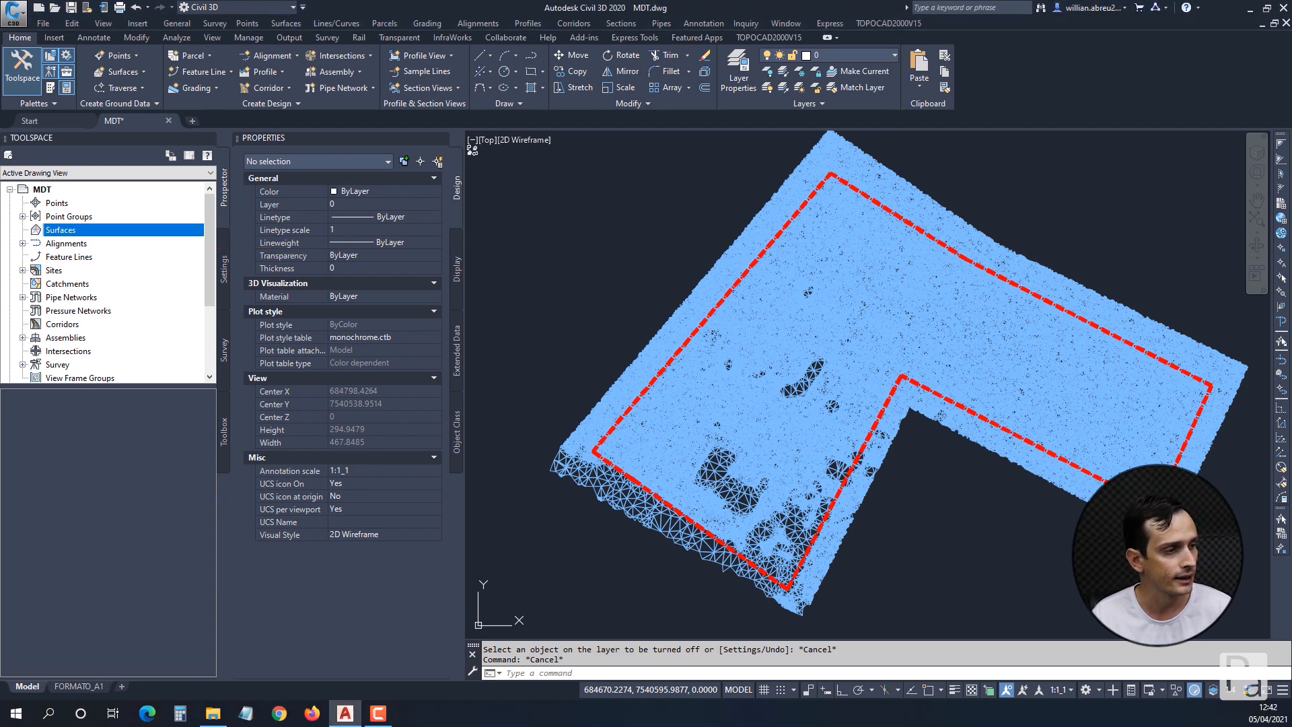
right_click(80, 230)
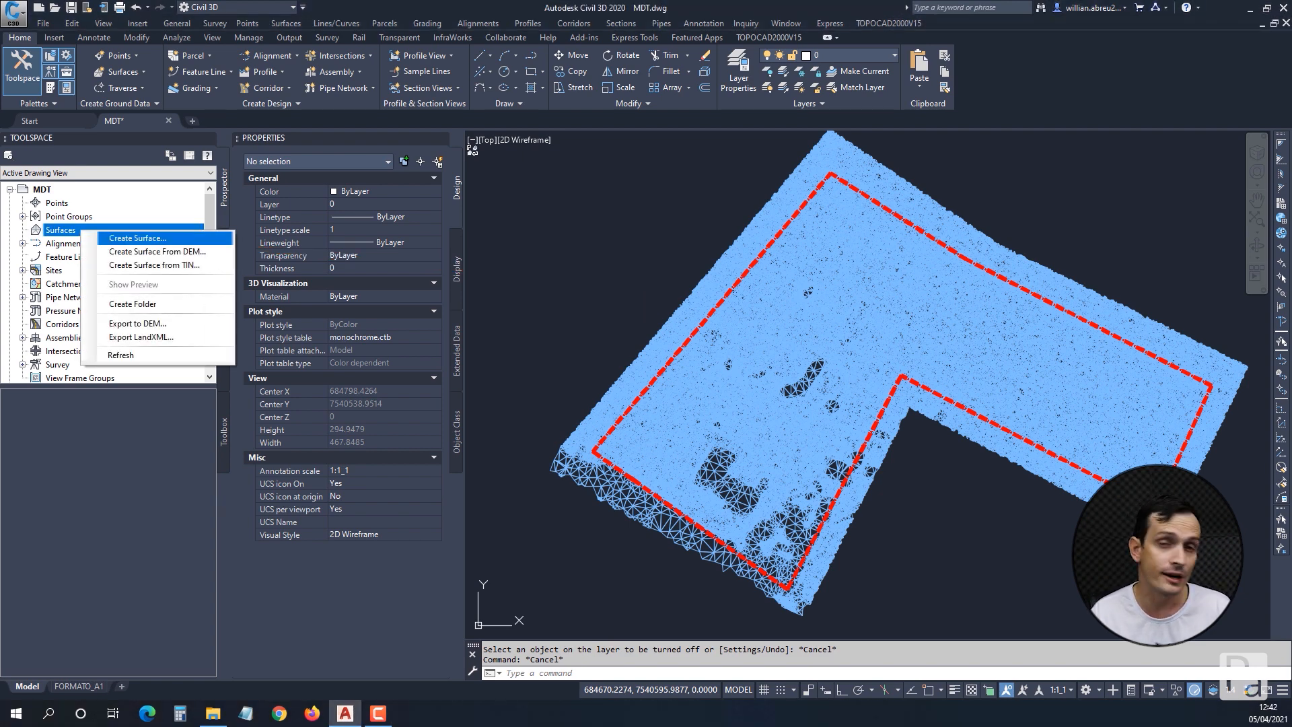
click(137, 238)
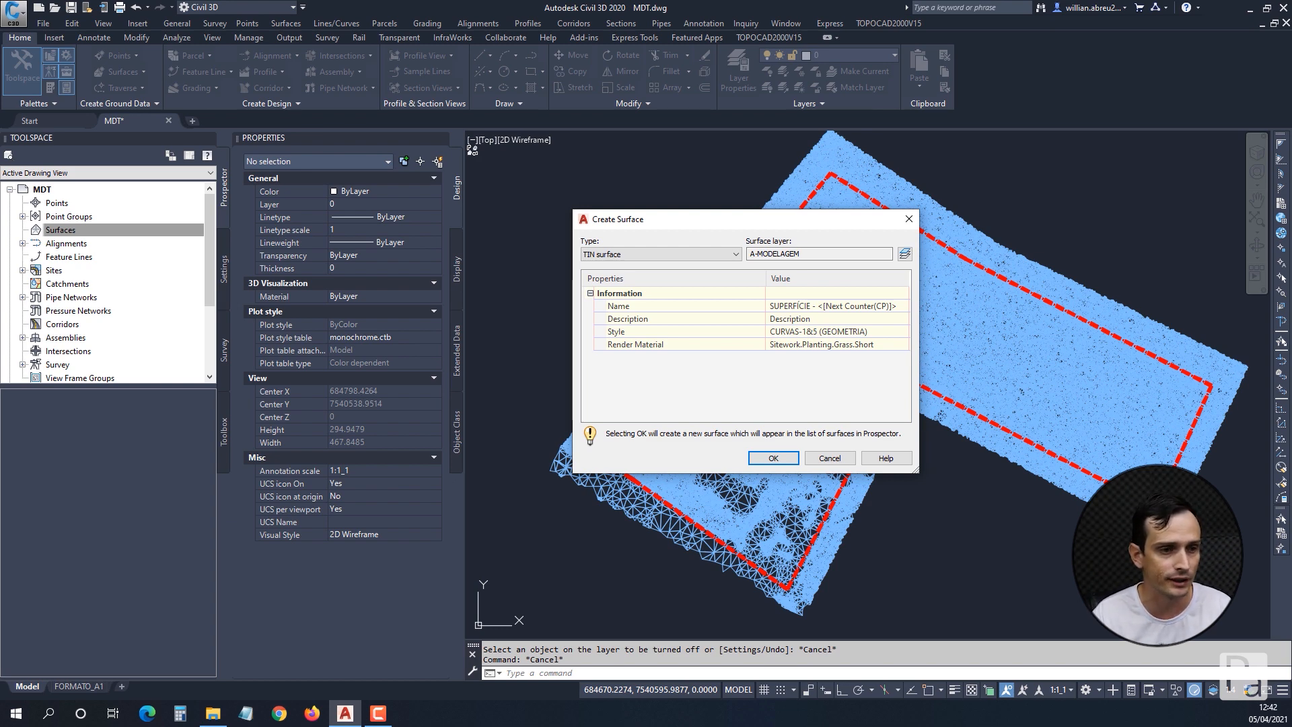
click(832, 306)
click(773, 458)
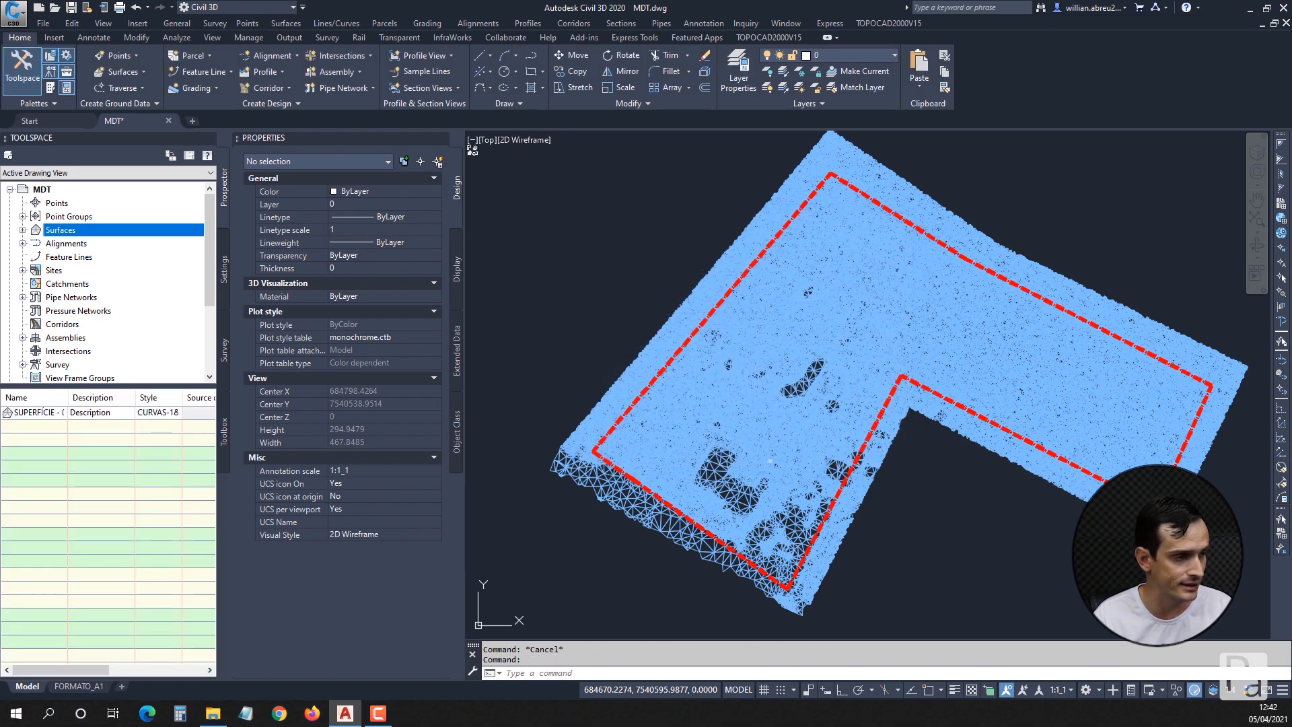
Open the dialog for adding points from drawing objects to the definition of surface SUPERFÍCIE - 01.
click(23, 230)
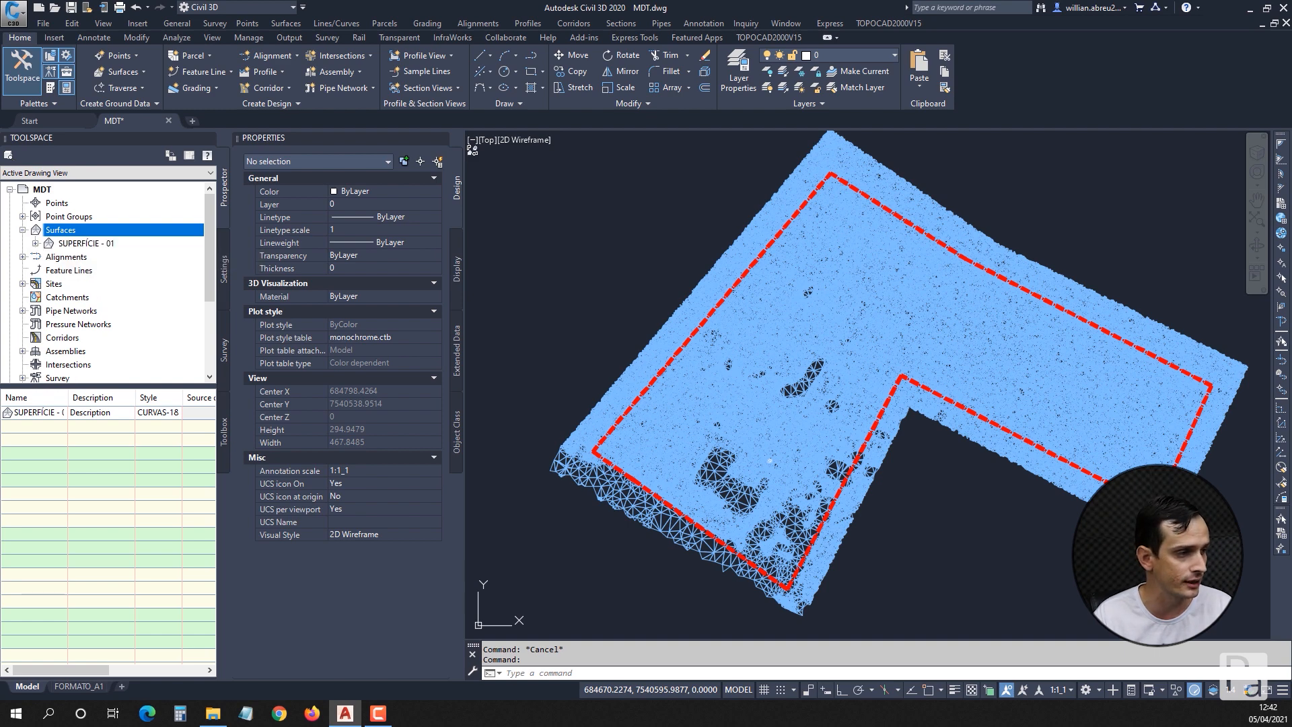
click(86, 243)
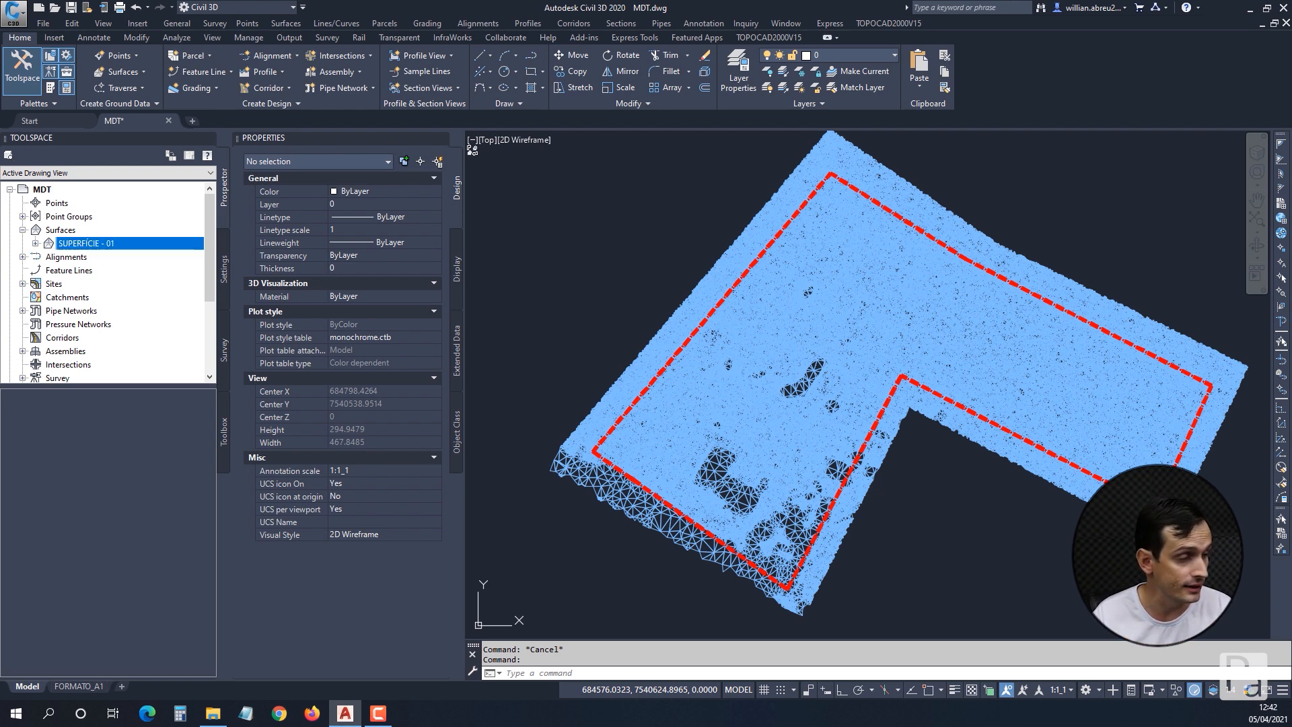
click(35, 243)
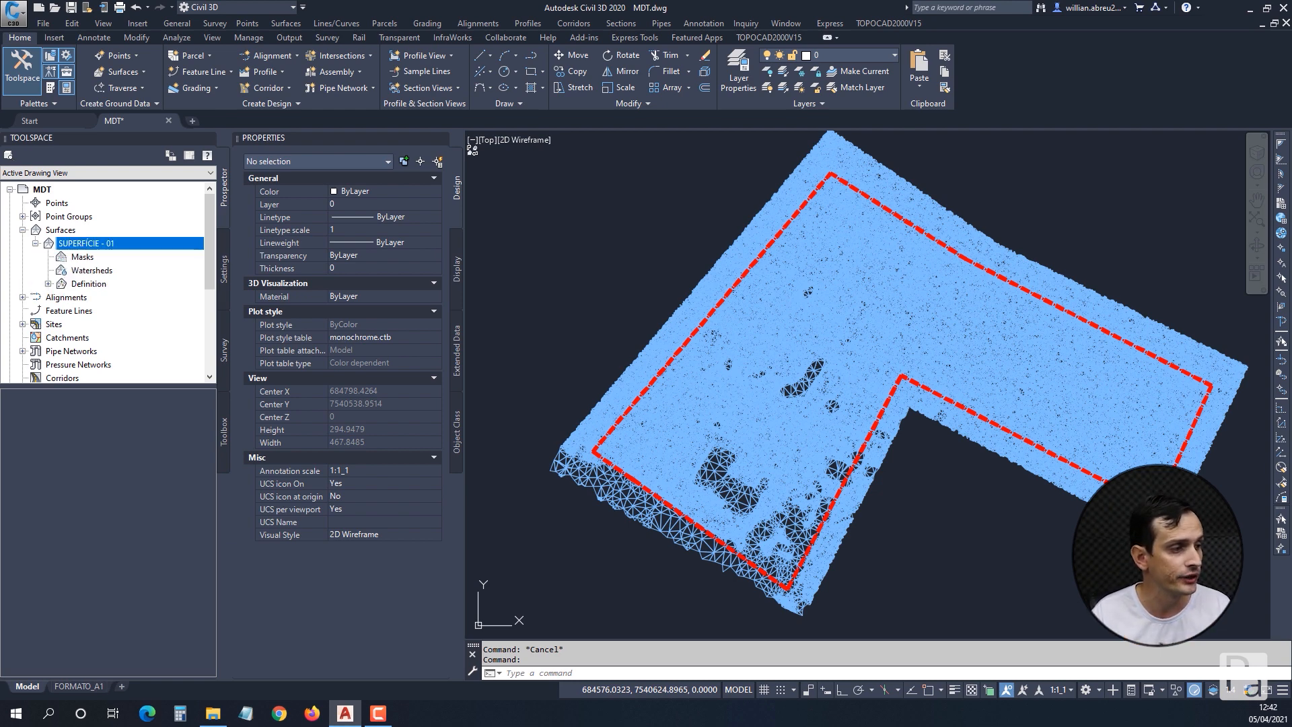
click(89, 283)
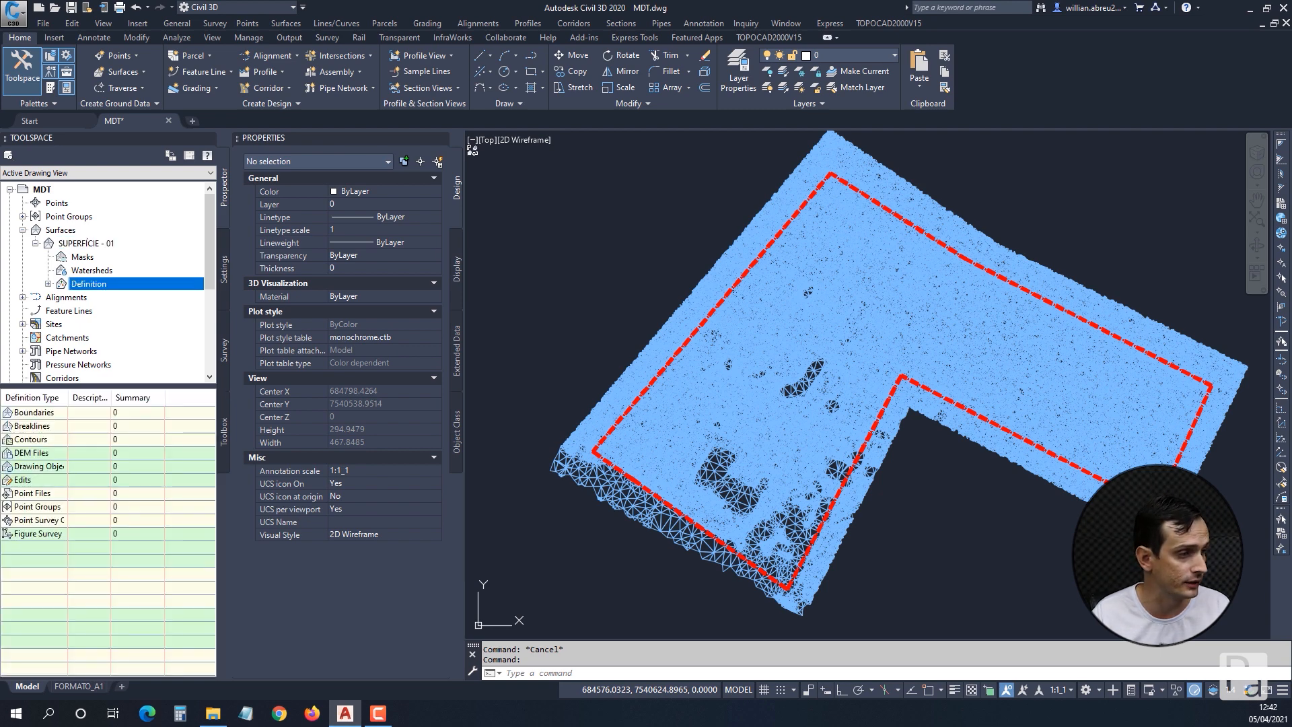
click(48, 284)
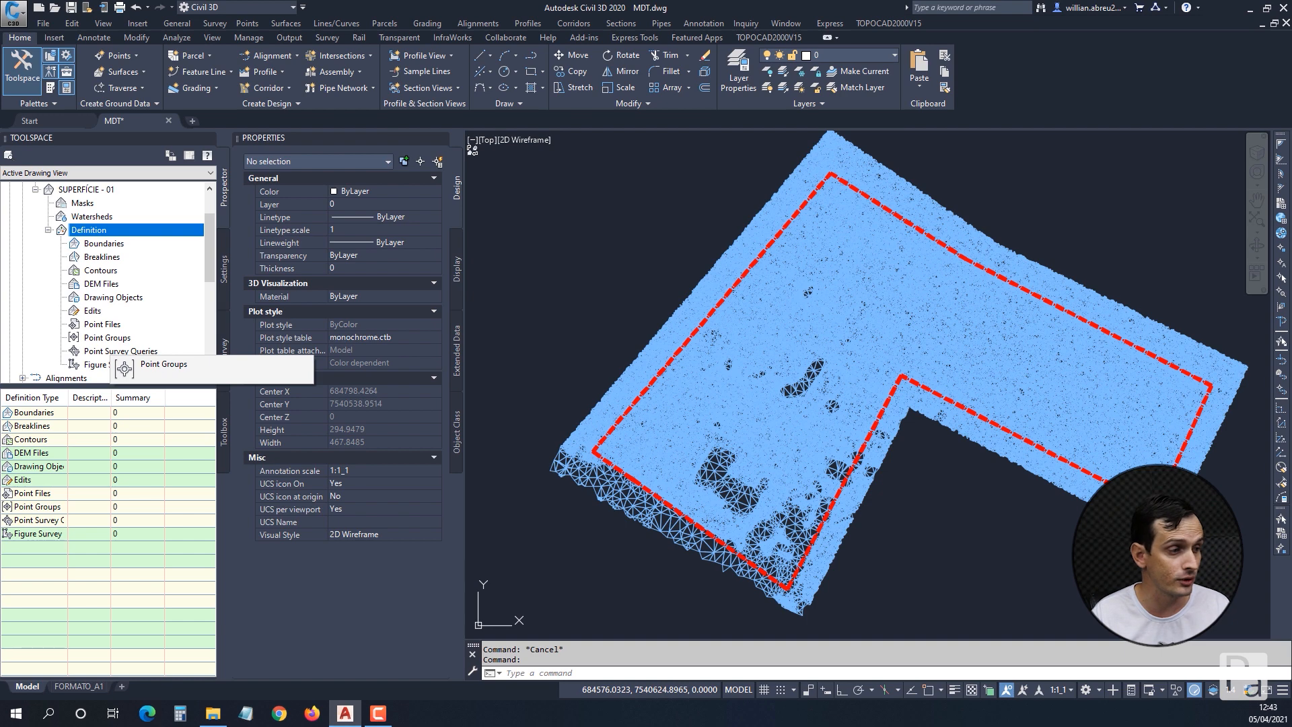
click(113, 297)
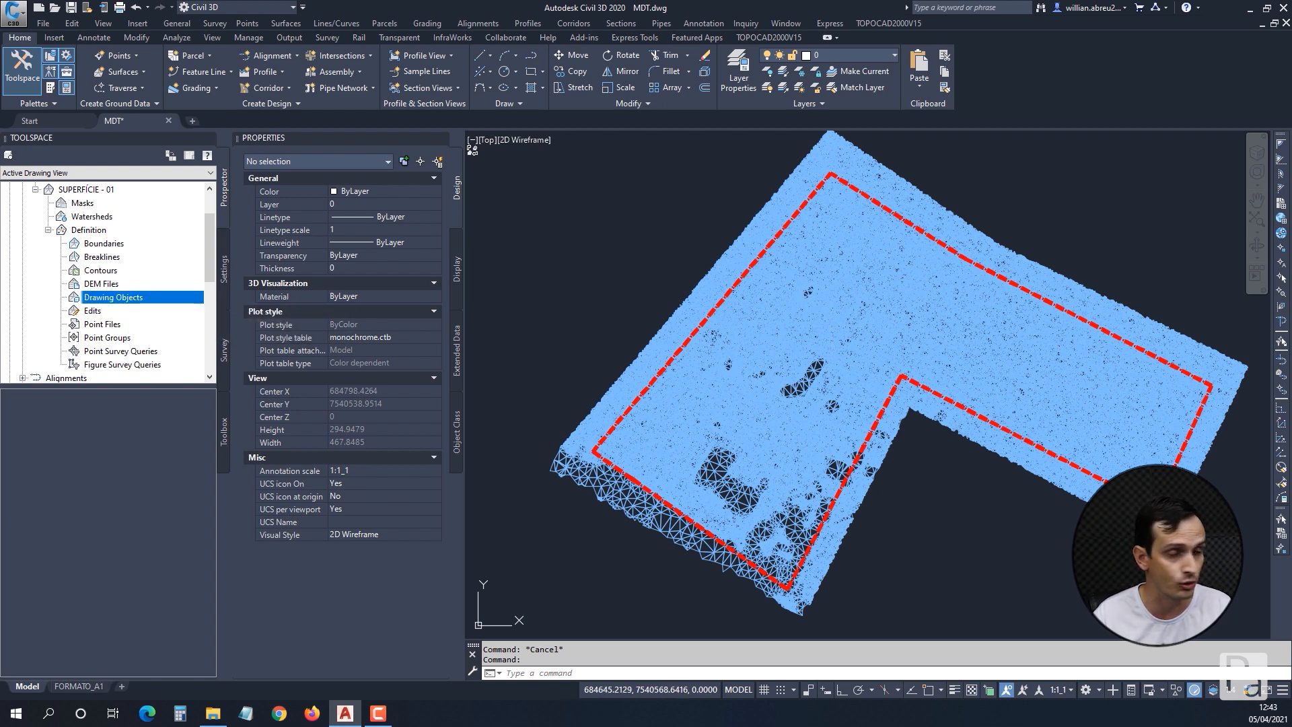
right_click(119, 297)
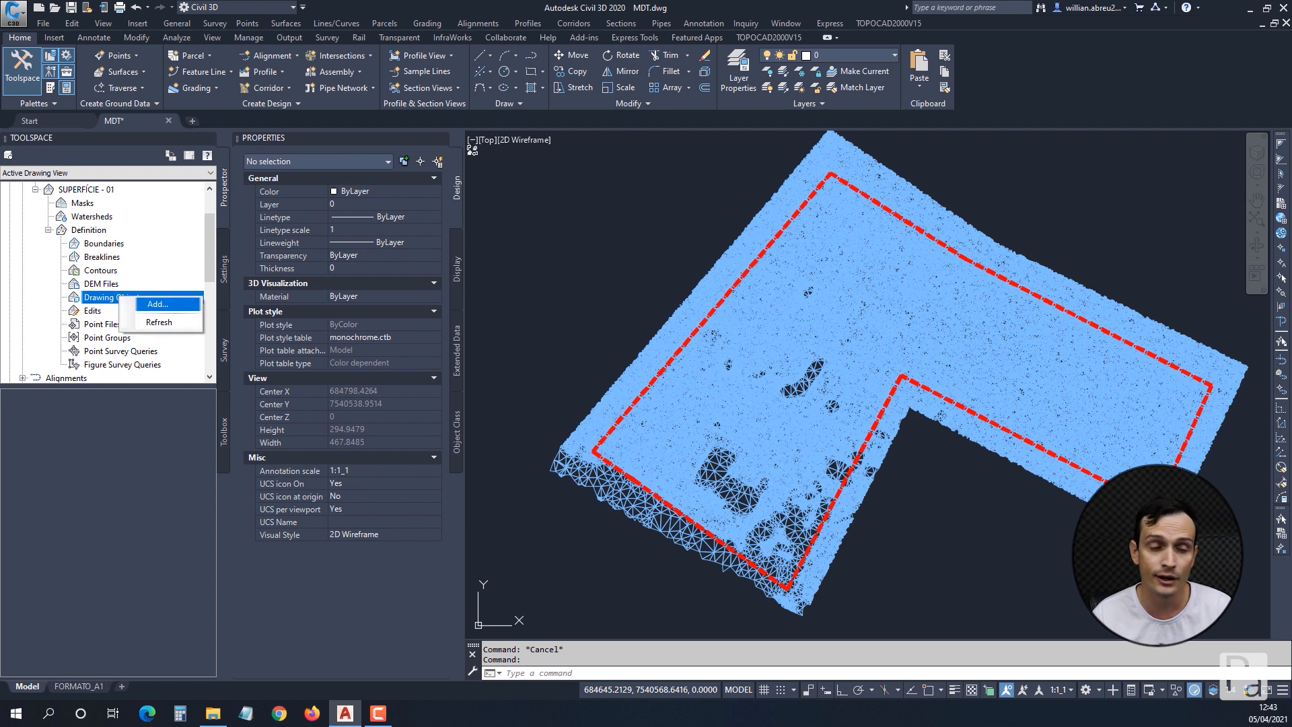
click(157, 304)
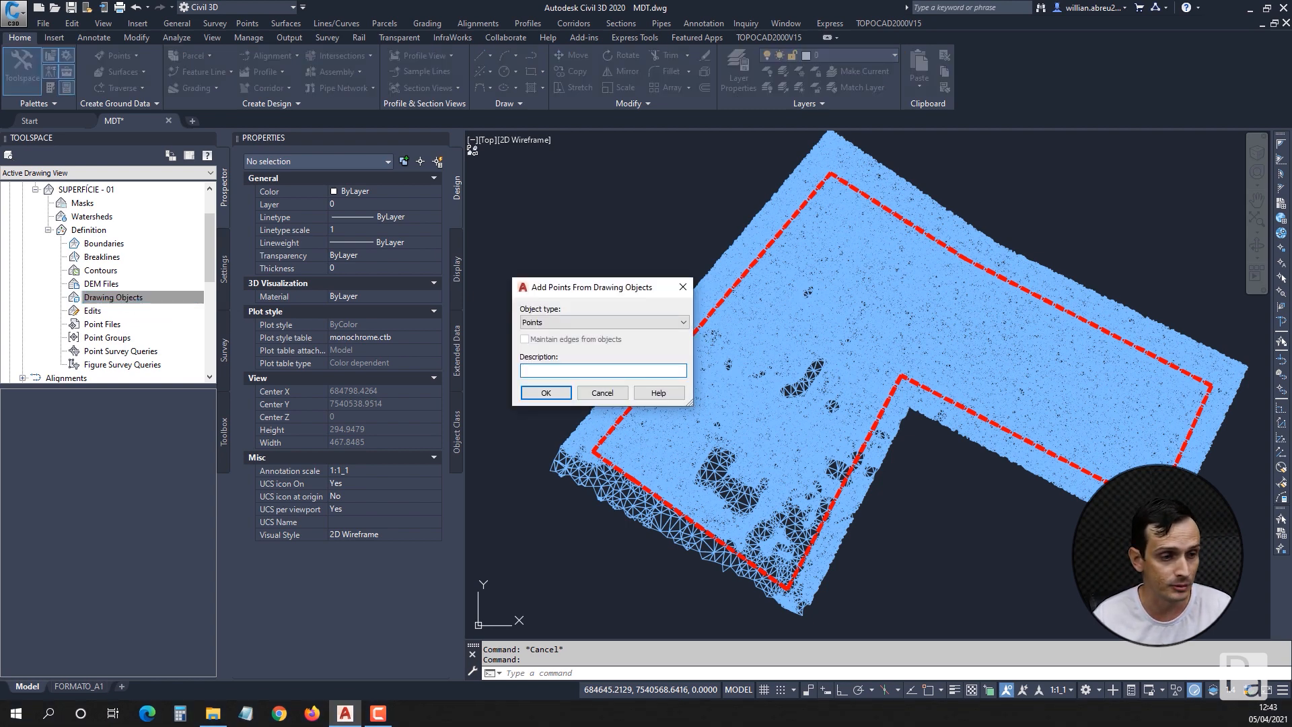
Set the drawing object type to 3D Faces with the description MDT, without maintaining edges, and accept the settings.
drag(586, 288, 582, 207)
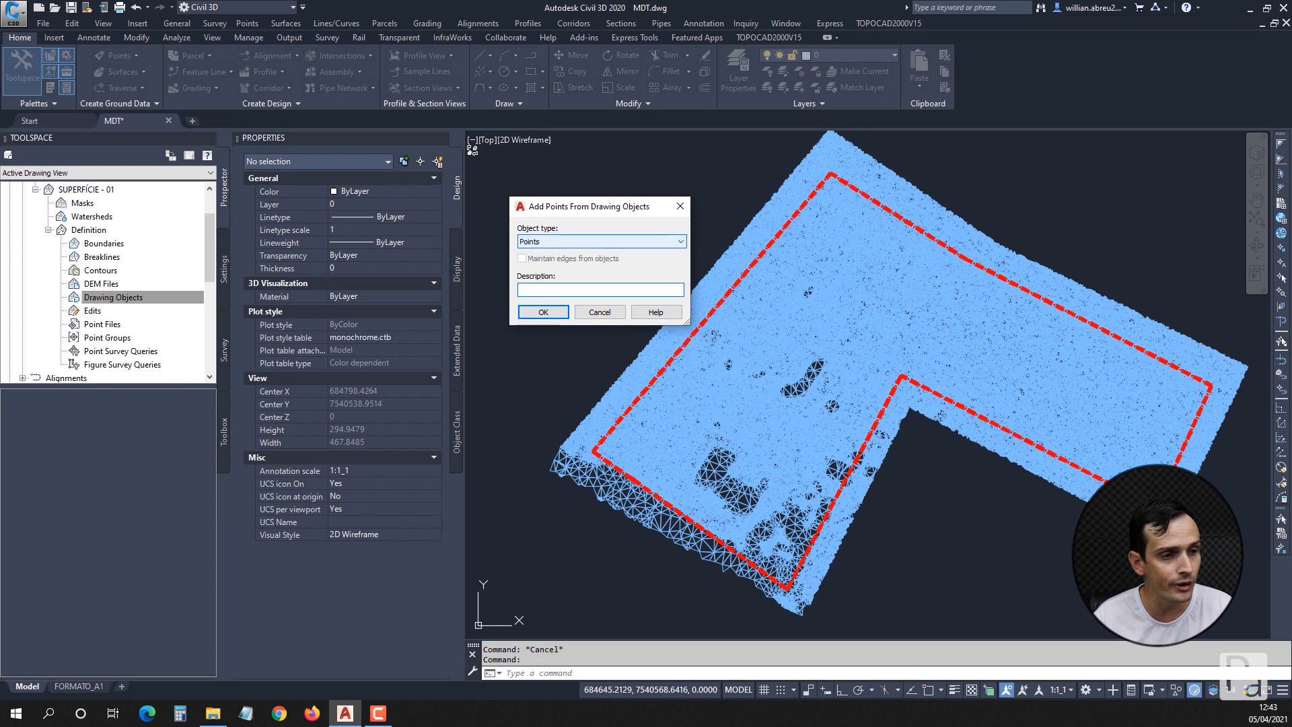
click(601, 241)
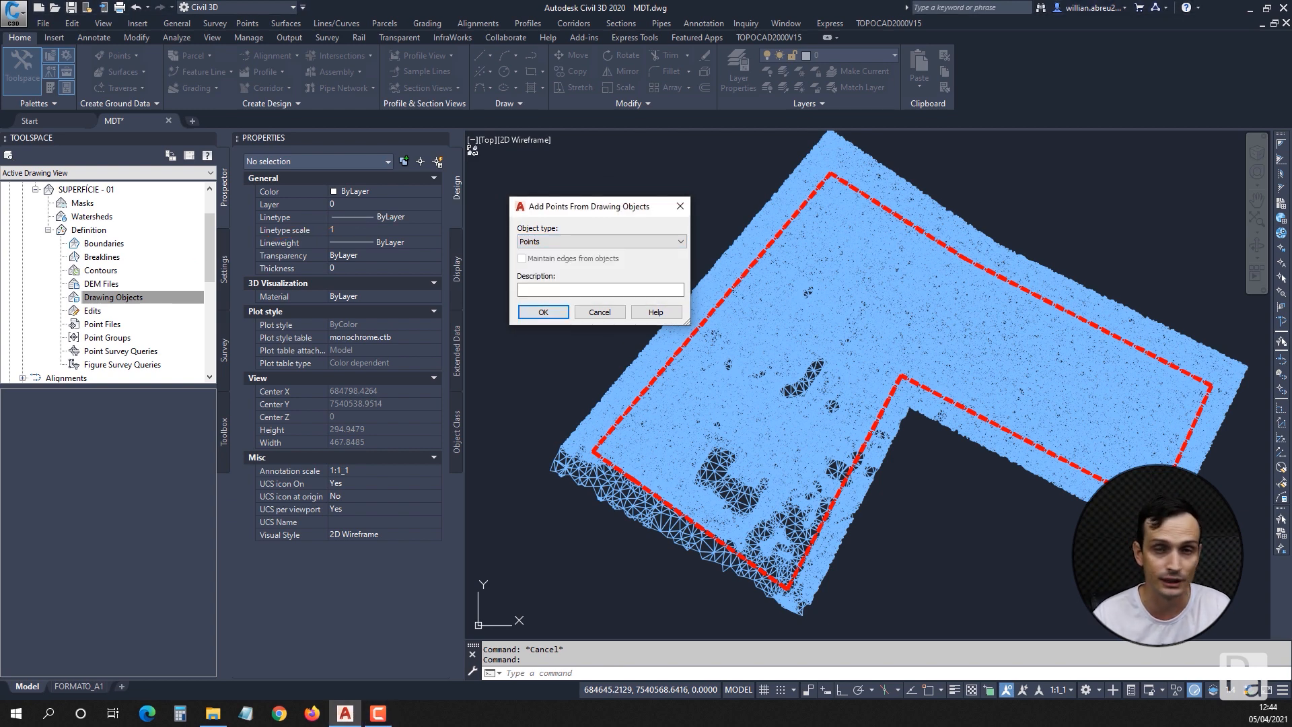
click(601, 242)
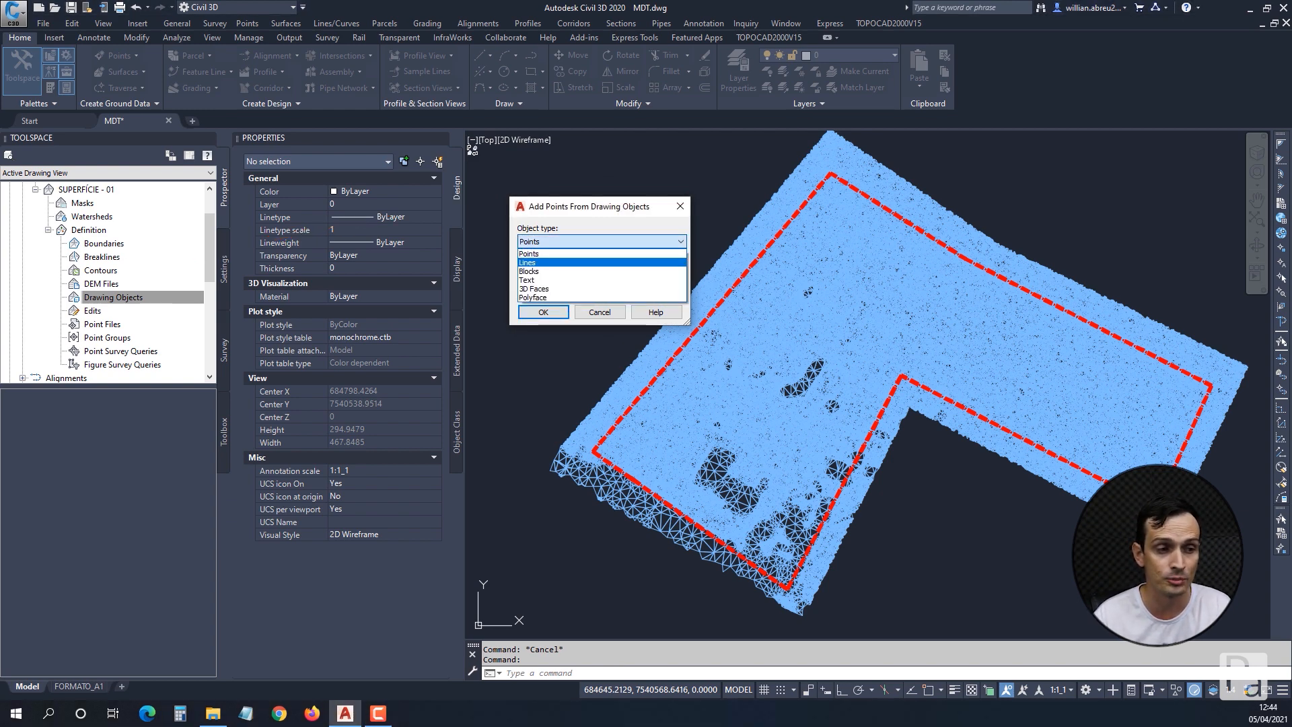
click(532, 263)
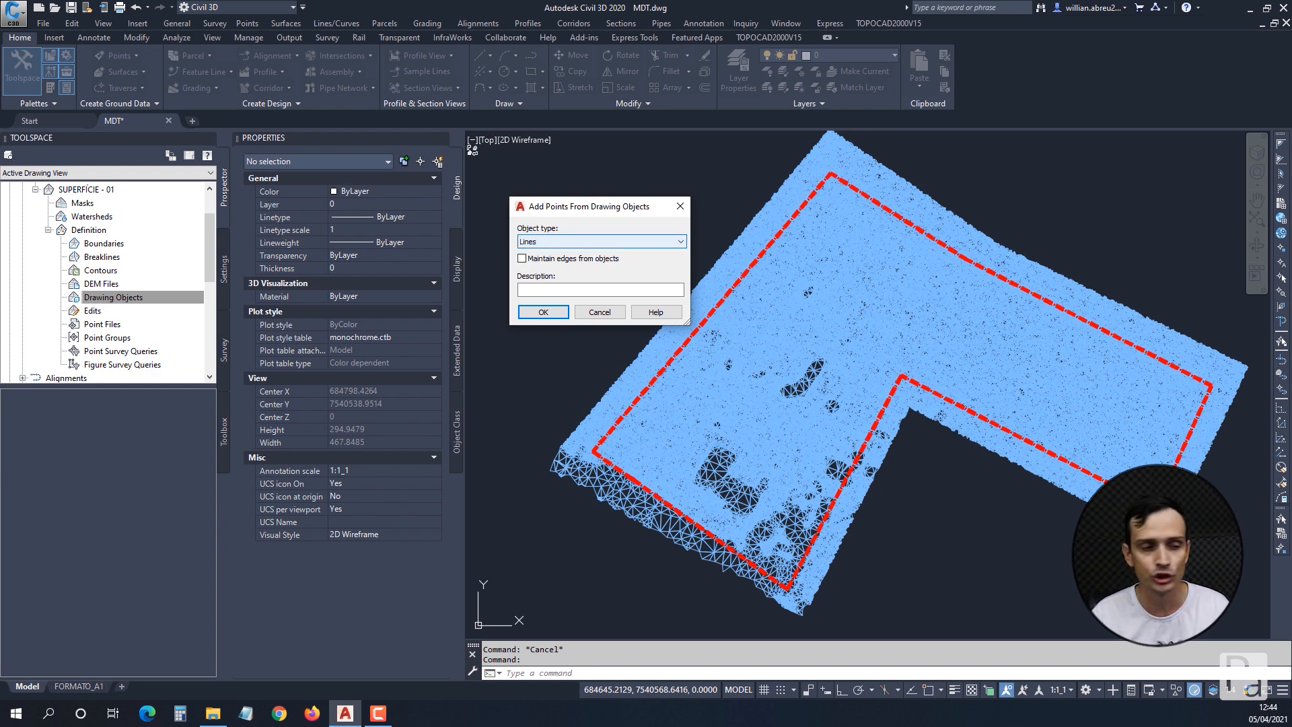
click(605, 241)
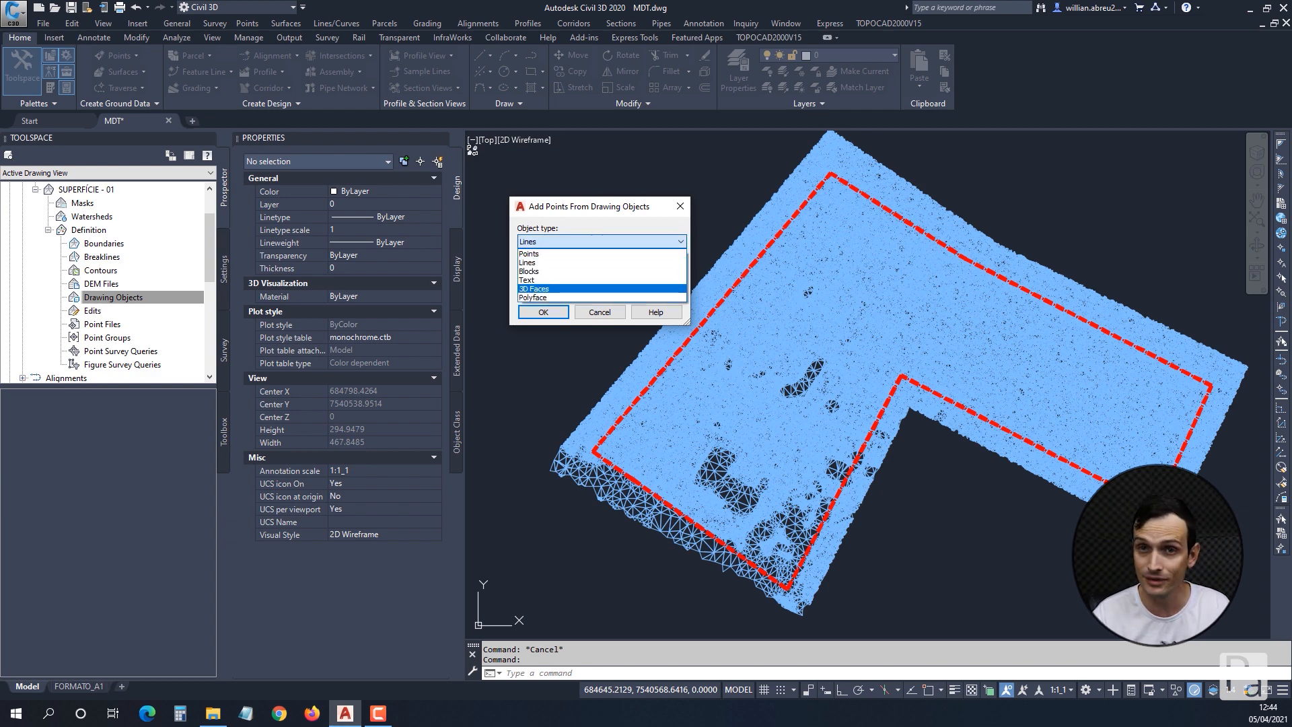
click(553, 289)
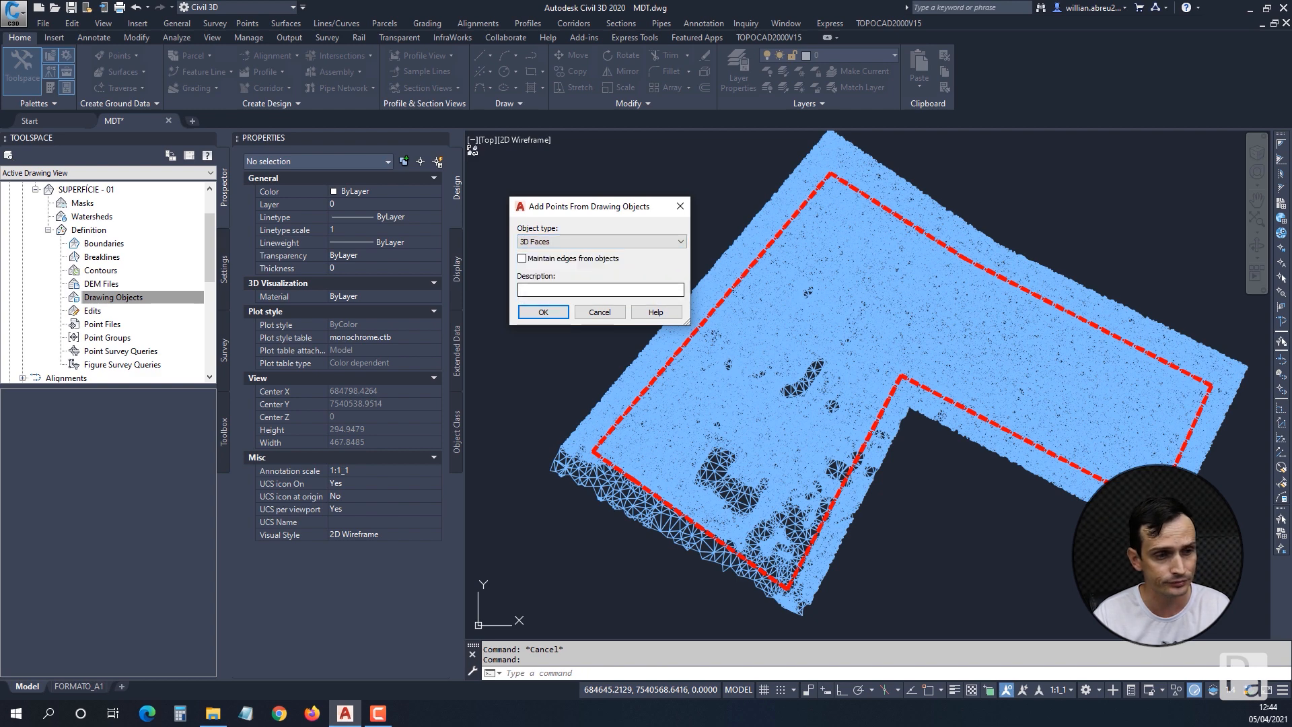
click(553, 290)
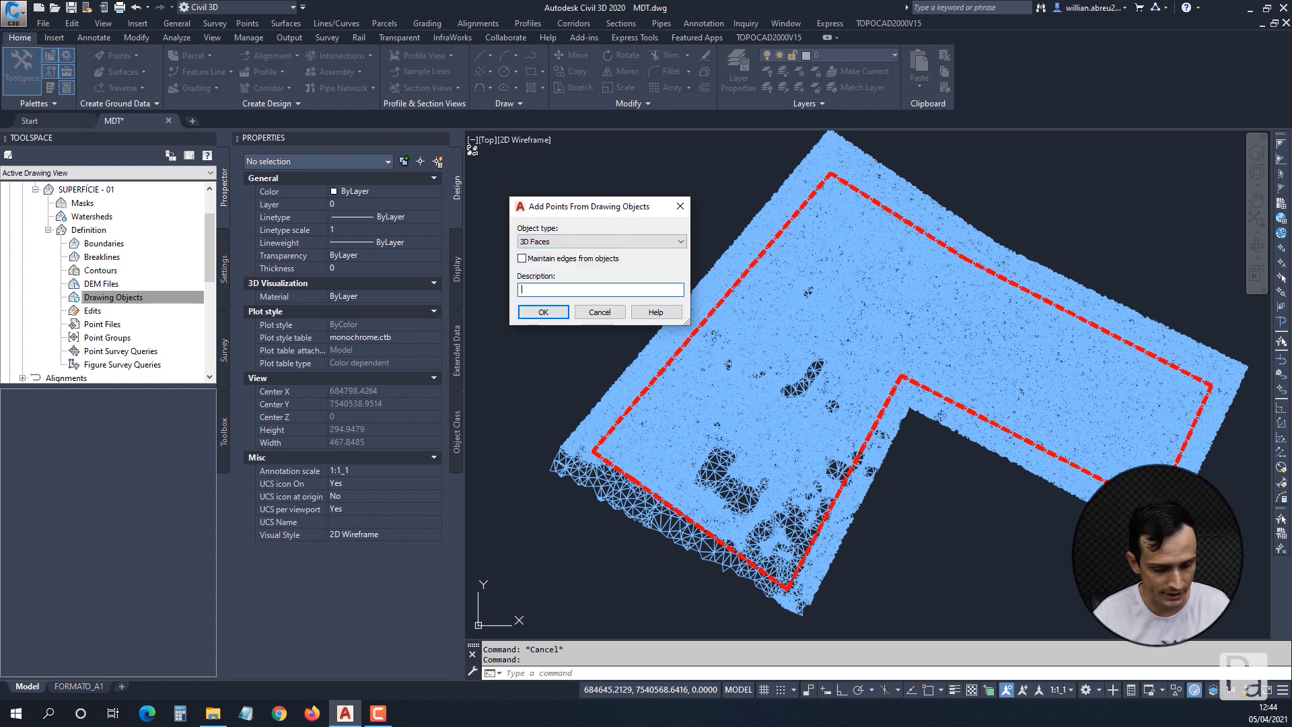
text(MDT)
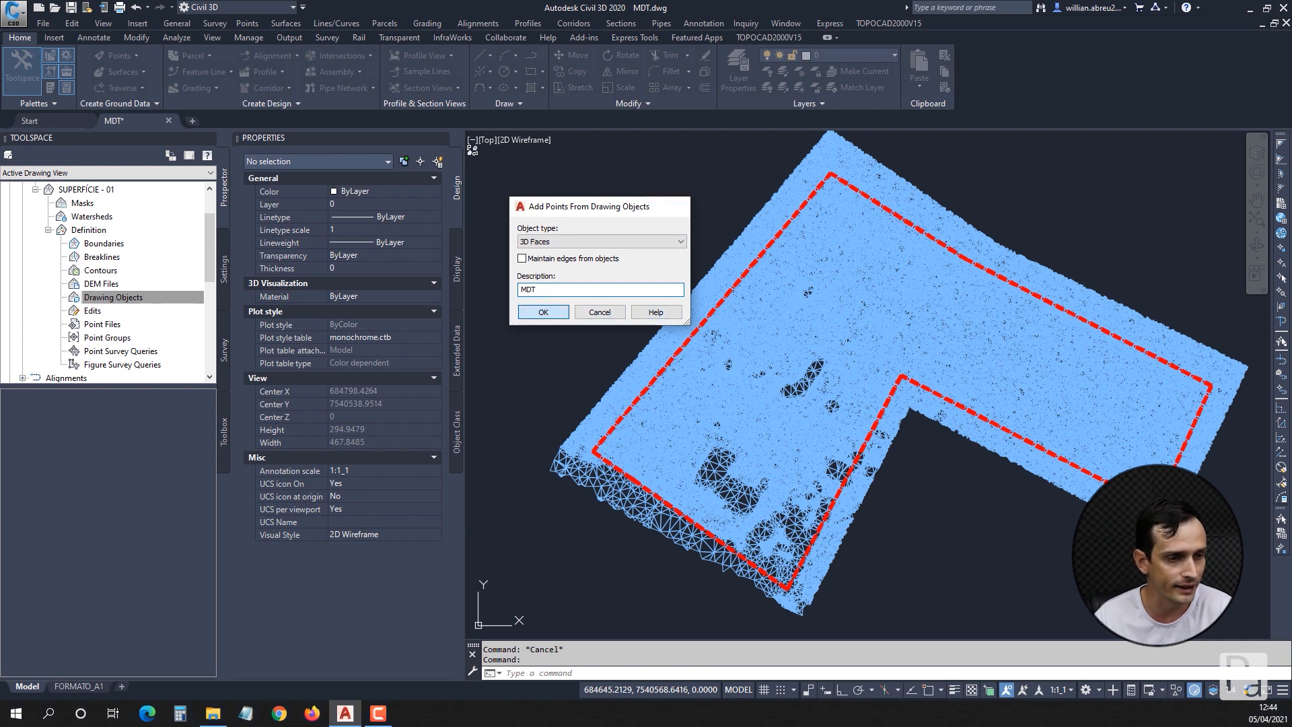
click(550, 312)
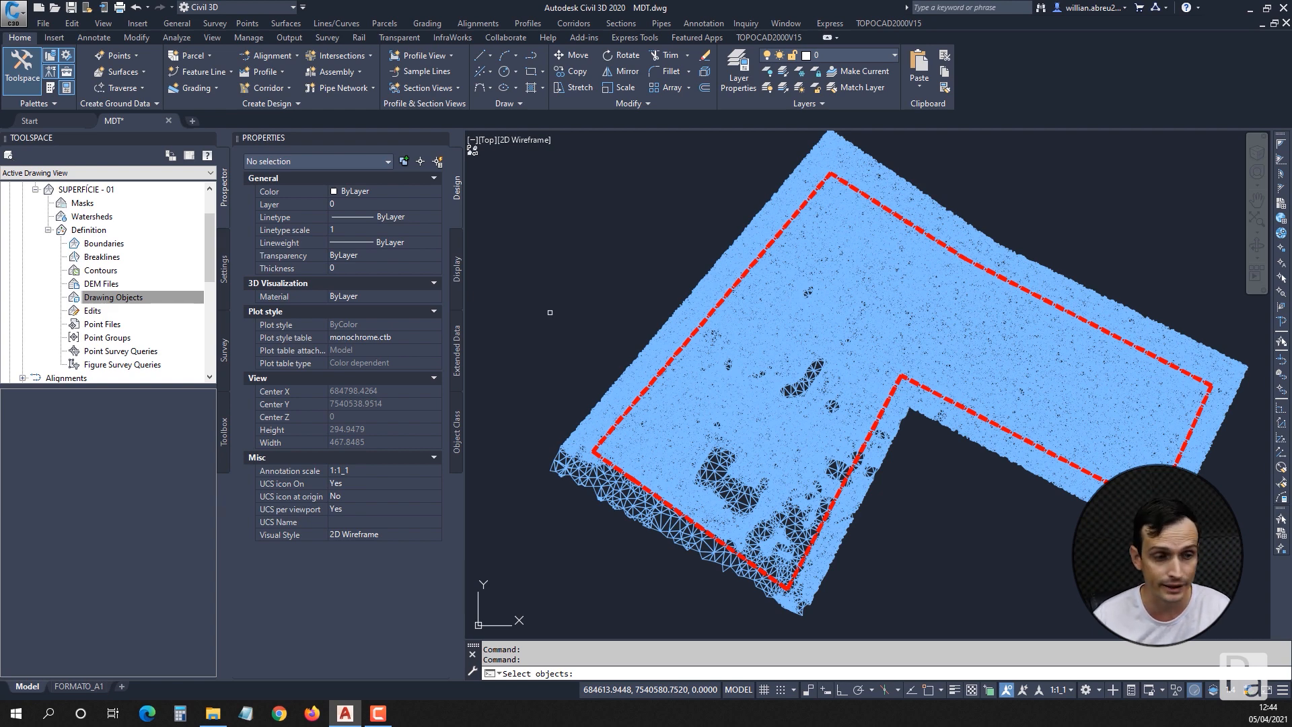
Select the entire blue triangle mesh with a crossing window and add its 3D faces to the surface definition.
scroll(549, 312, down, 2)
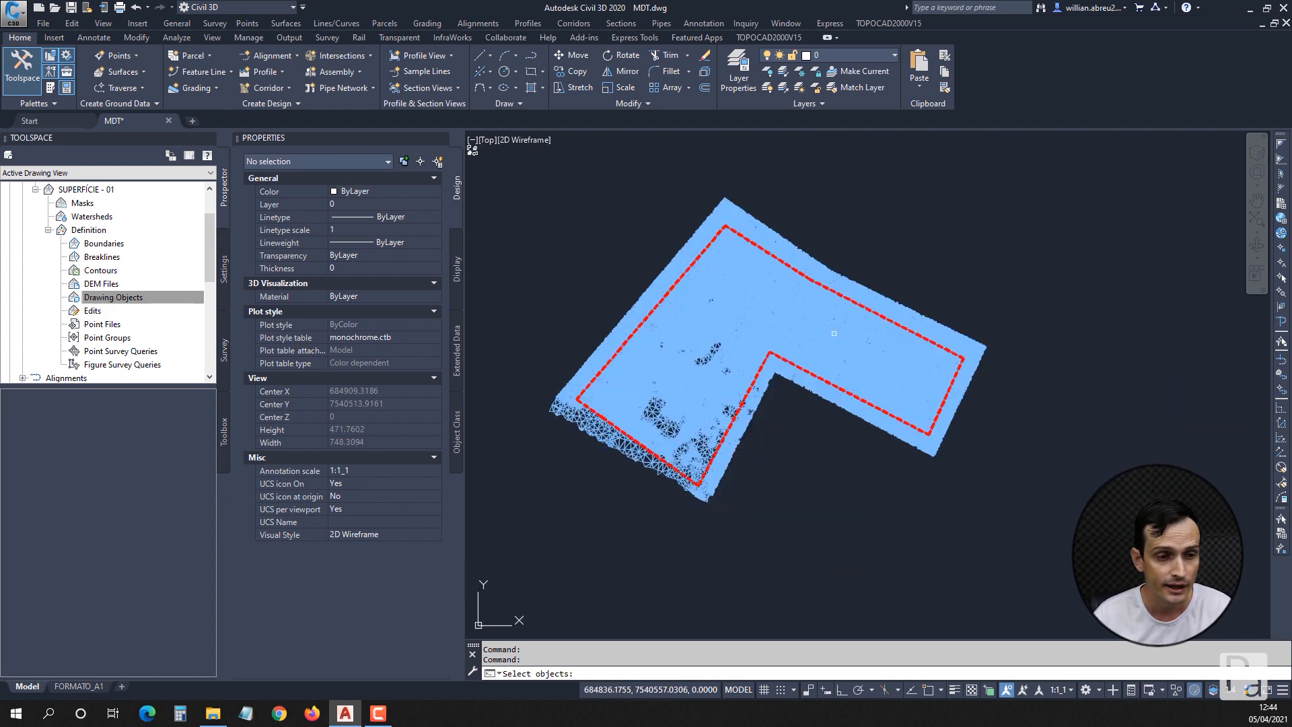
double_click(798, 211)
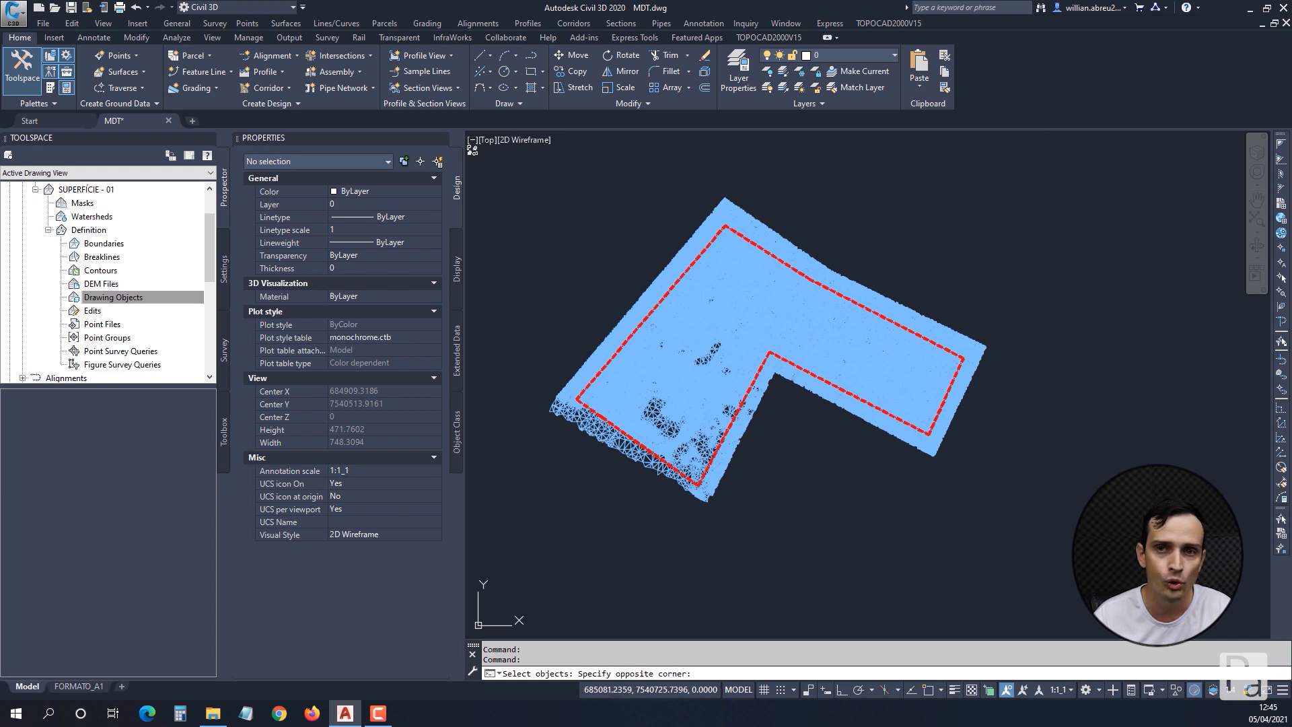
double_click(1036, 182)
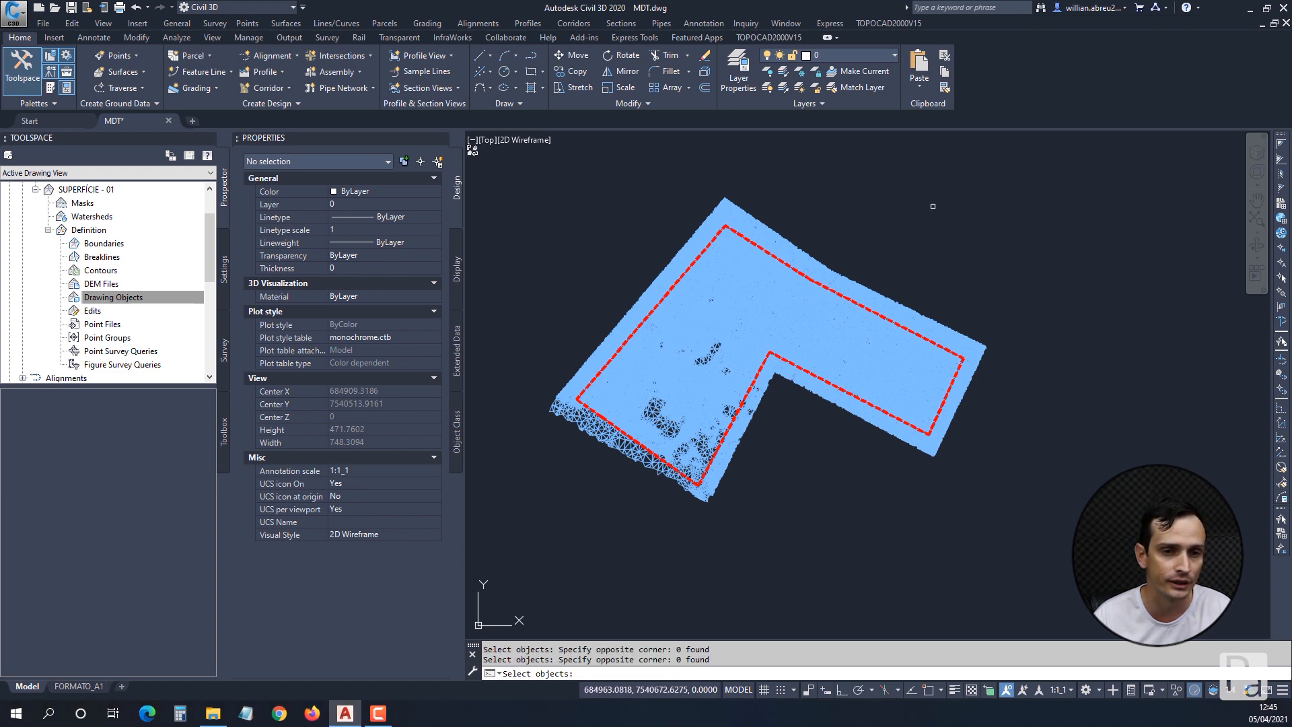
click(1000, 164)
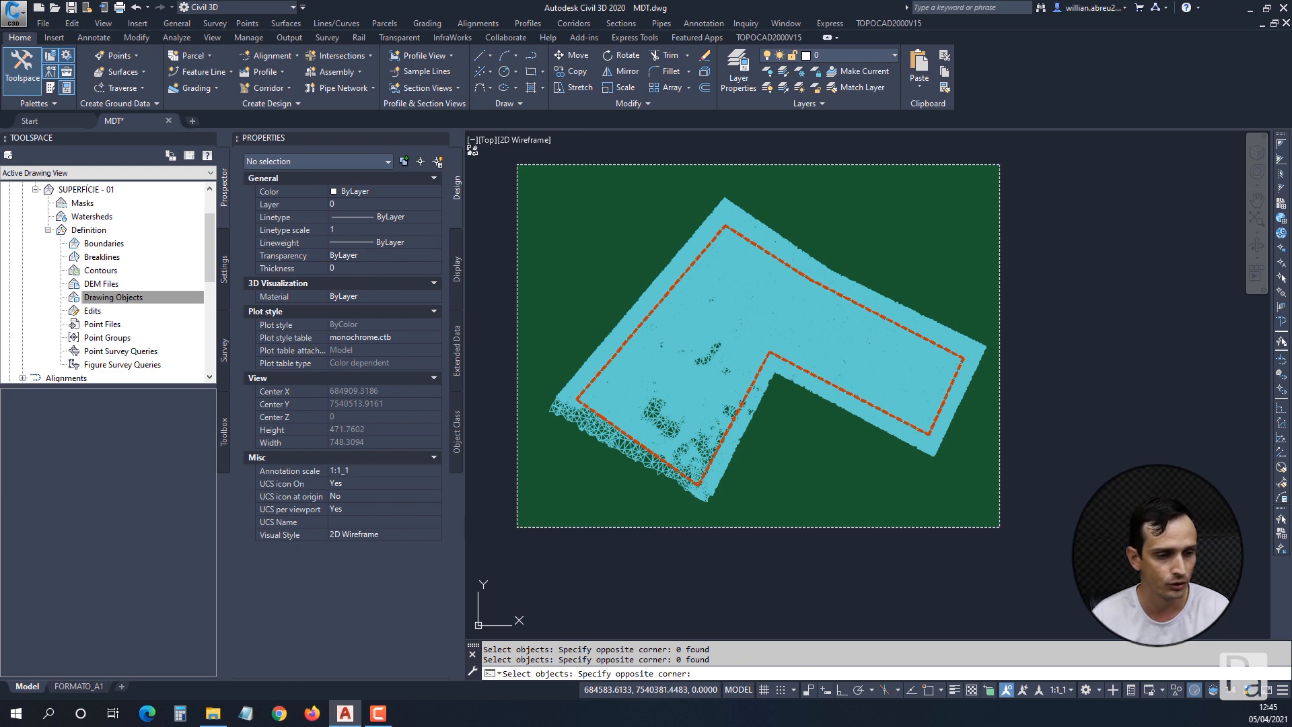
click(517, 526)
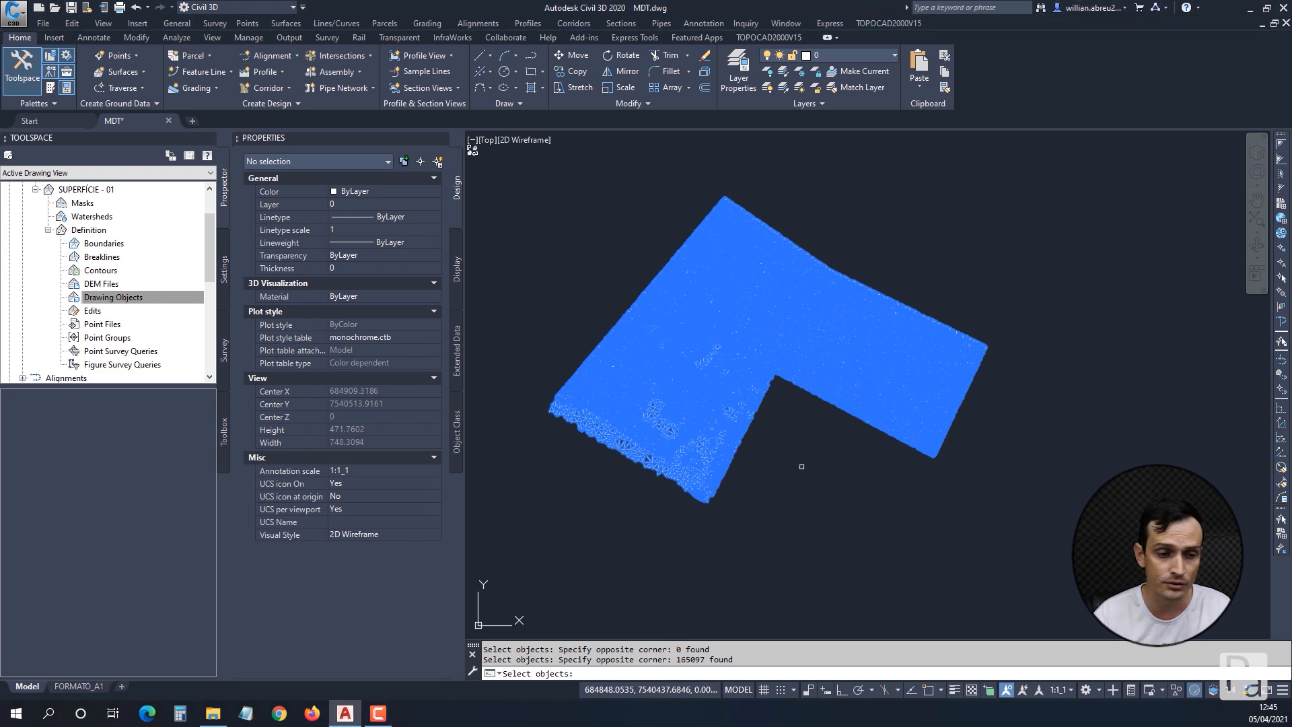
key(Return)
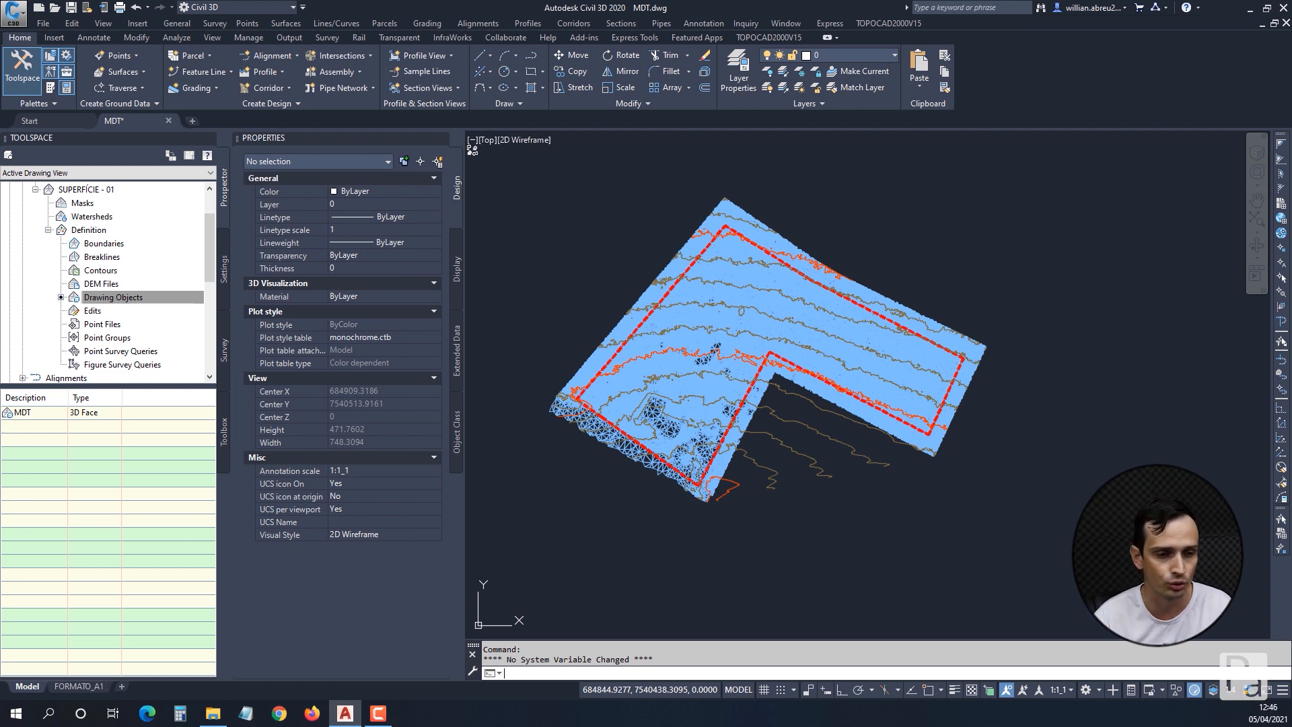
Turn off the blue mesh's Model layer by picking a triangle, and review the surface contours against the red boundary.
click(767, 71)
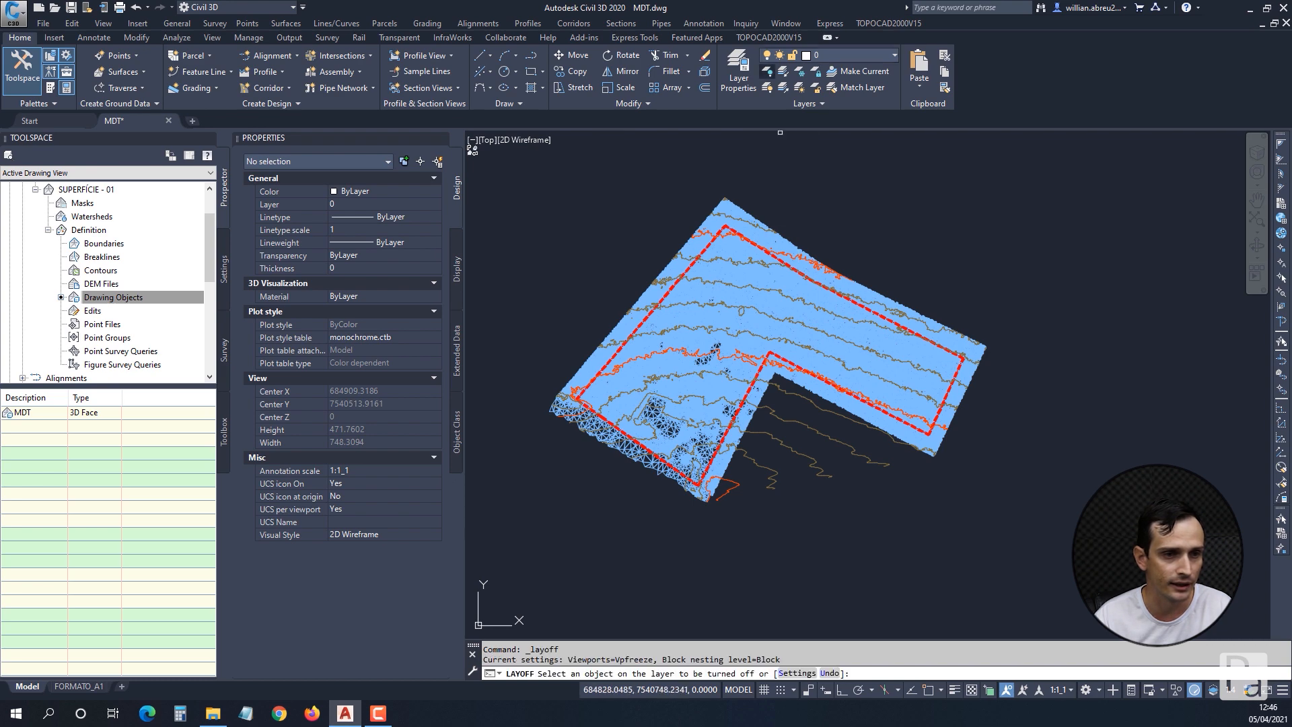
scroll(699, 323, up, 4)
click(699, 331)
key(Escape)
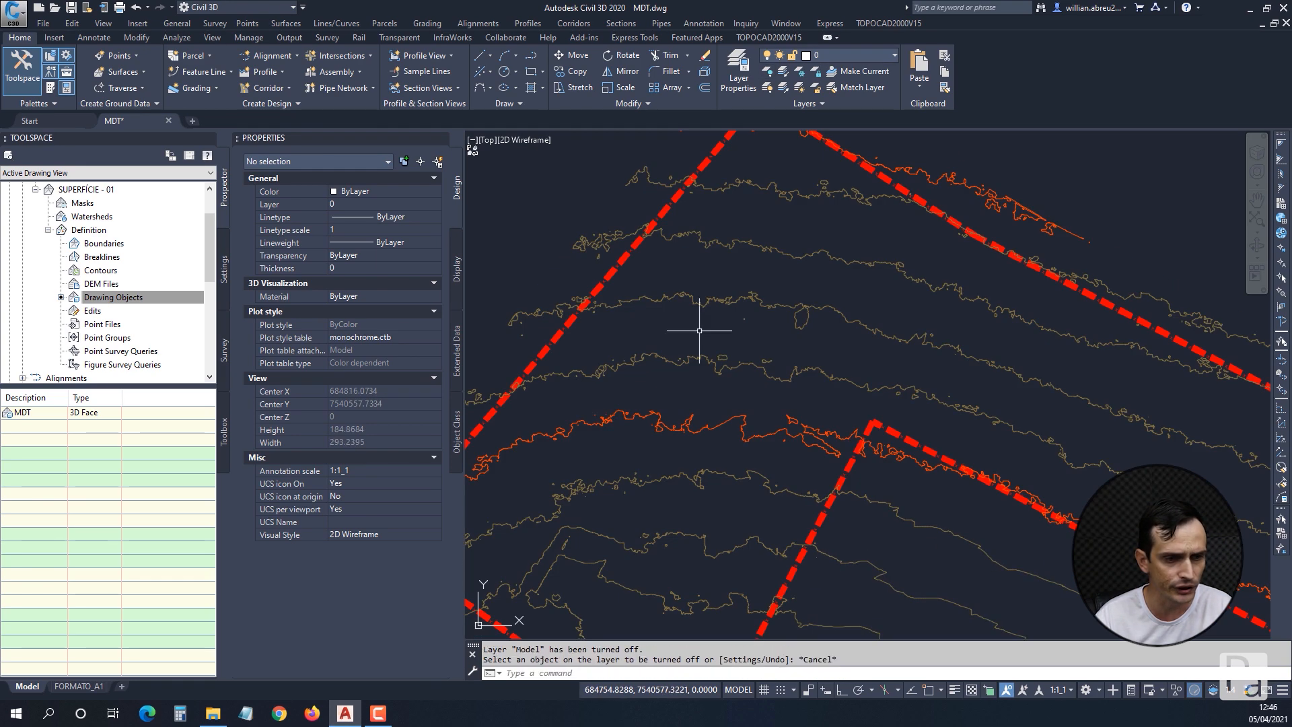
scroll(700, 335, down, 4)
scroll(707, 427, up, 2)
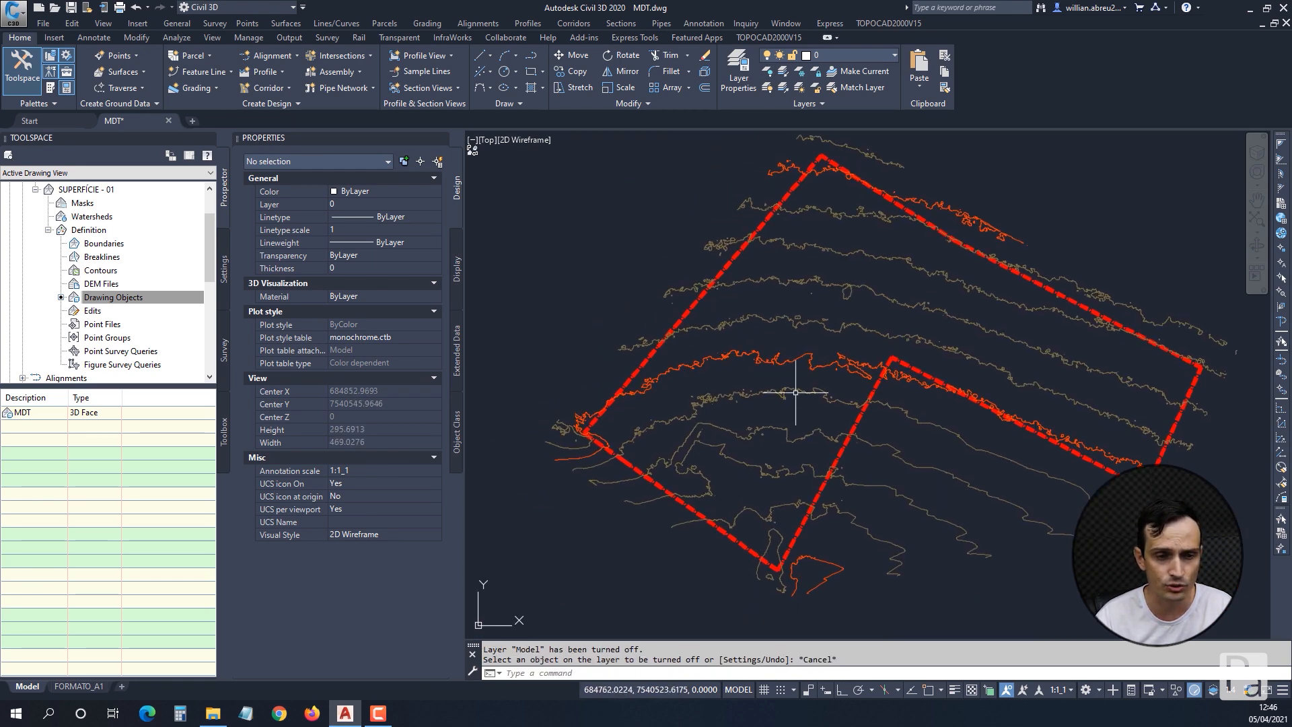
mouse_move(730, 287)
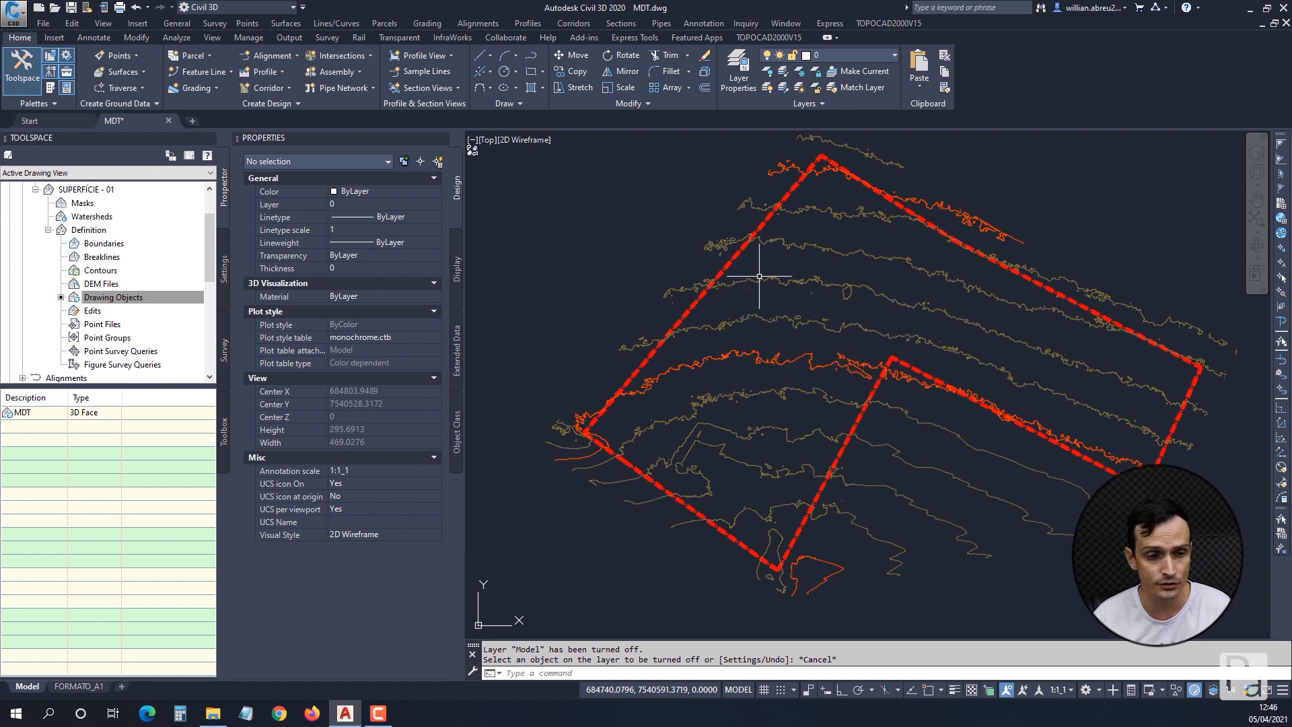
mouse_move(788, 444)
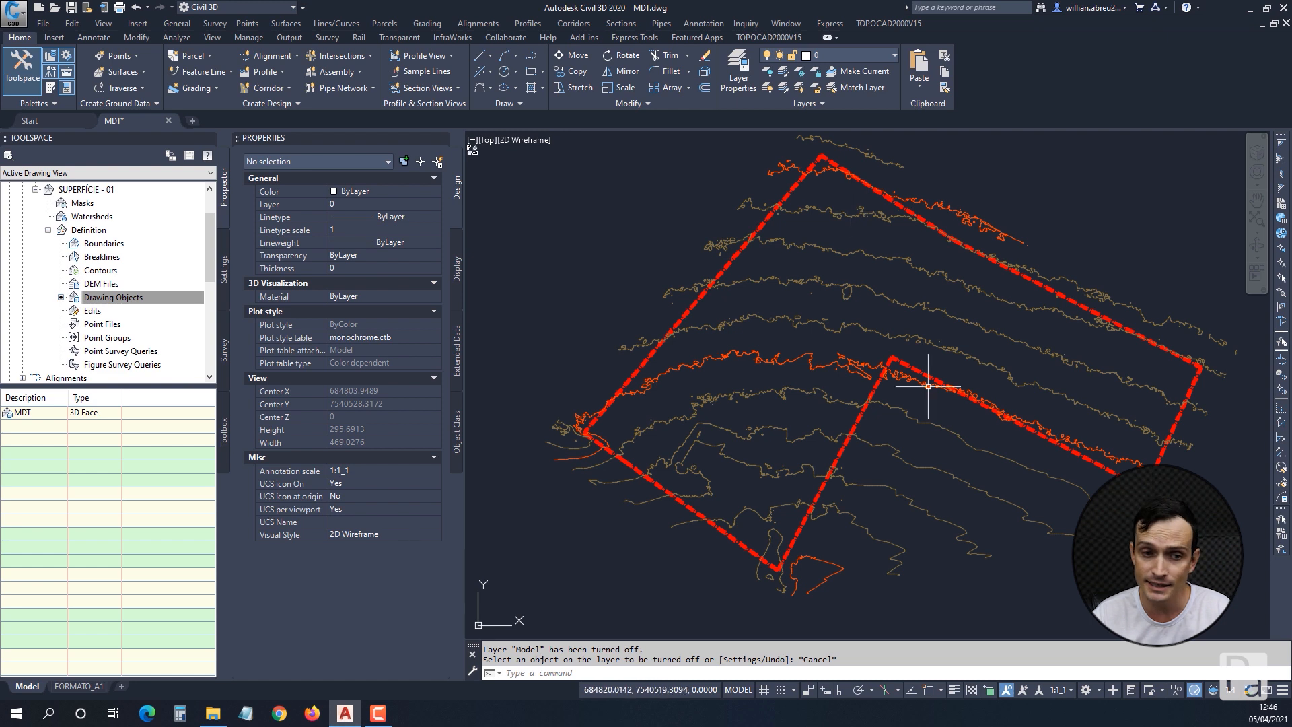
mouse_move(914, 295)
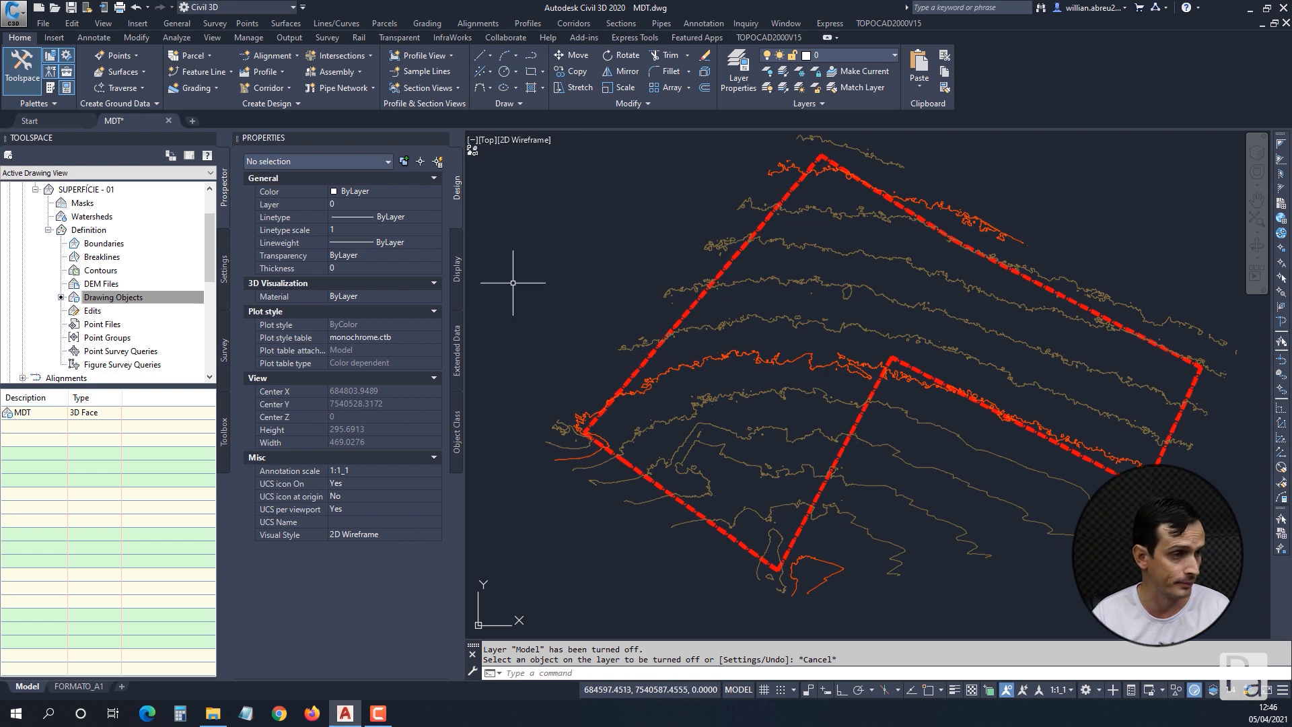
Collapse the definition of surface SUPERFÍCIE - 01 and open its surface style for editing, clear of the side palettes.
drag(210, 246, 210, 224)
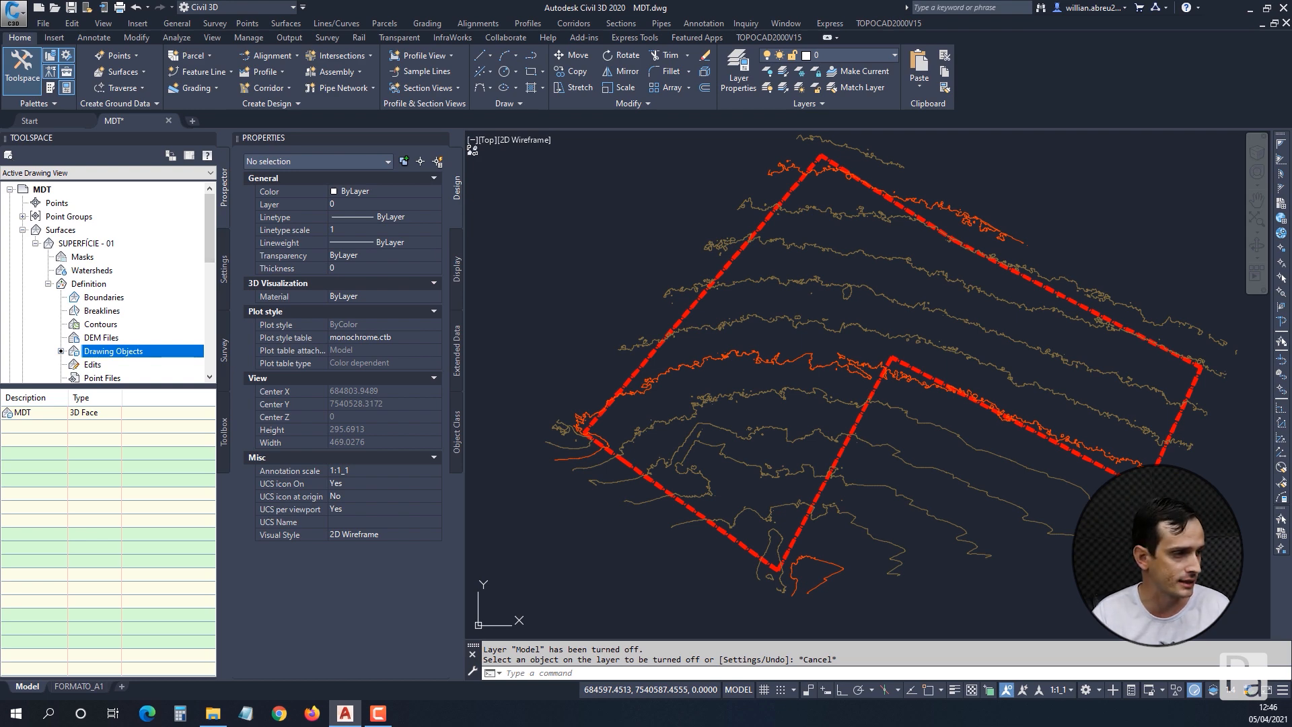
click(49, 284)
click(36, 243)
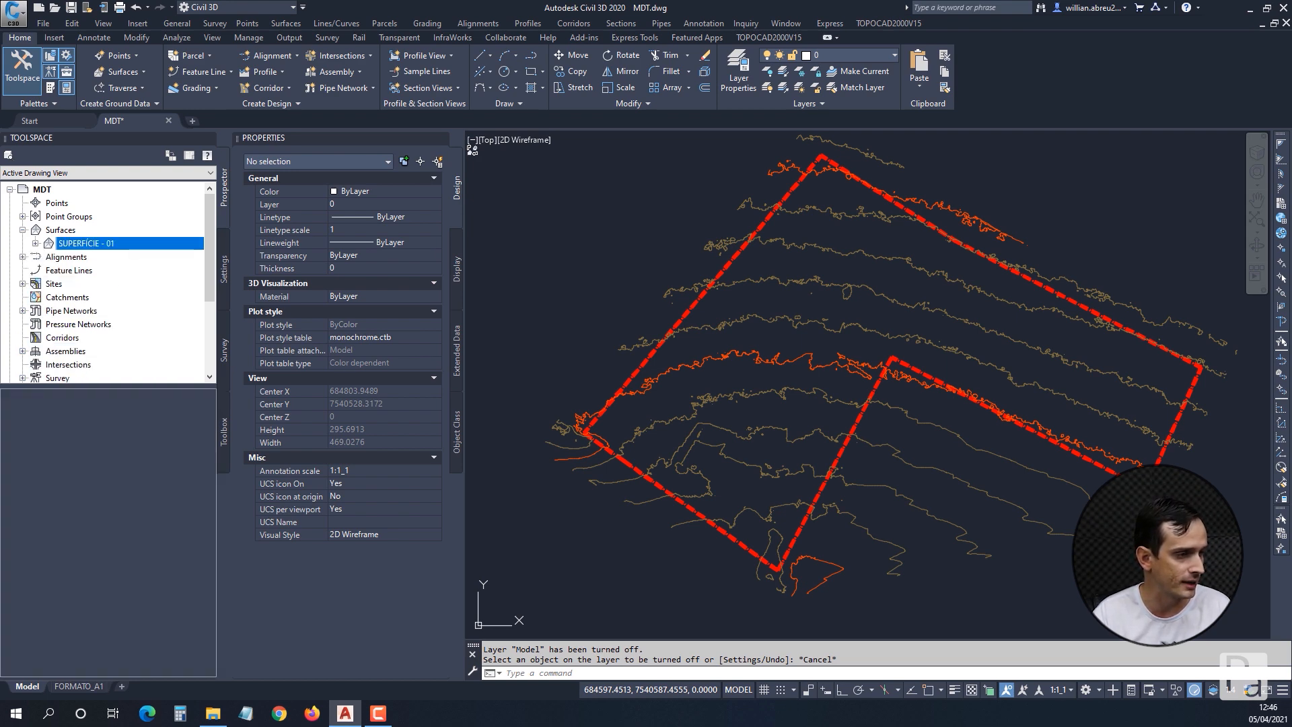
click(61, 231)
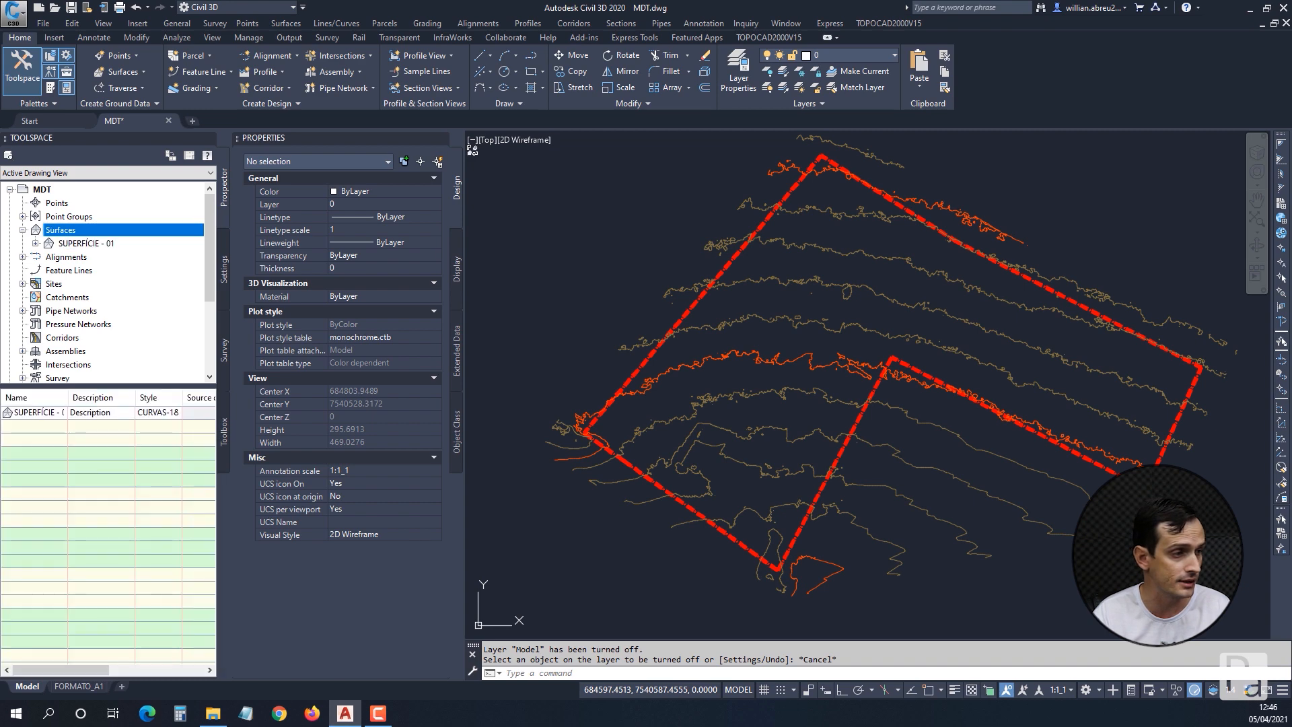
click(87, 243)
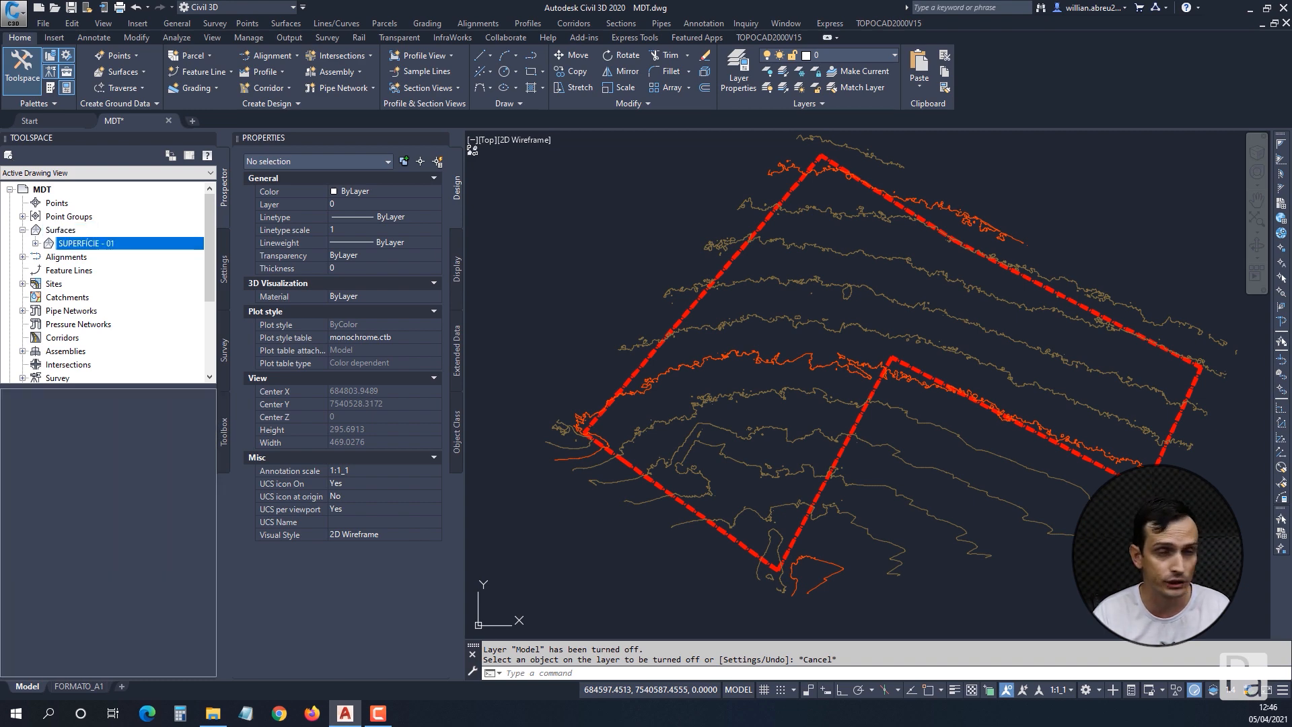
right_click(98, 243)
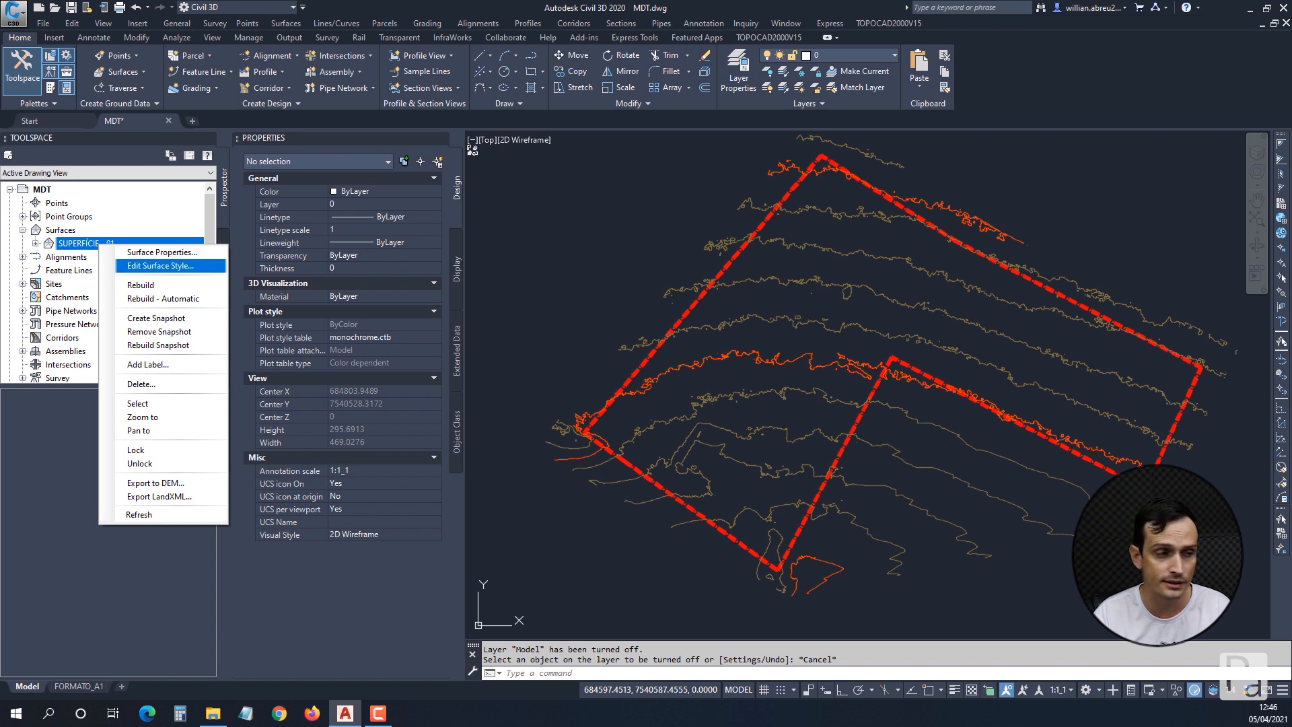
click(160, 266)
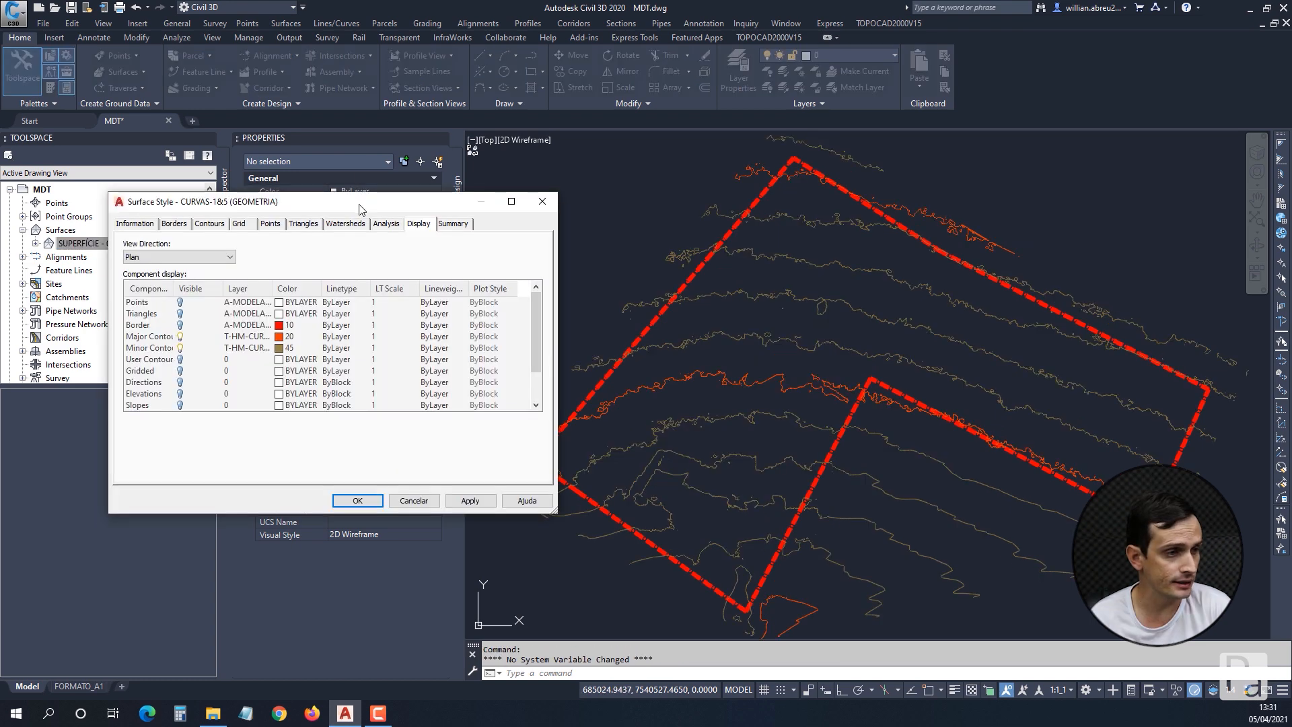
drag(316, 190, 706, 179)
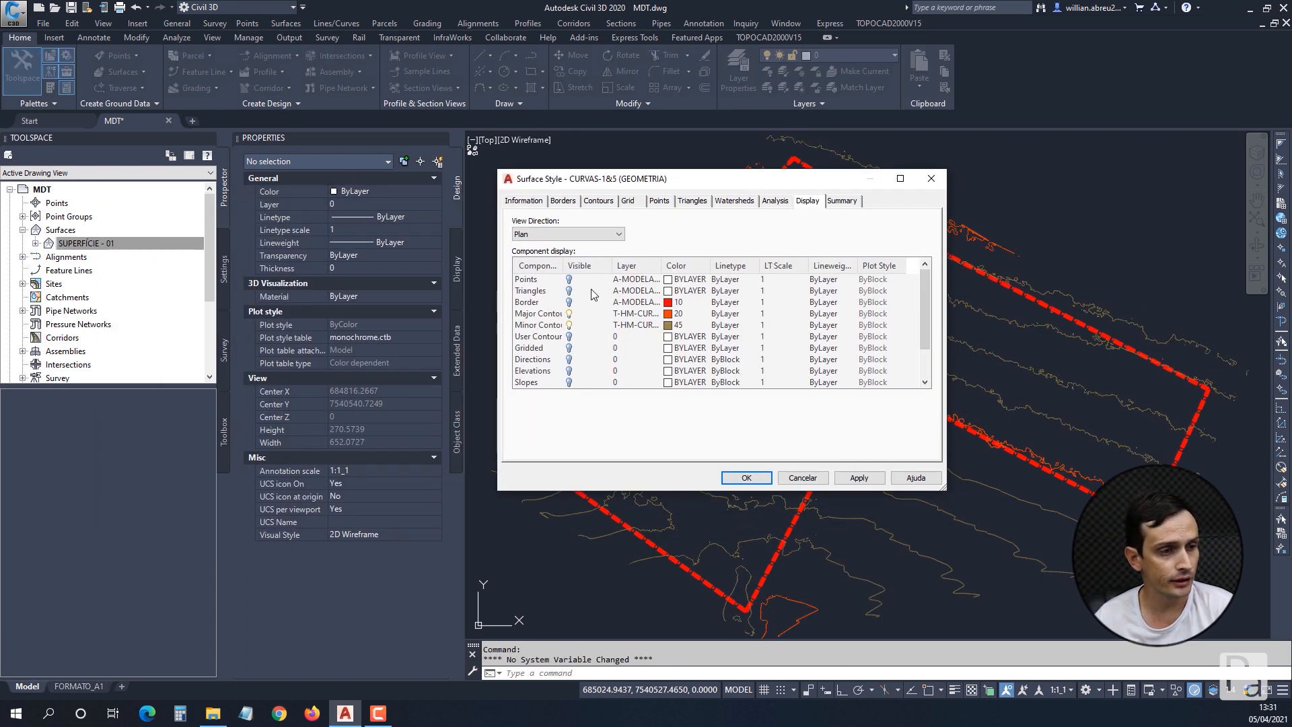
Make the Triangles component visible in the plan display of surface style CURVAS-1&5 (GEOMETRIA) and accept the change.
click(531, 293)
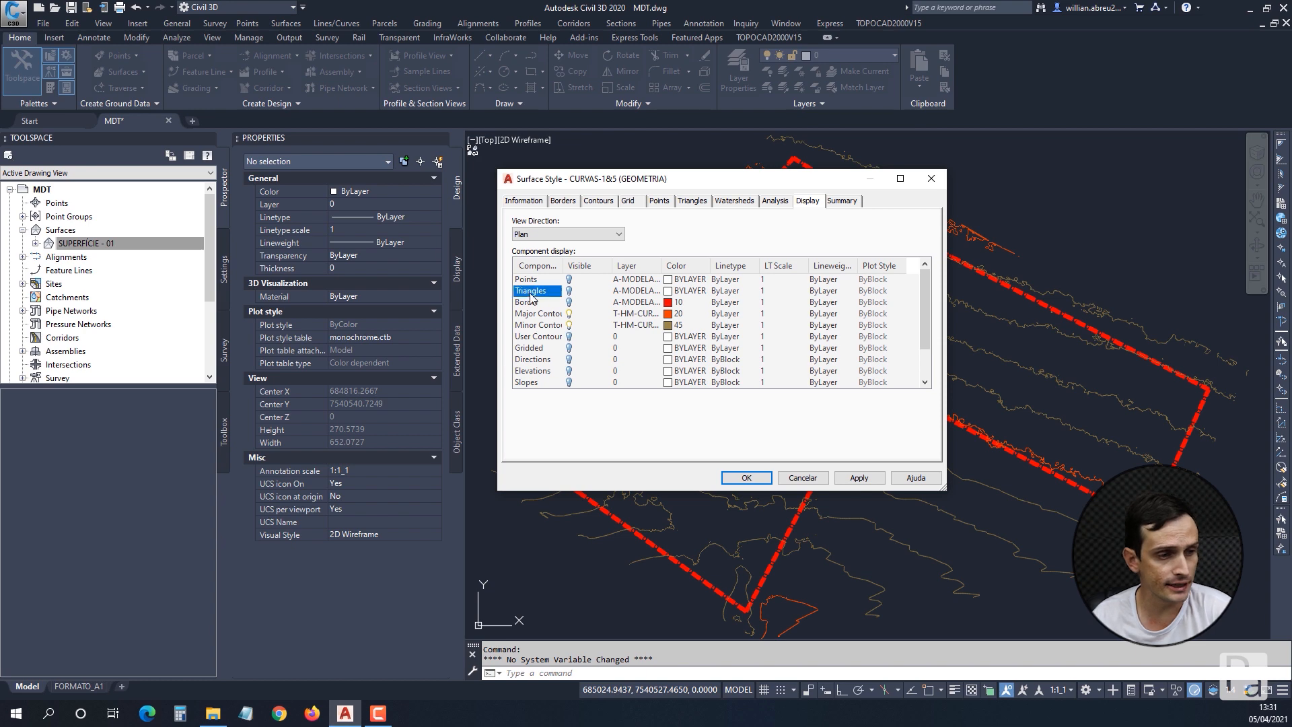
click(570, 293)
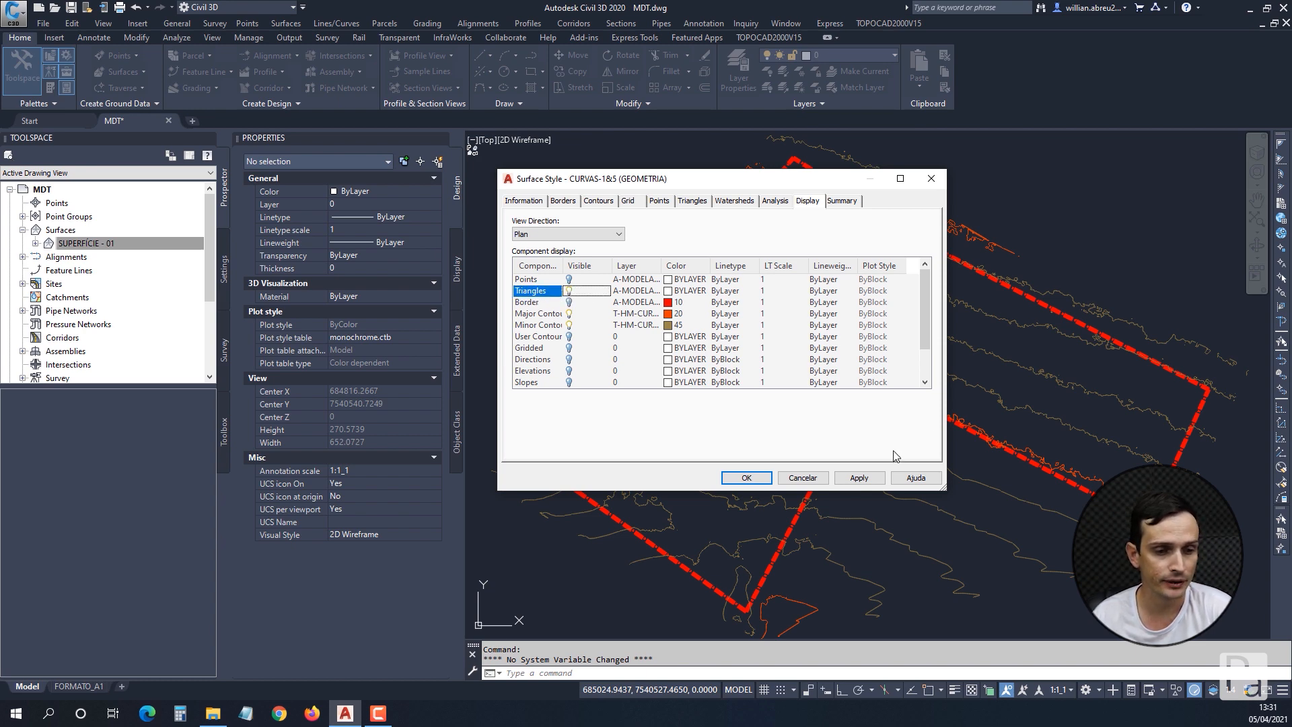
click(860, 478)
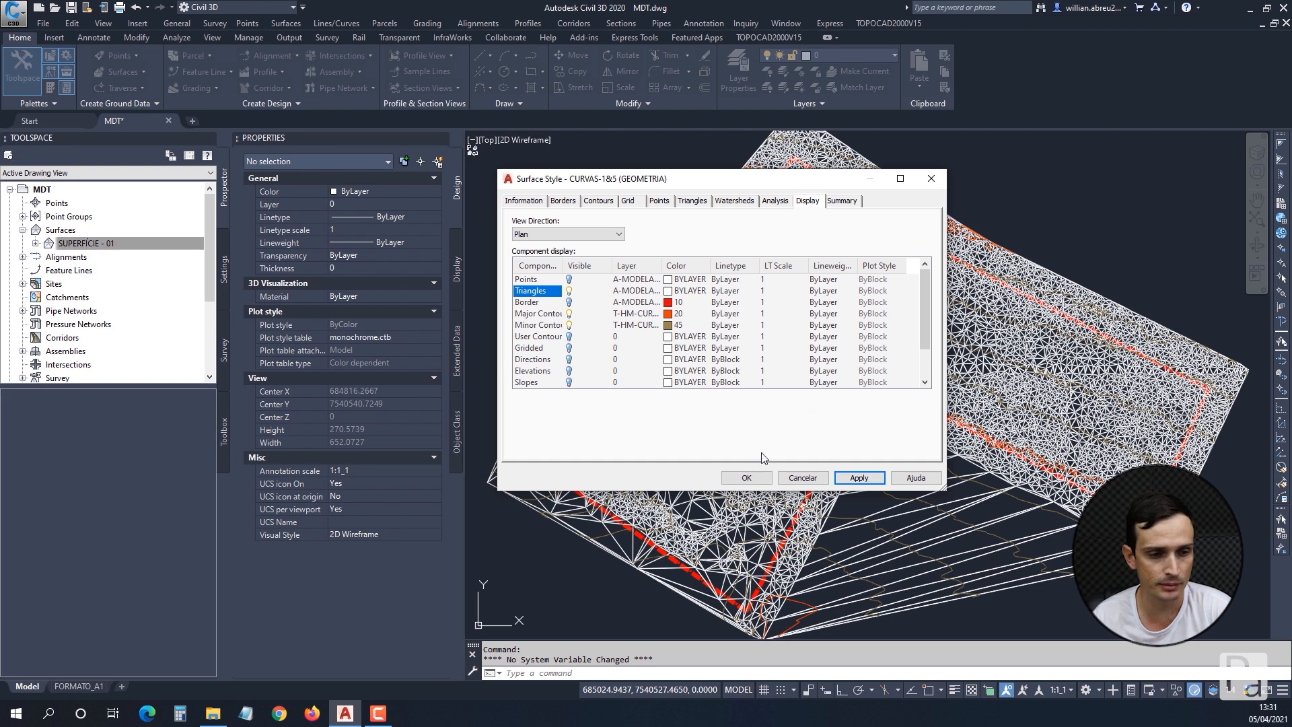
click(746, 478)
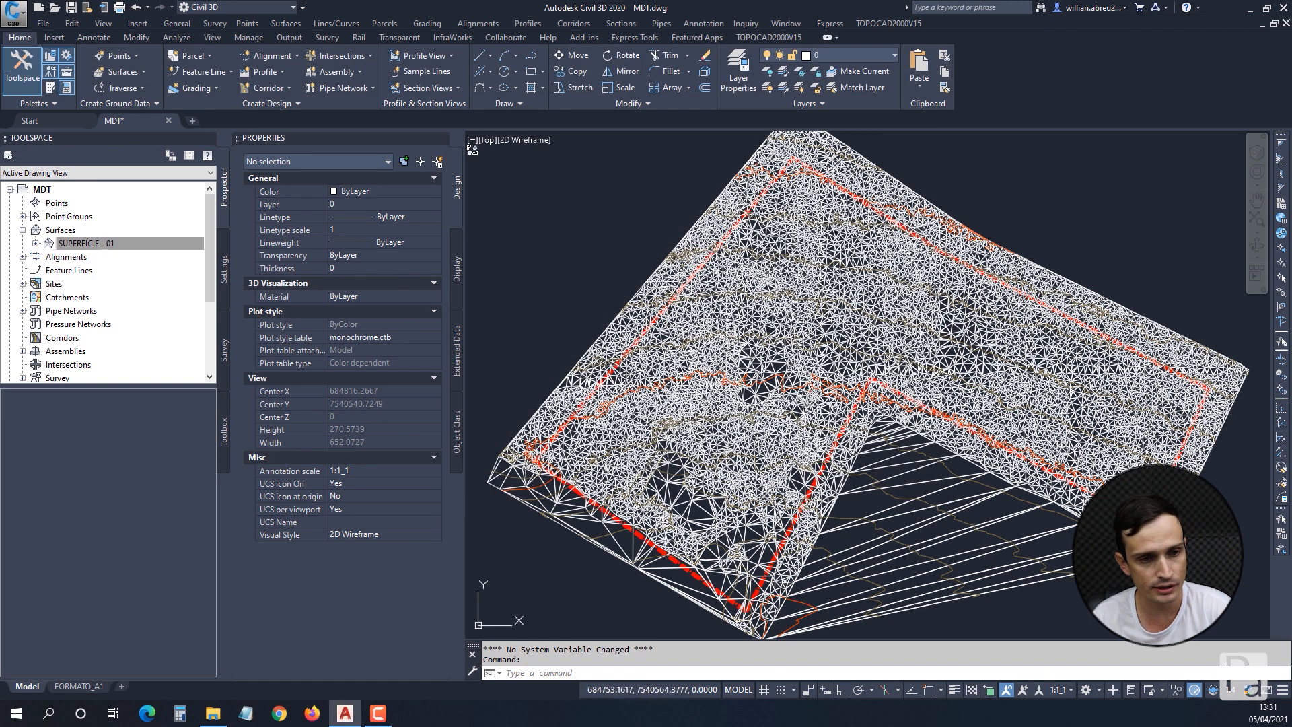
Inspect the long triangles spanning the open notch outside the red boundary, and select the TIN surface.
scroll(679, 306, down, 1)
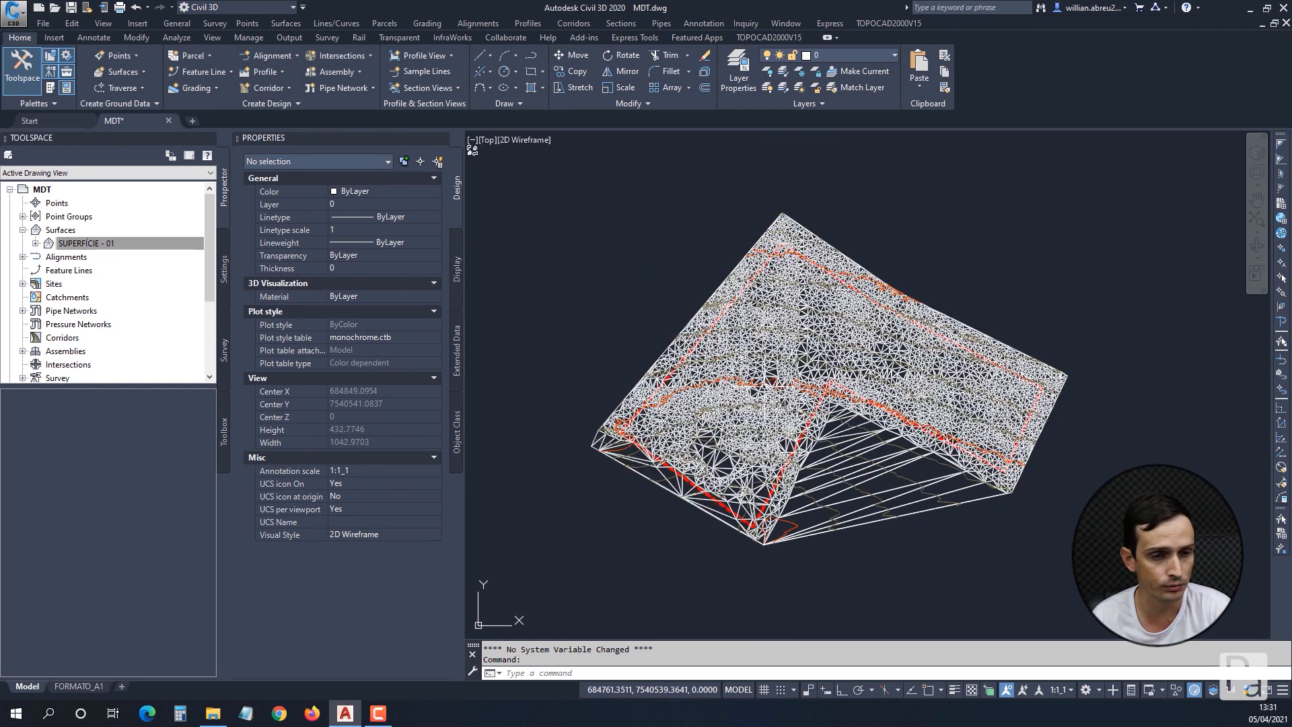
scroll(855, 344, down, 1)
scroll(854, 395, up, 2)
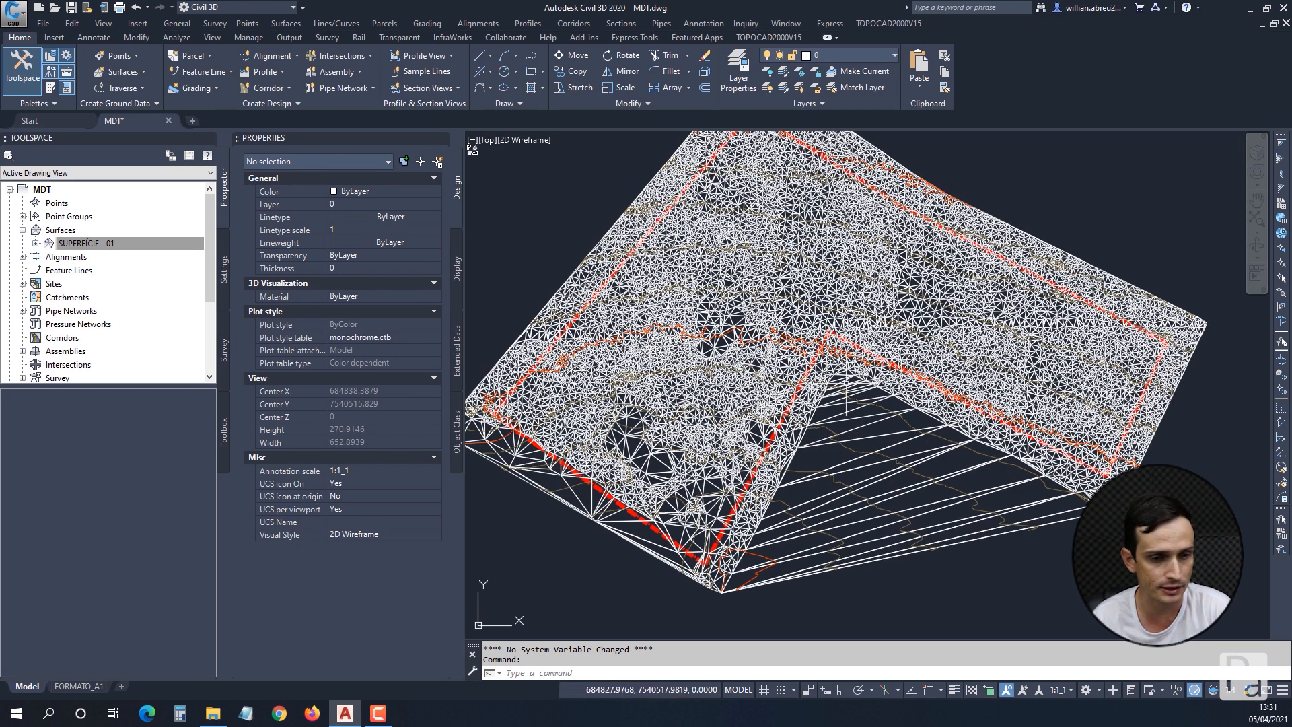
middle_drag(544, 503, 619, 519)
middle_drag(813, 504, 809, 467)
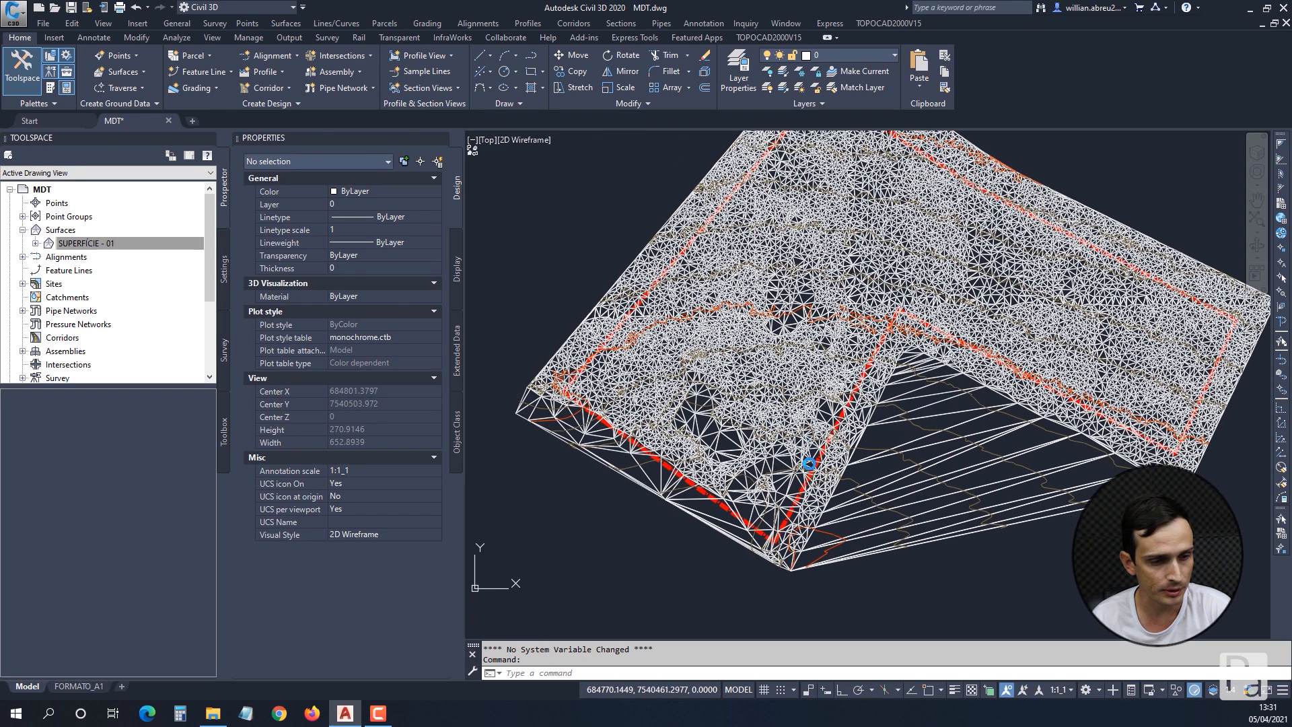
click(969, 470)
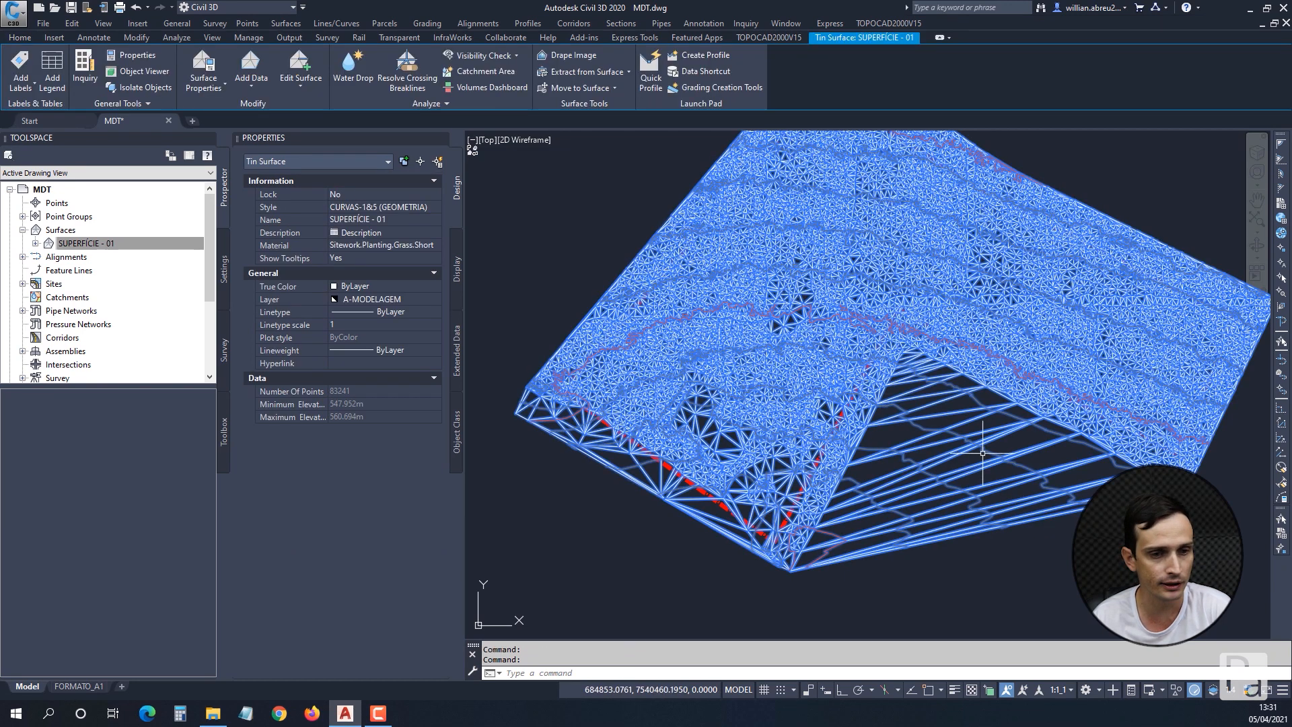
middle_drag(822, 353, 806, 379)
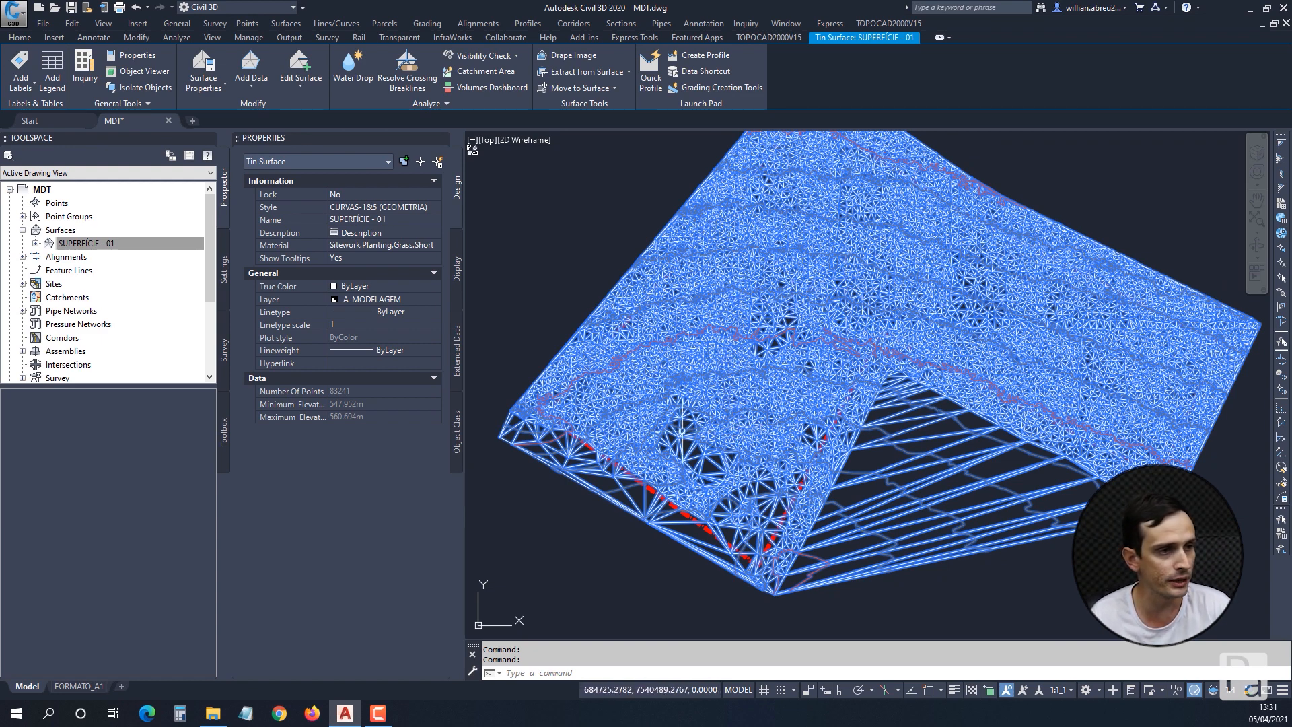
key(ctrl+shift+d)
mouse_move(650, 425)
mouse_down()
mouse_move(445, 107)
mouse_move(62, 76)
mouse_move(303, 87)
mouse_up()
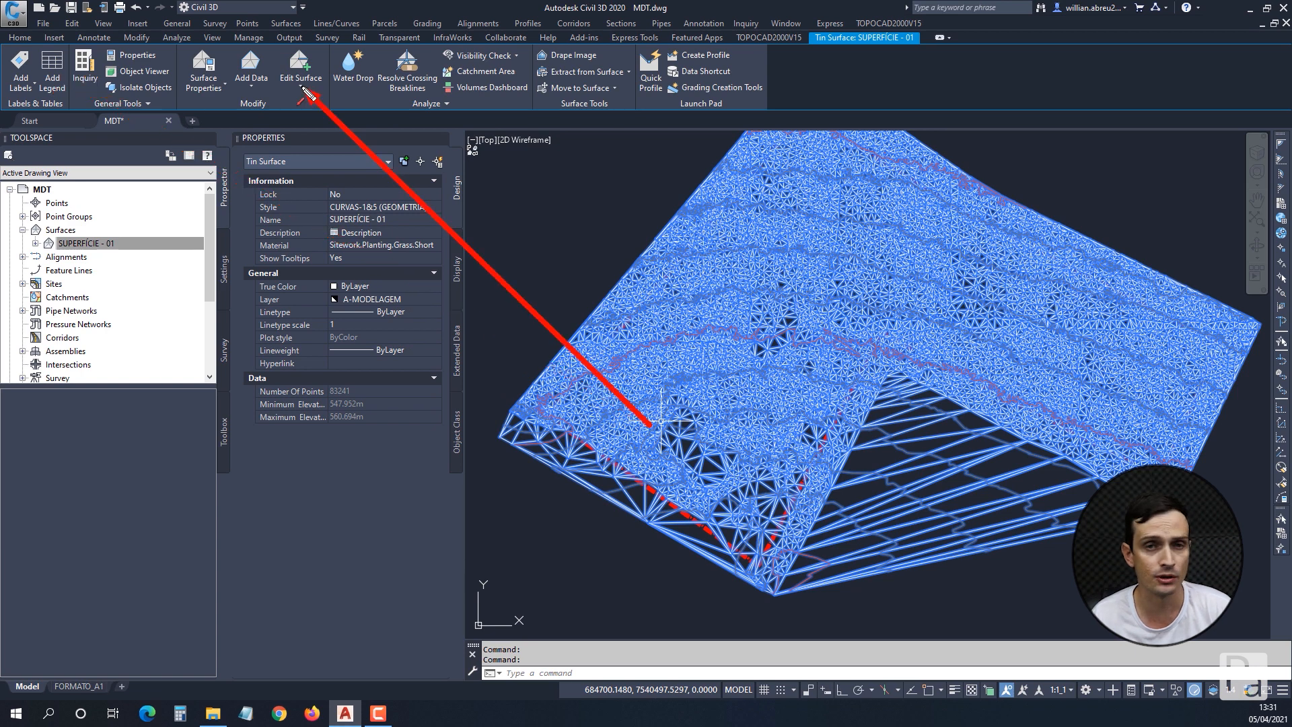
key(Escape)
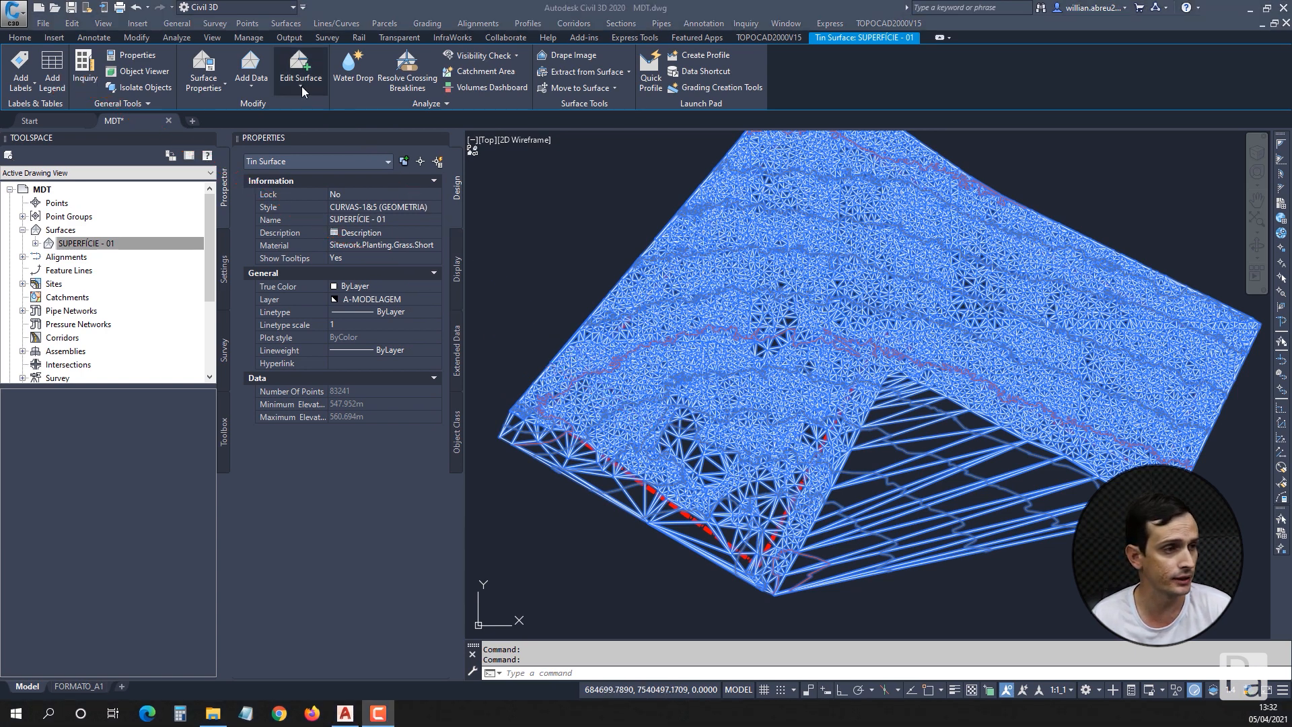
Delete all the long surface lines bridging the notch between the surface's two arms, including the short ones near the inner corner.
click(302, 87)
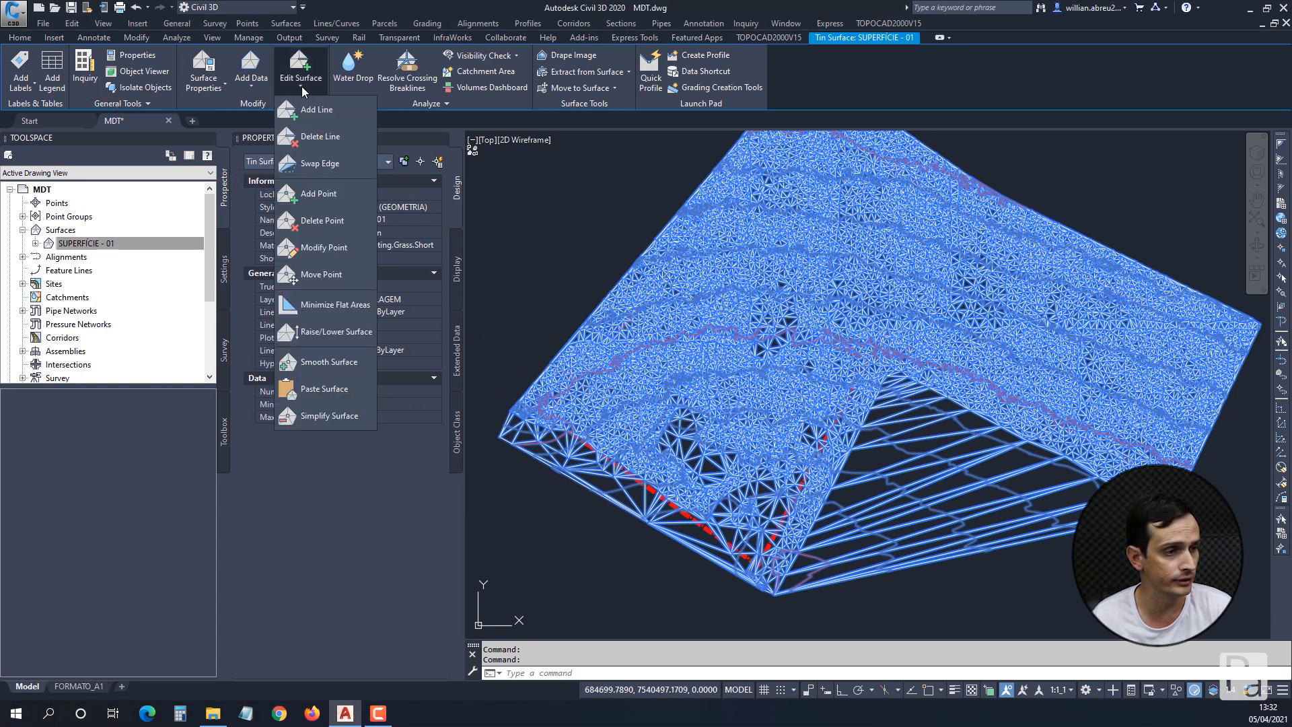
click(327, 139)
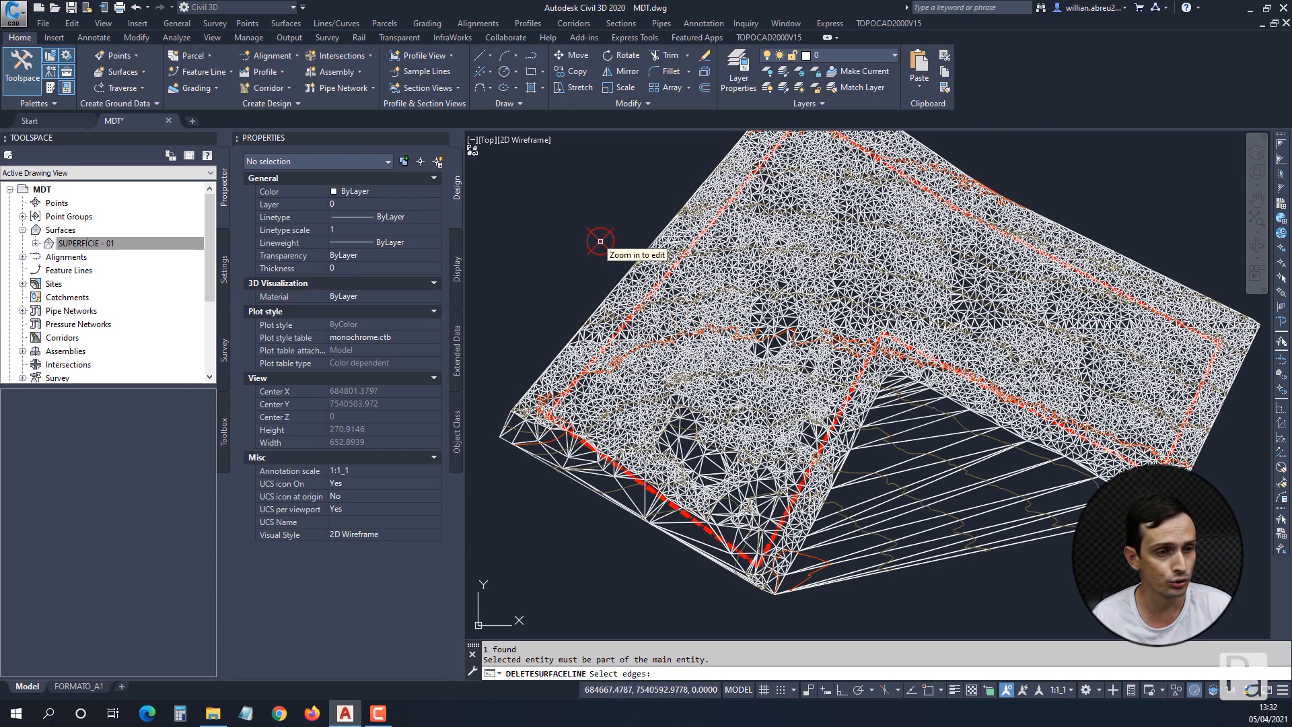
middle_drag(605, 269, 592, 223)
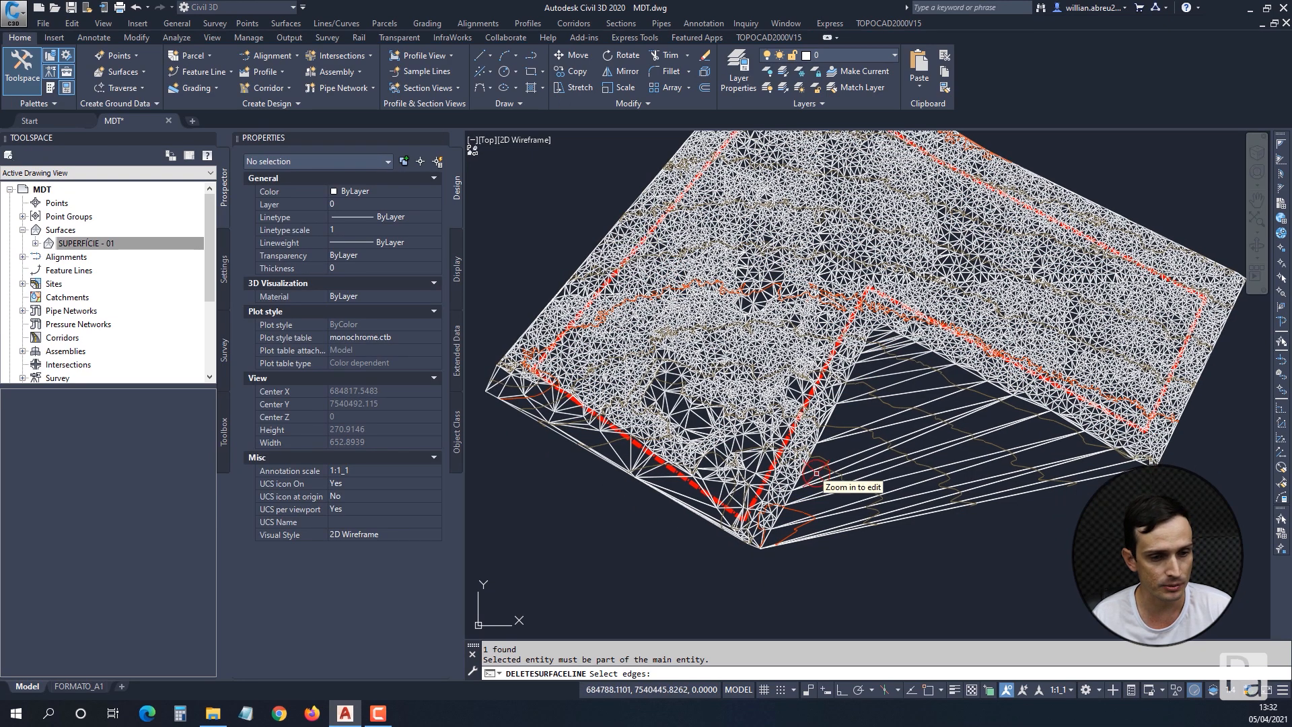
click(905, 540)
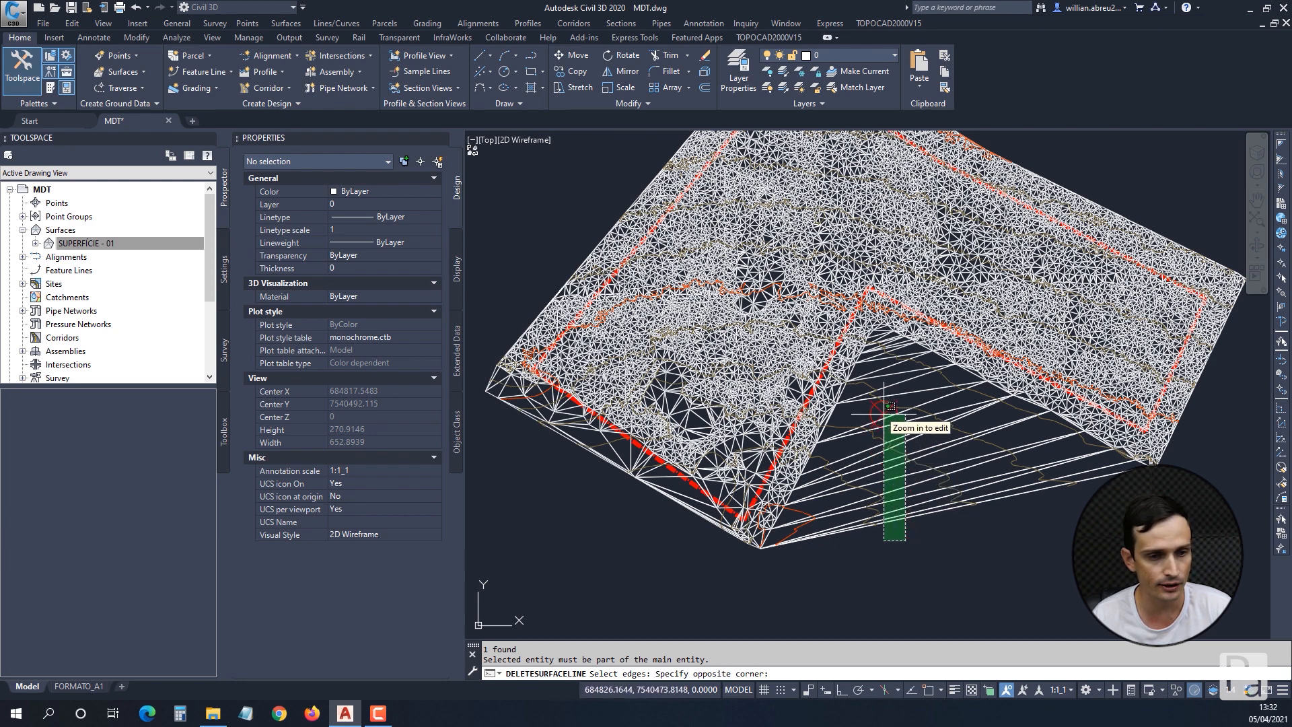
scroll(882, 400, up, 4)
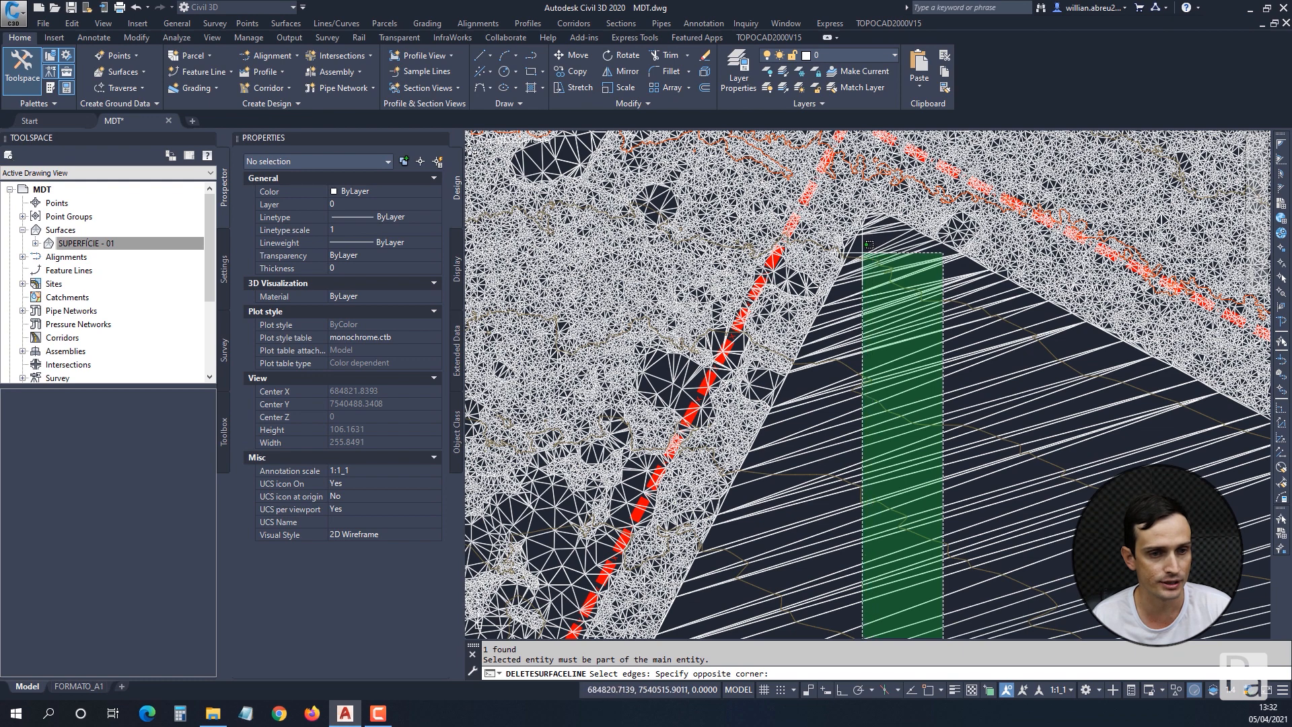
click(862, 253)
scroll(863, 251, up, 4)
click(882, 226)
click(875, 158)
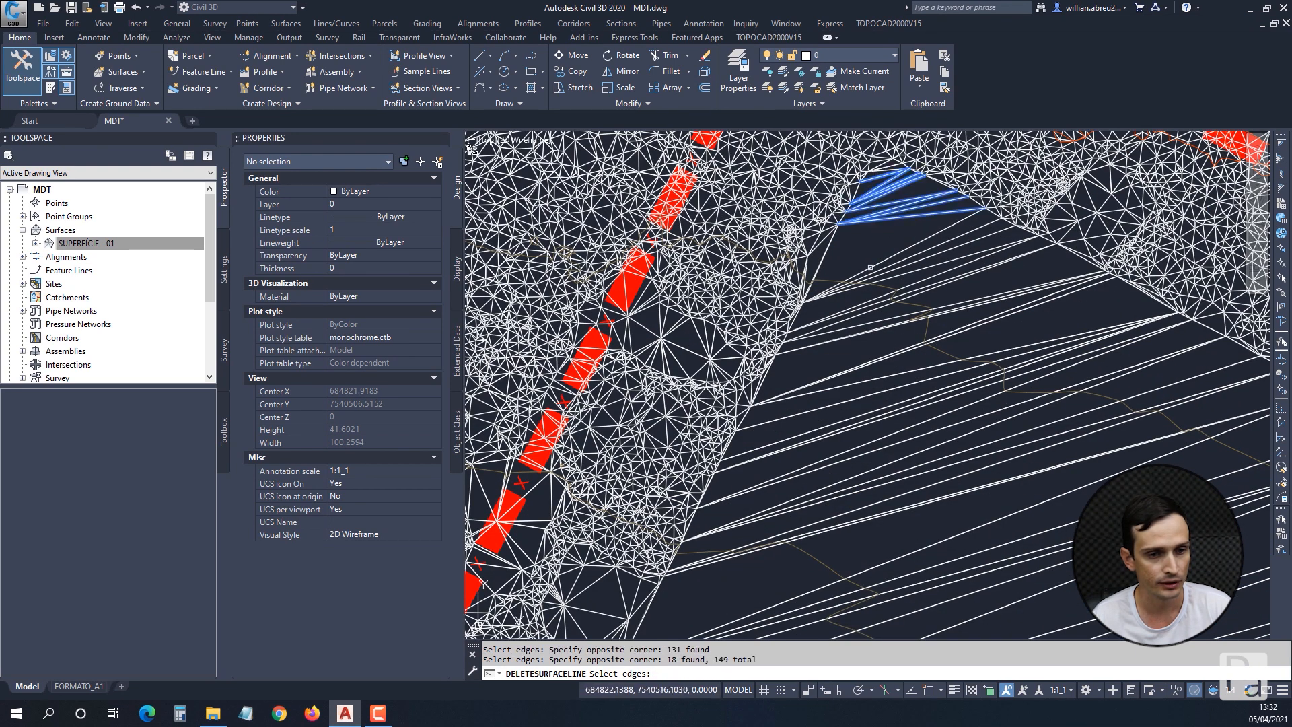
click(903, 237)
click(859, 429)
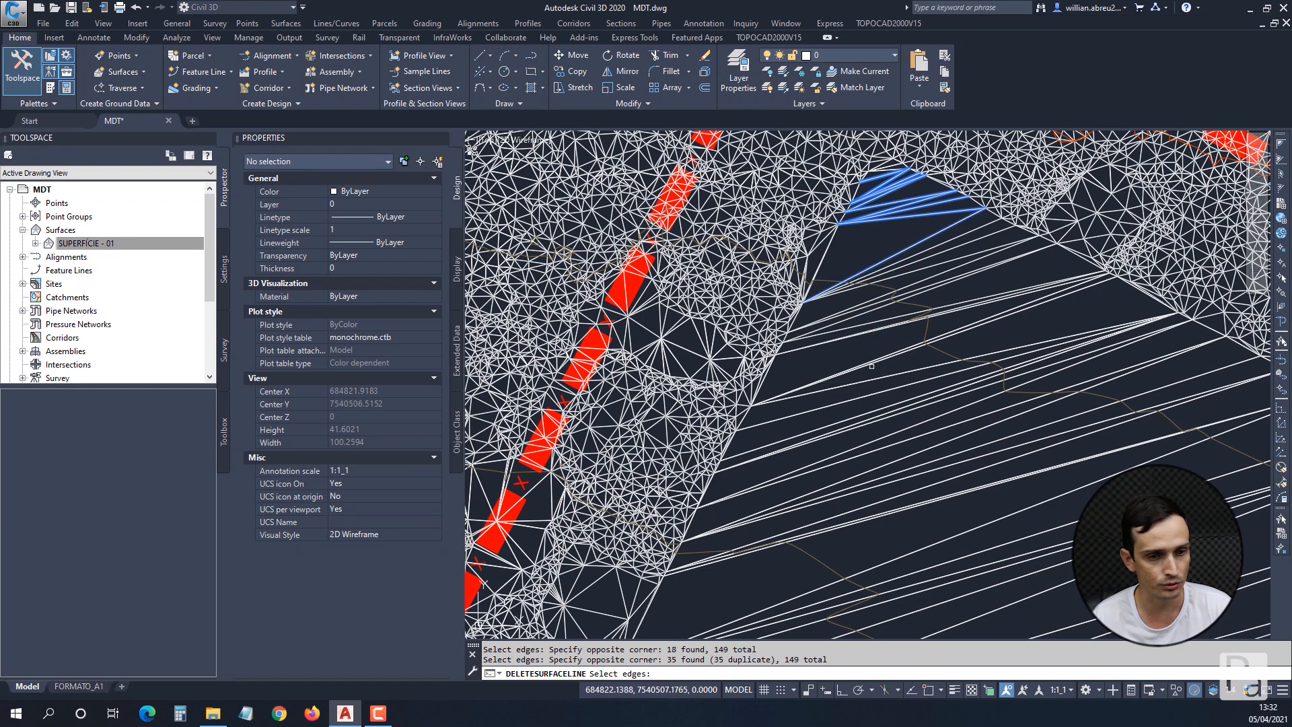
scroll(875, 345, down, 6)
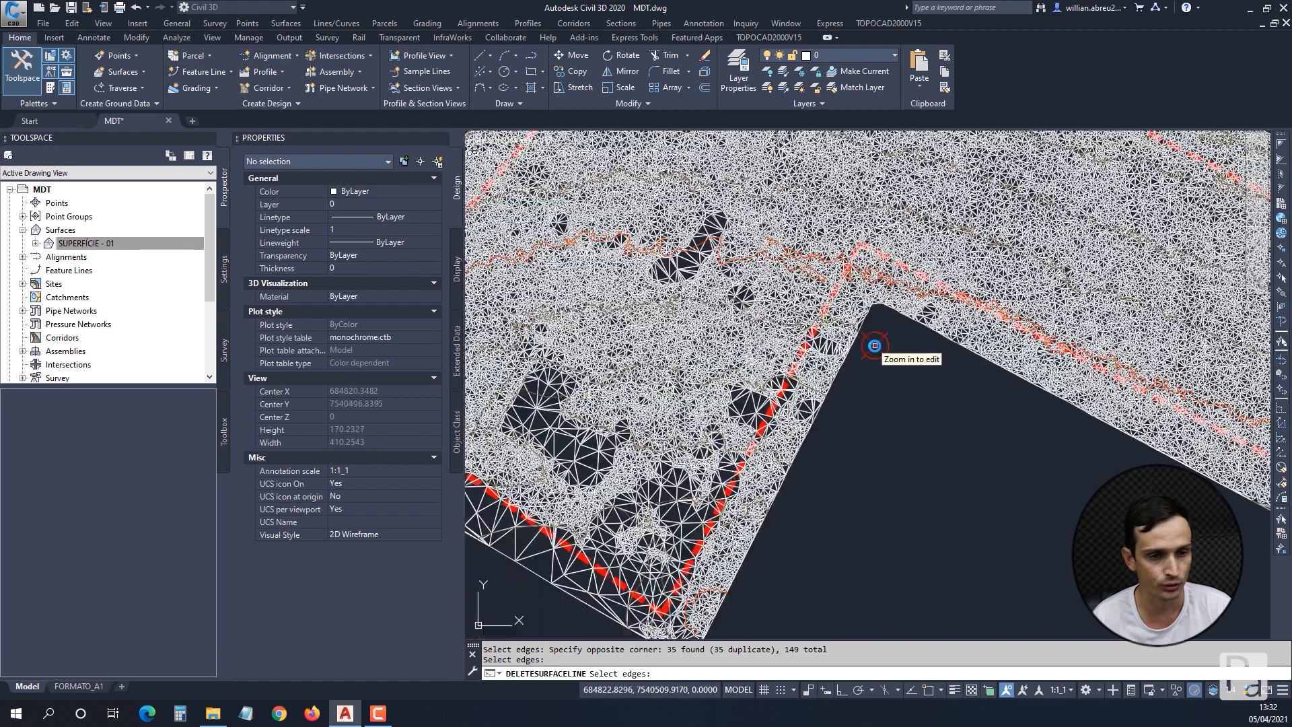
scroll(874, 345, down, 4)
key(Escape)
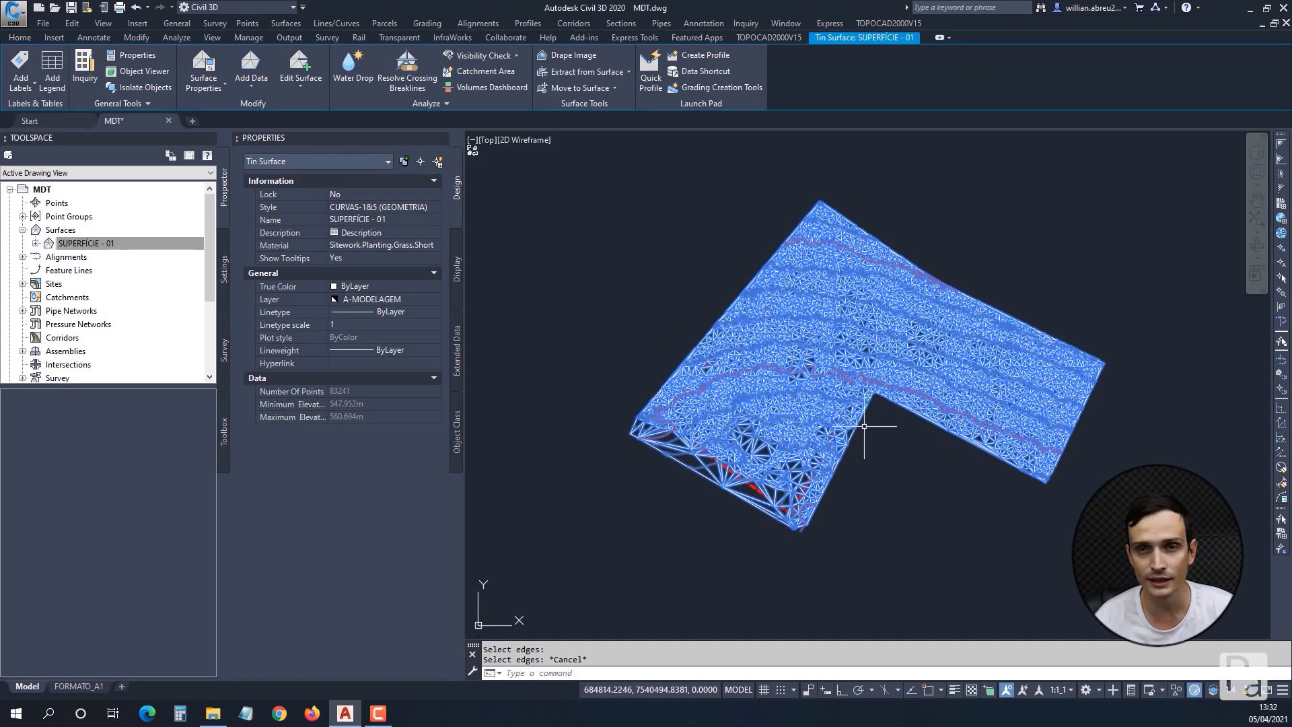
key(Escape)
key(Escape)
Start Simplify Surface on SUPERFÍCIE - 01 with the Edge Contraction method and the existing surface border as the region.
scroll(842, 350, up, 2)
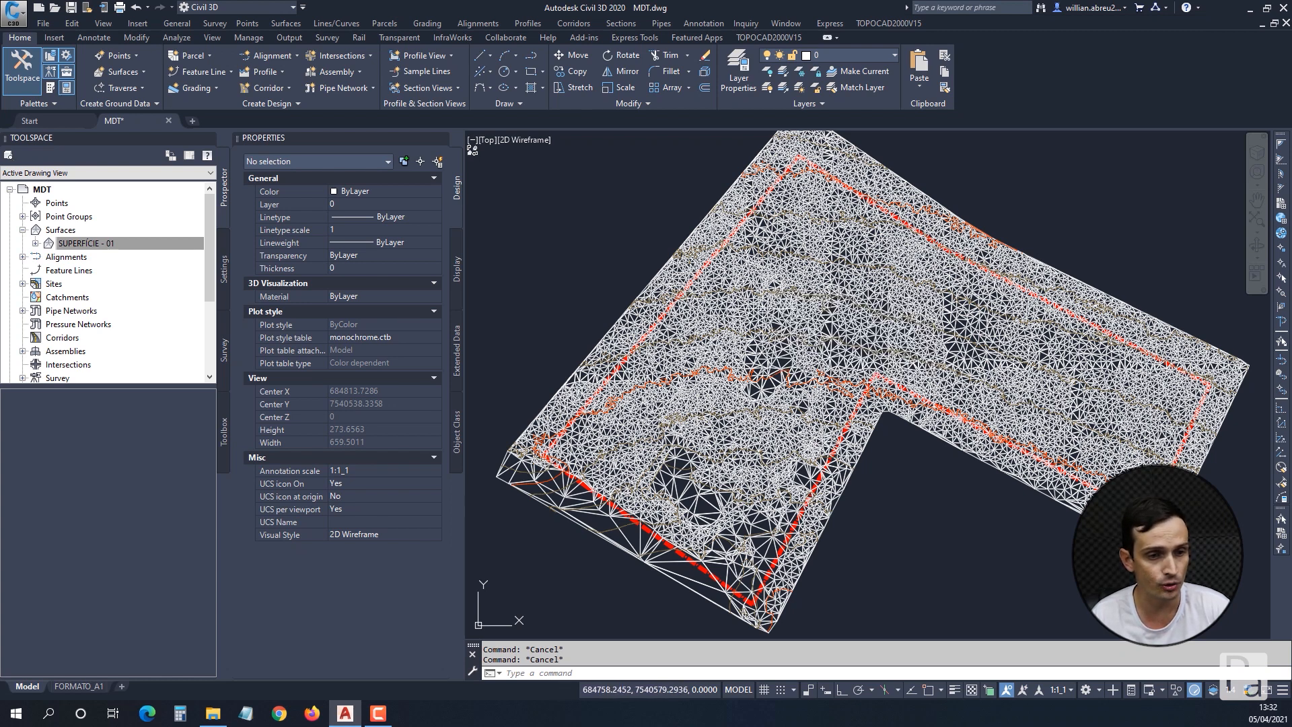
click(784, 313)
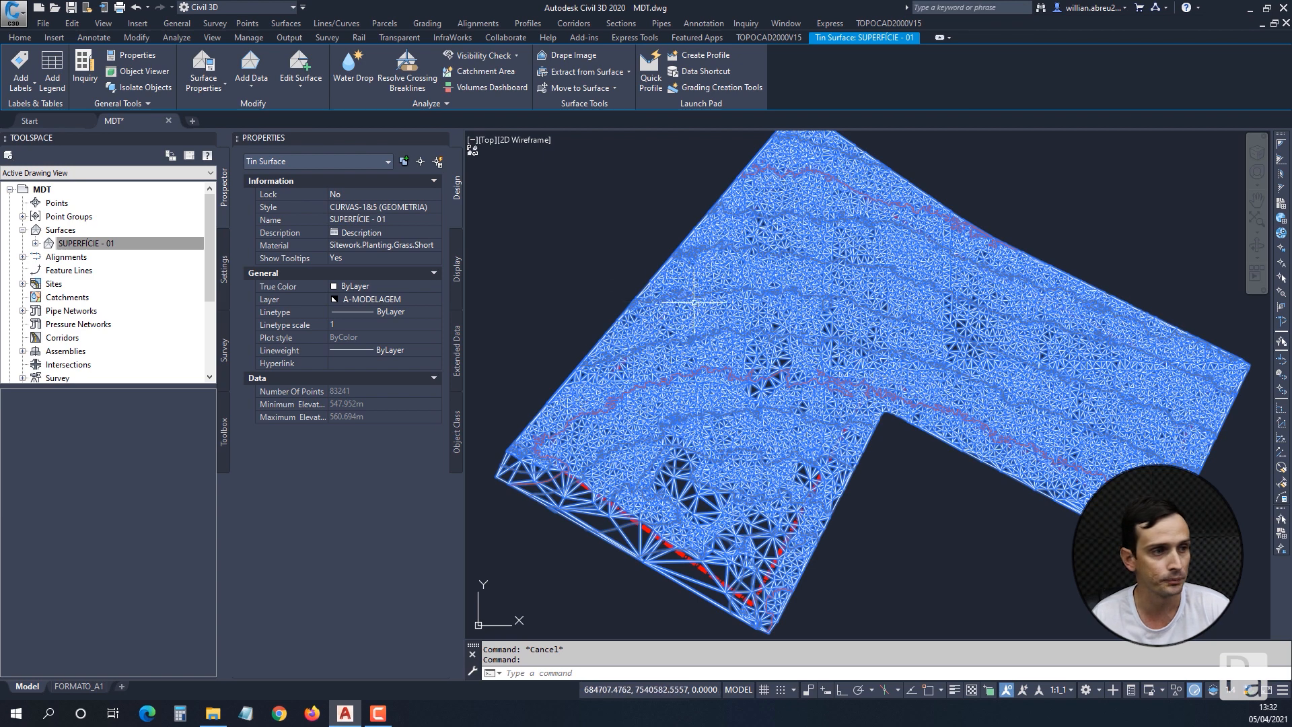
click(303, 86)
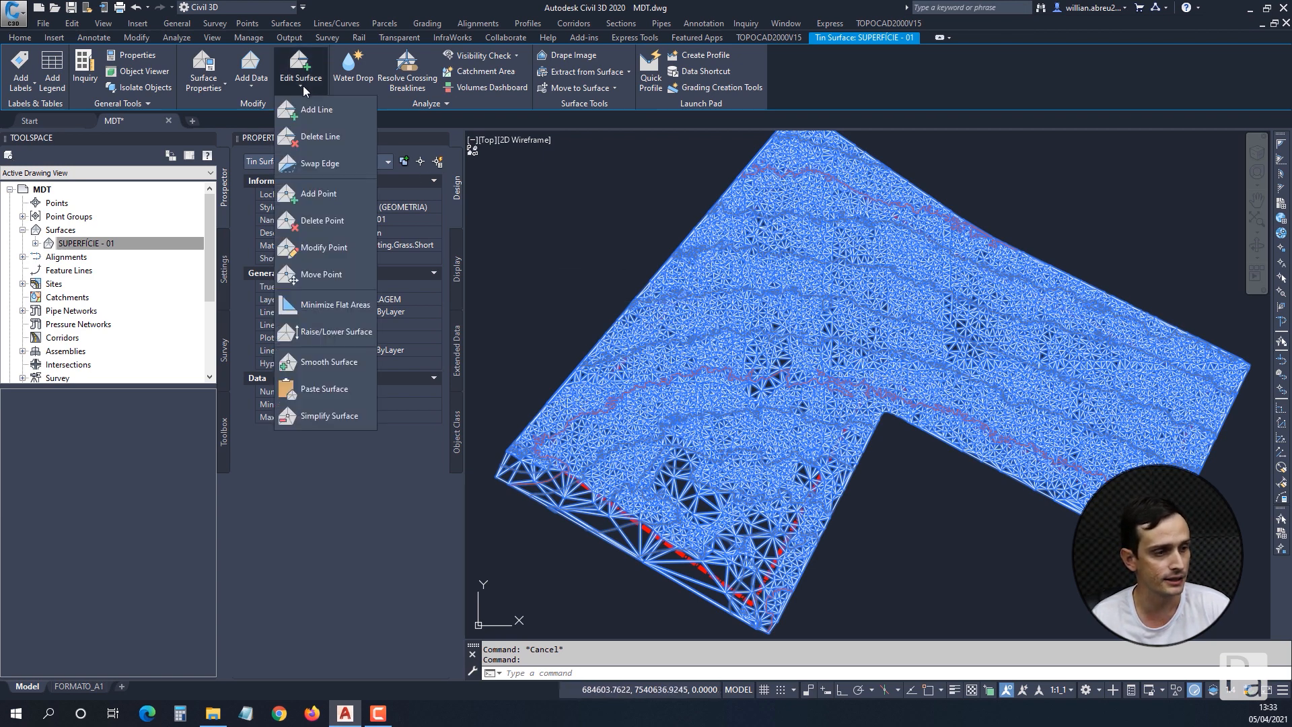
click(333, 418)
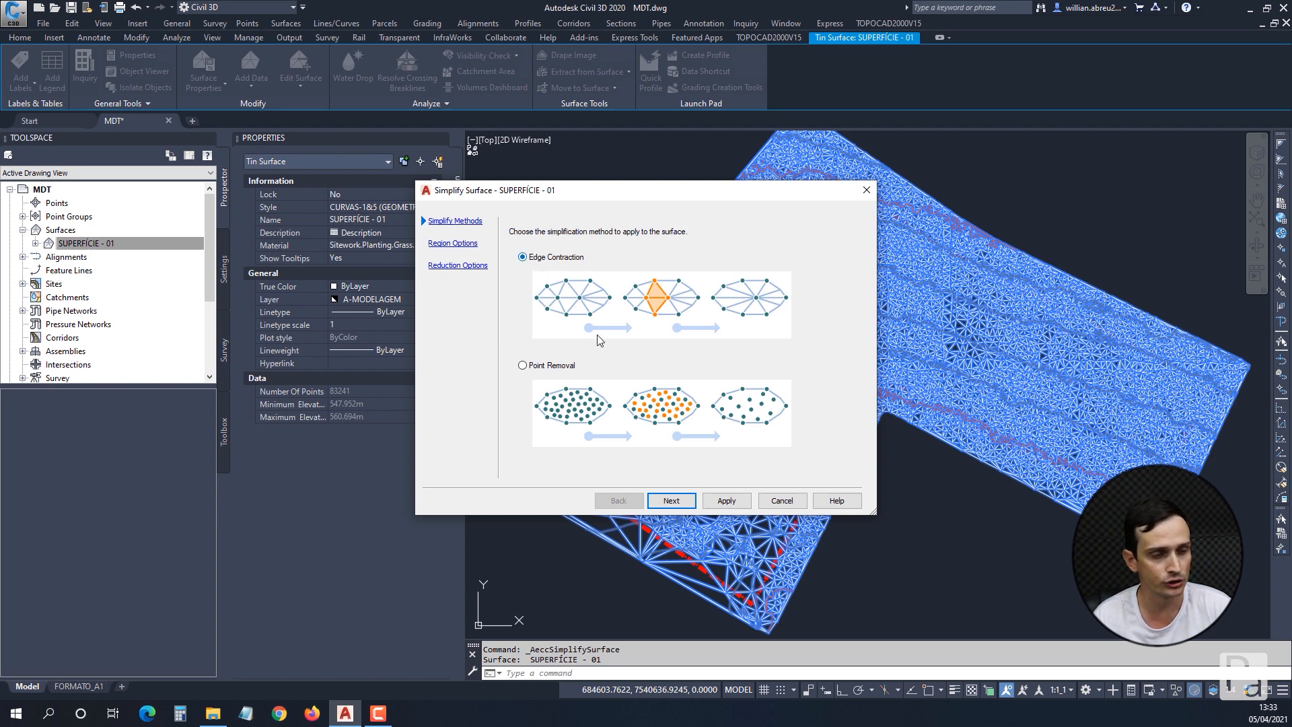
click(666, 499)
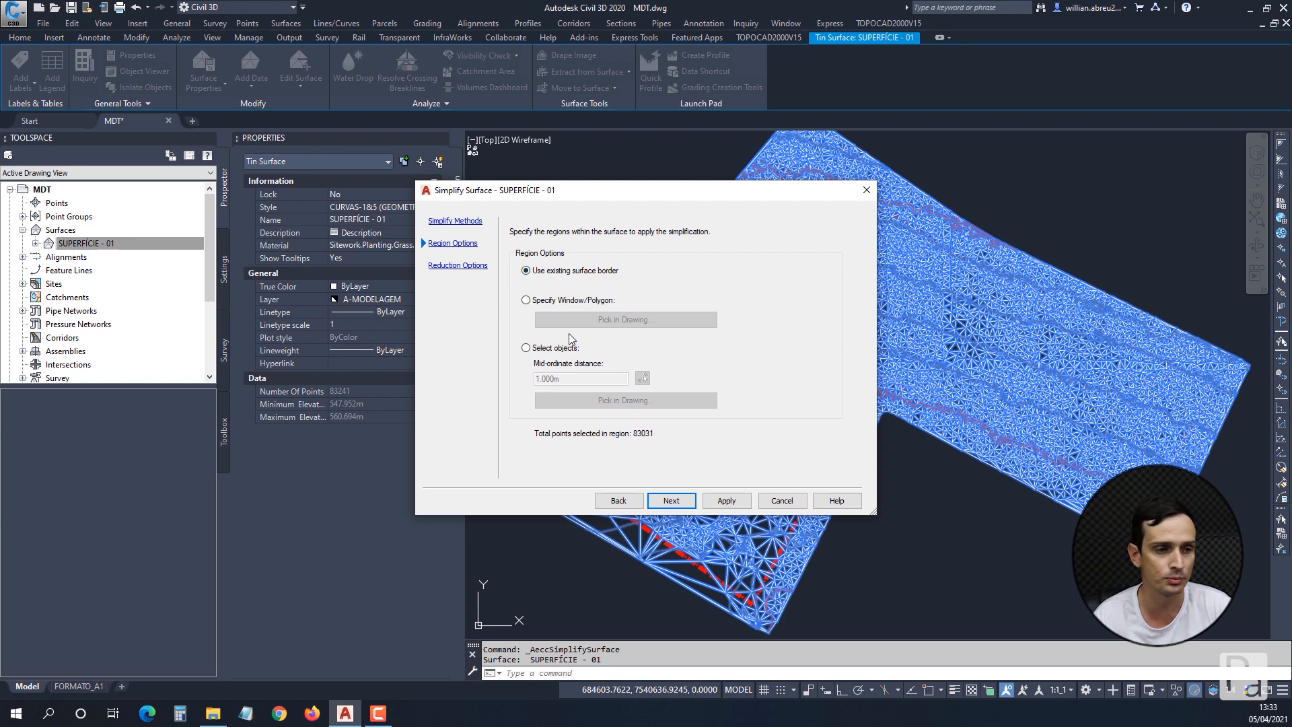
click(672, 500)
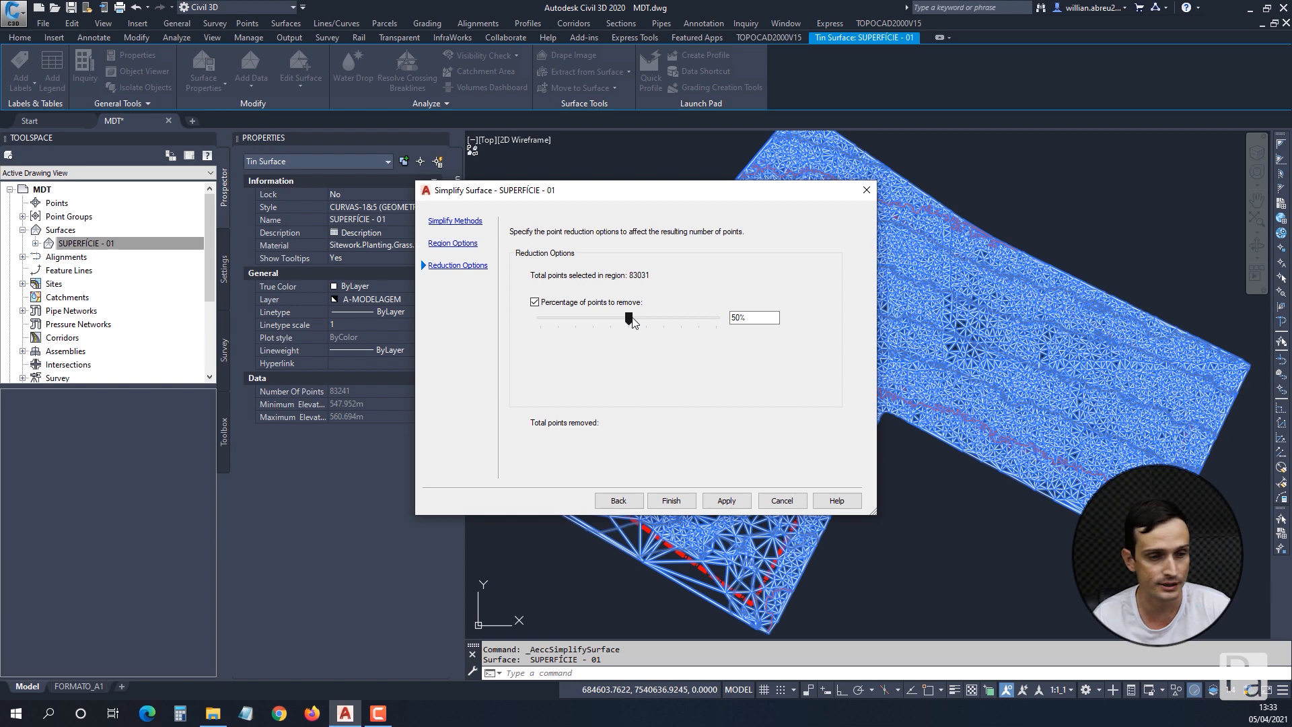
Set the percentage of points to remove to 90%, apply the simplification and finish.
drag(629, 319, 698, 322)
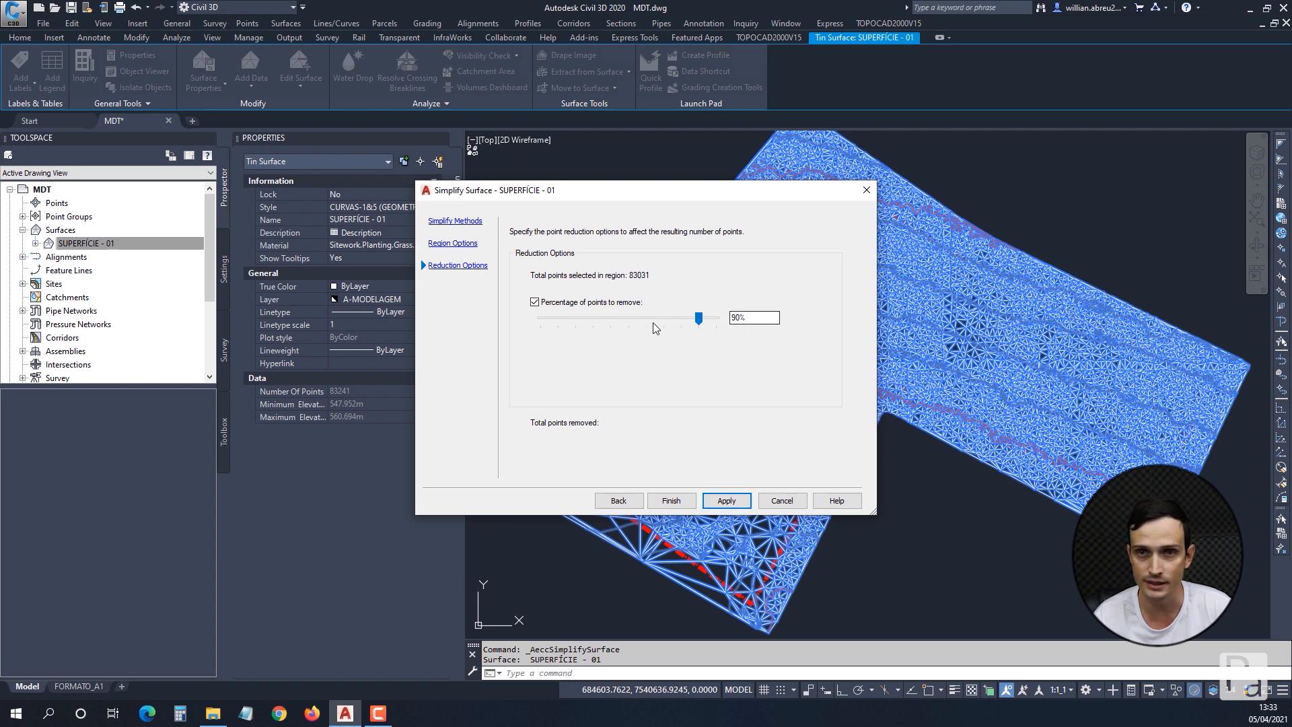
click(723, 502)
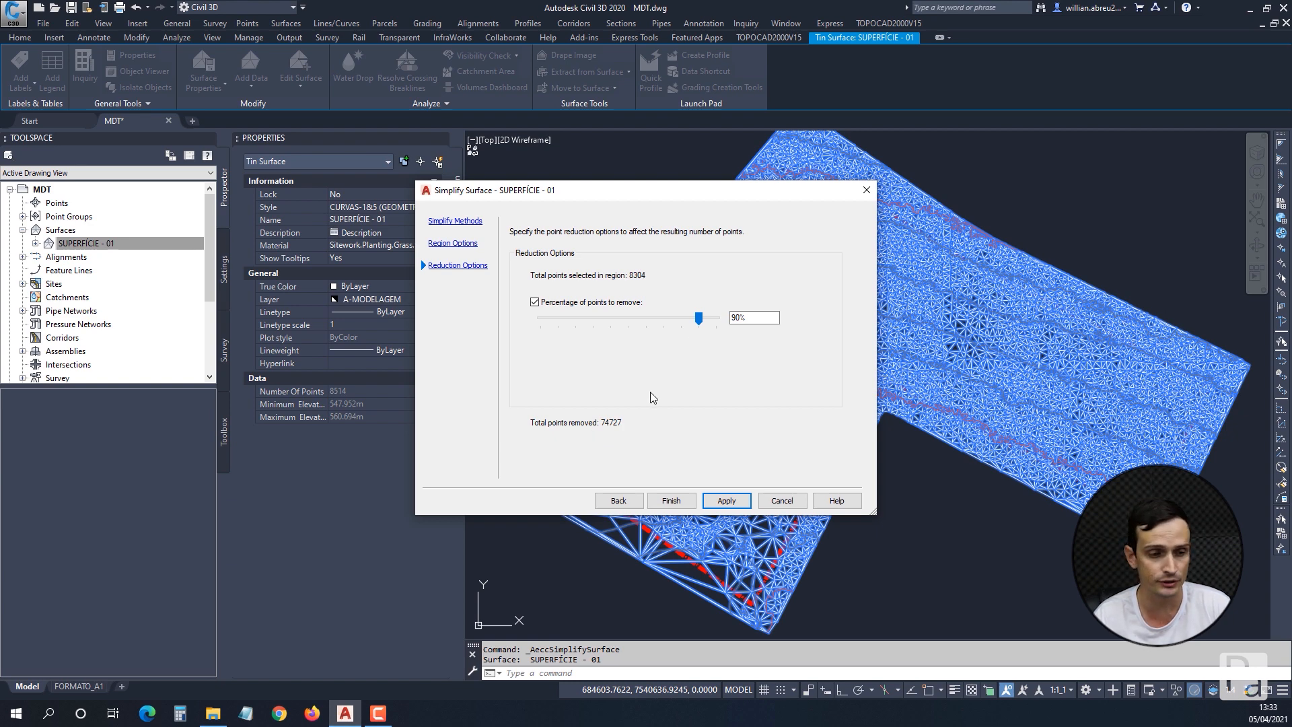
click(673, 501)
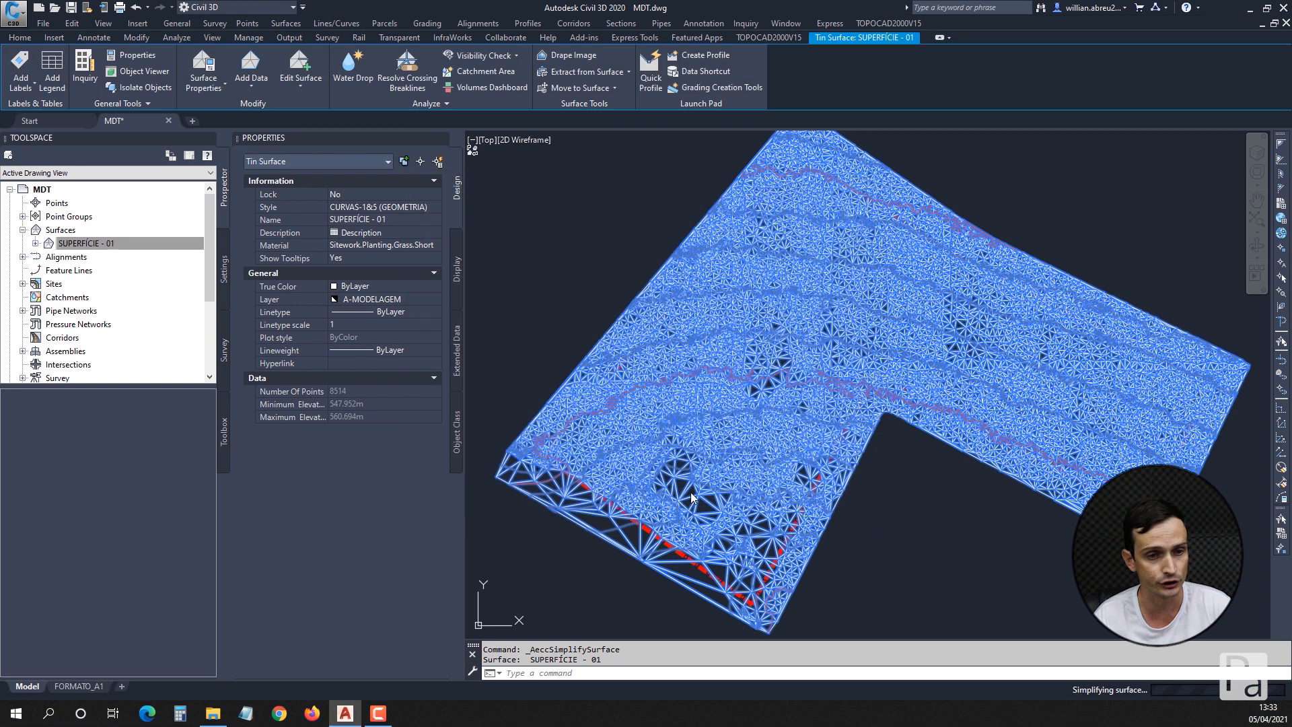
Deselect the simplified surface and turn off the Triangles component in the plan display of its style, CURVAS-1&5 (GEOMETRIA).
key(Escape)
key(Escape)
mouse_move(717, 274)
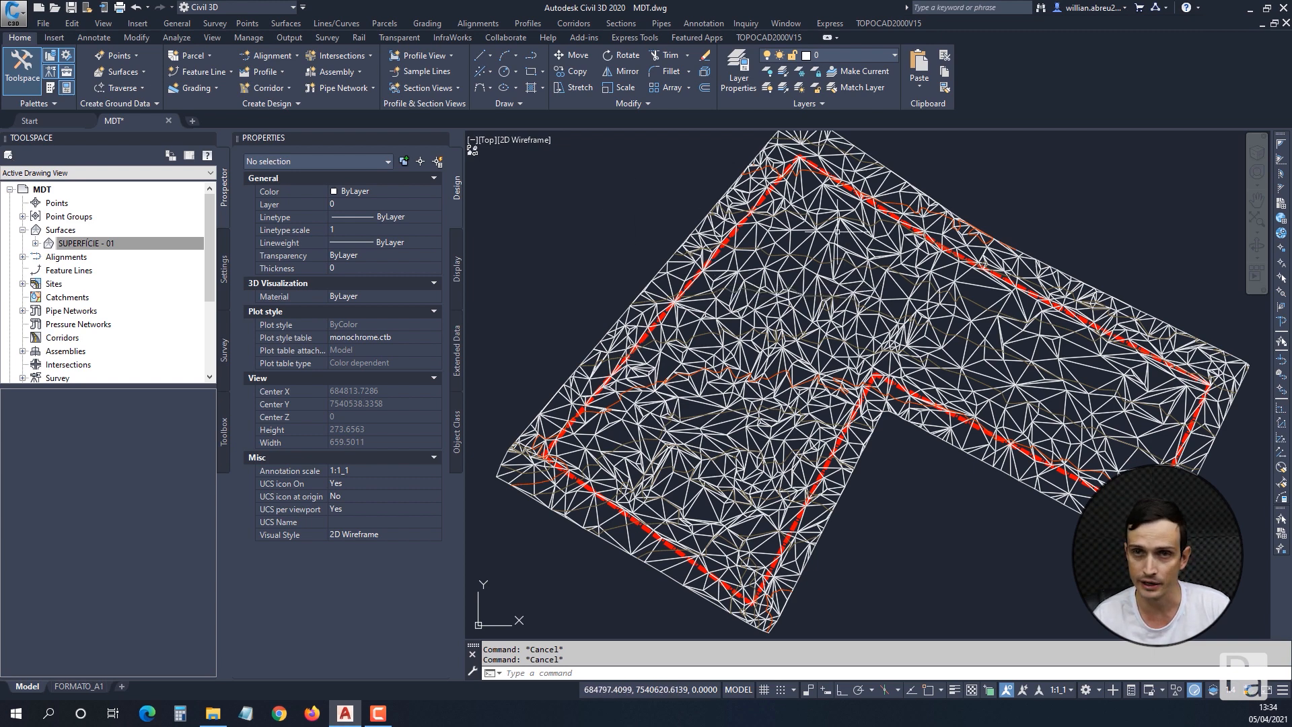
mouse_move(836, 231)
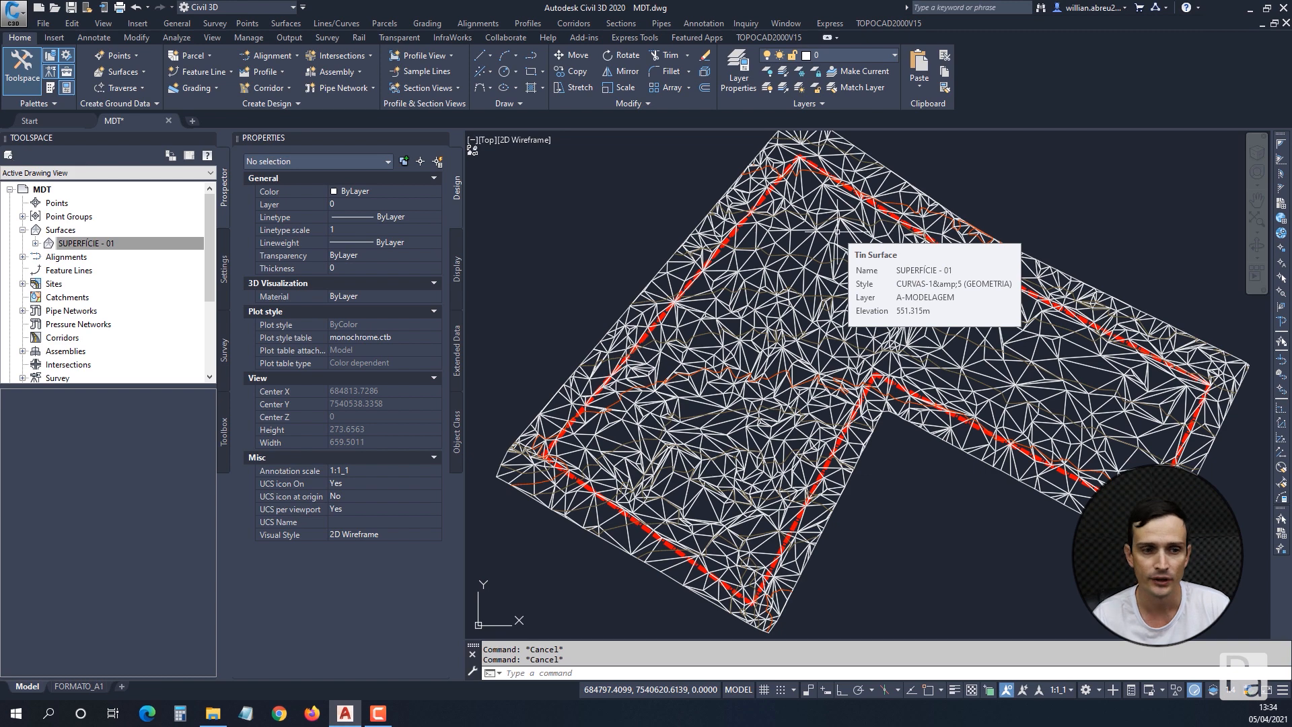
right_click(105, 246)
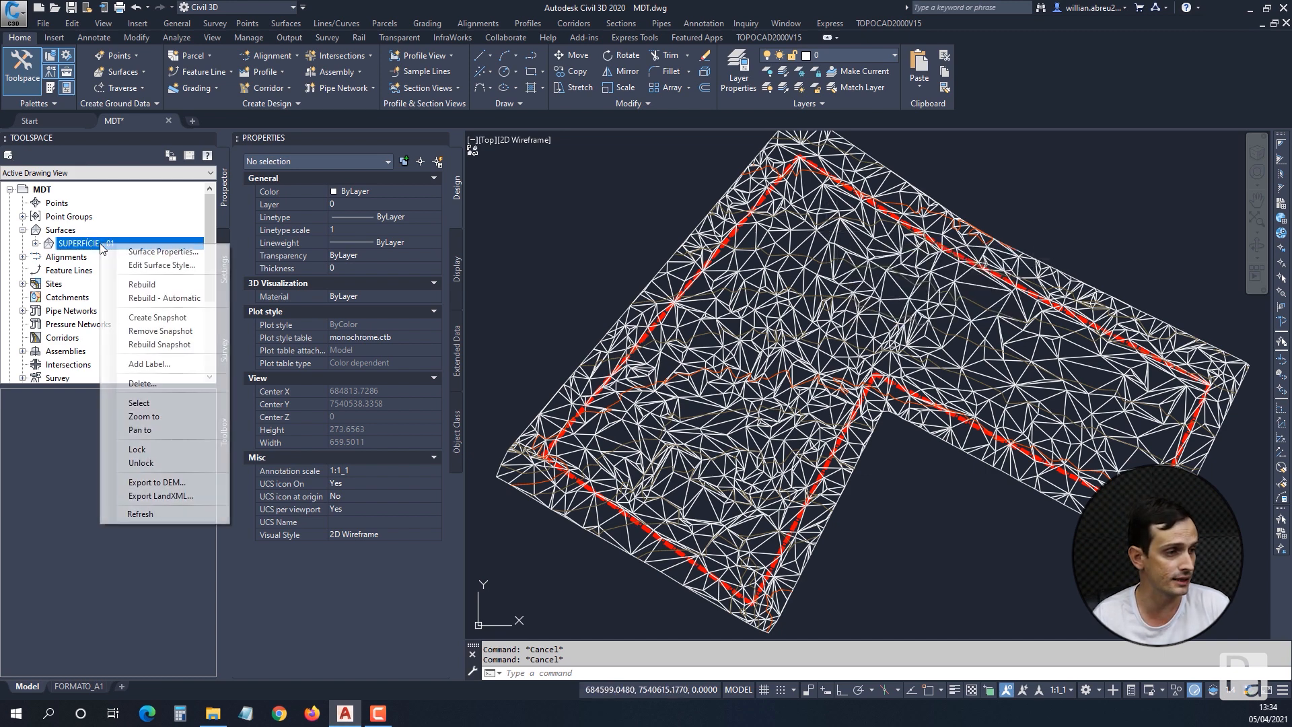
click(161, 264)
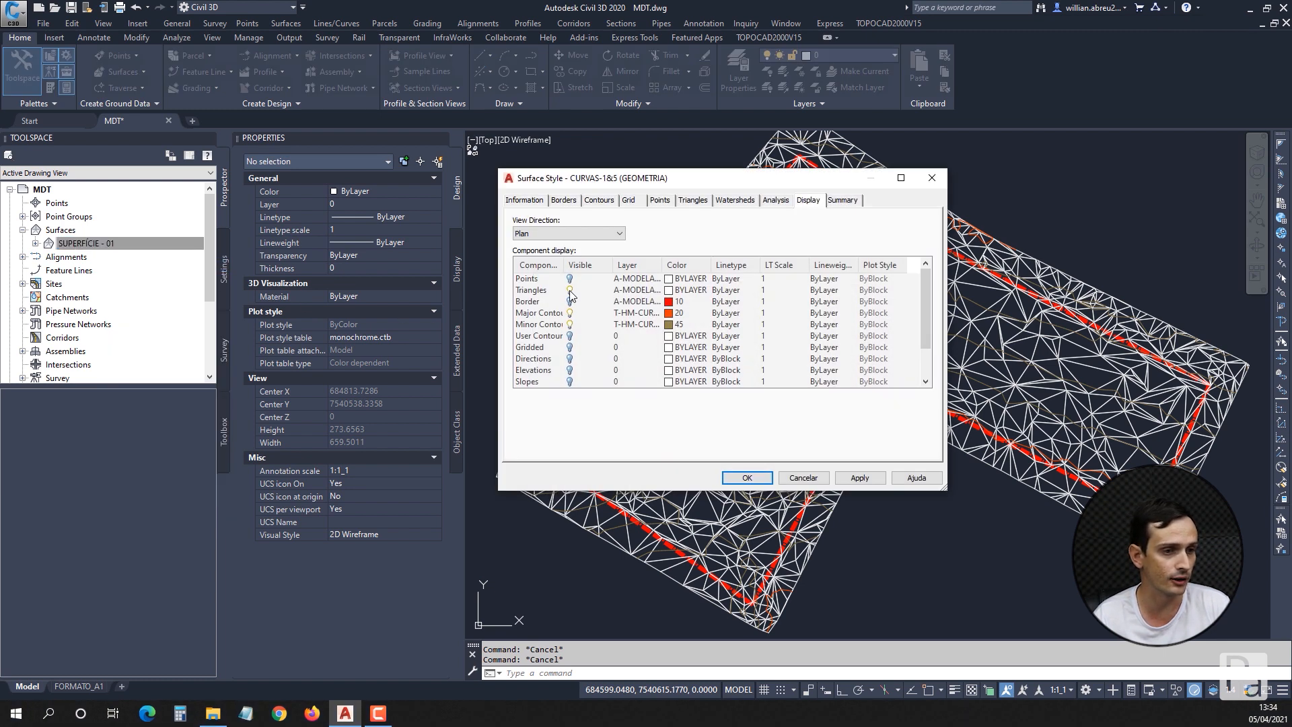
click(570, 291)
click(747, 477)
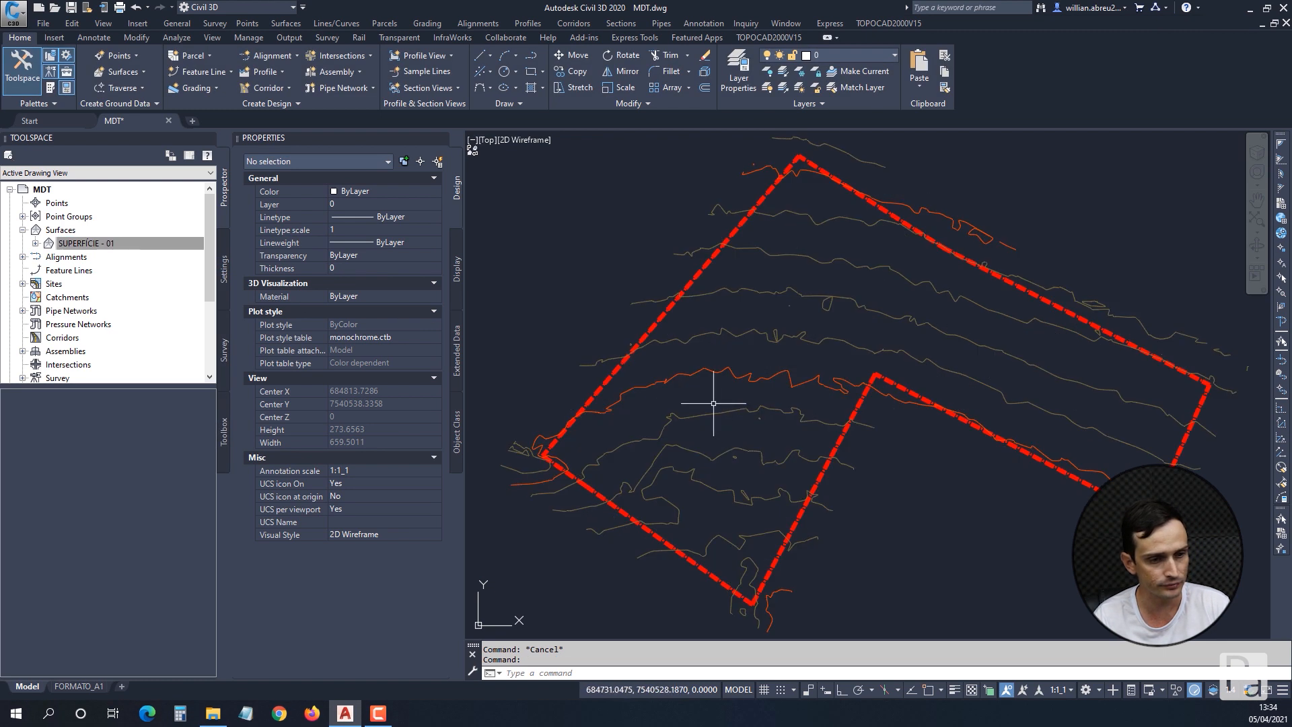
Start Simplify Surface on SUPERFÍCIE - 01 with the Point Removal method and the existing surface border as the region.
middle_drag(860, 335, 836, 326)
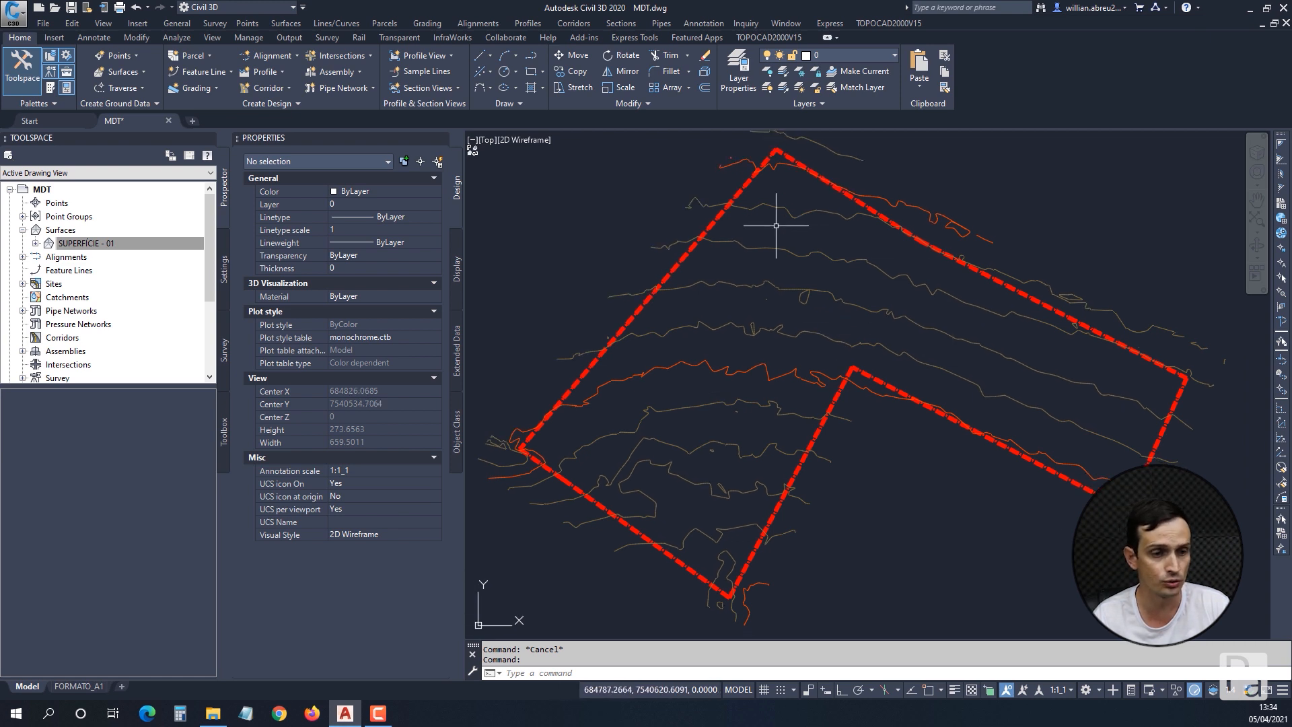
mouse_move(851, 339)
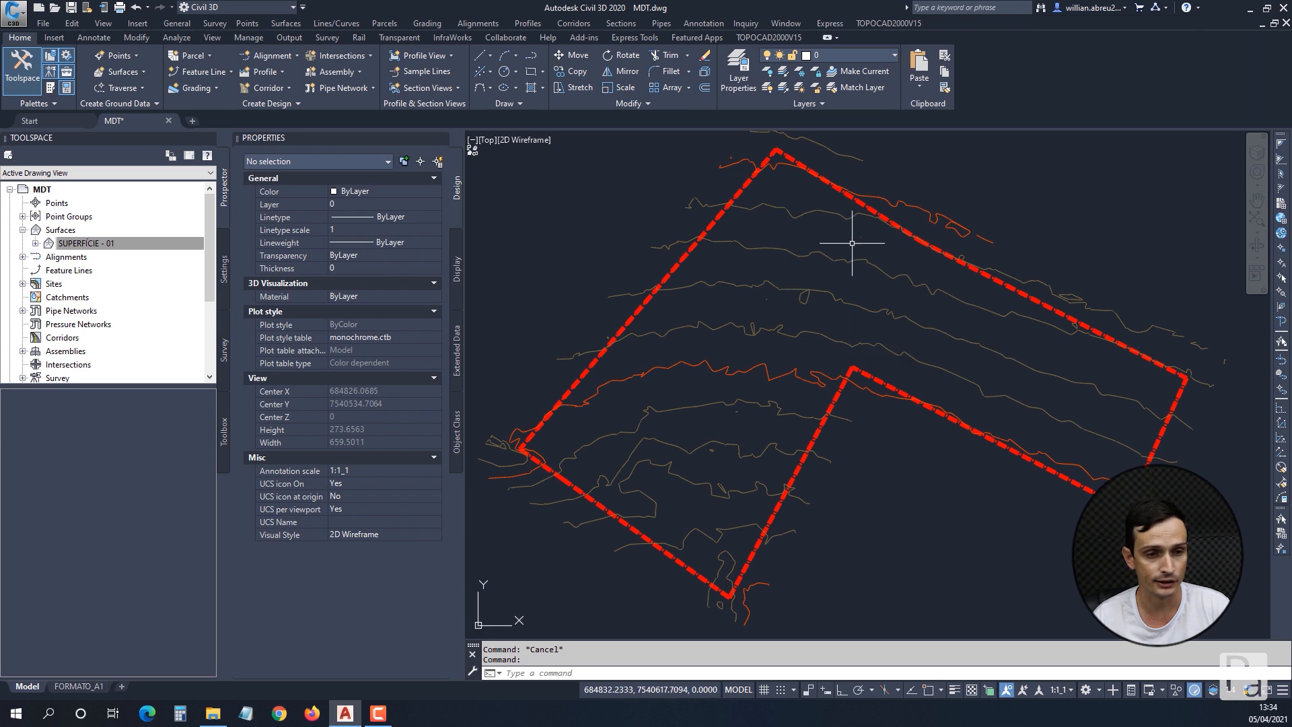
mouse_move(854, 273)
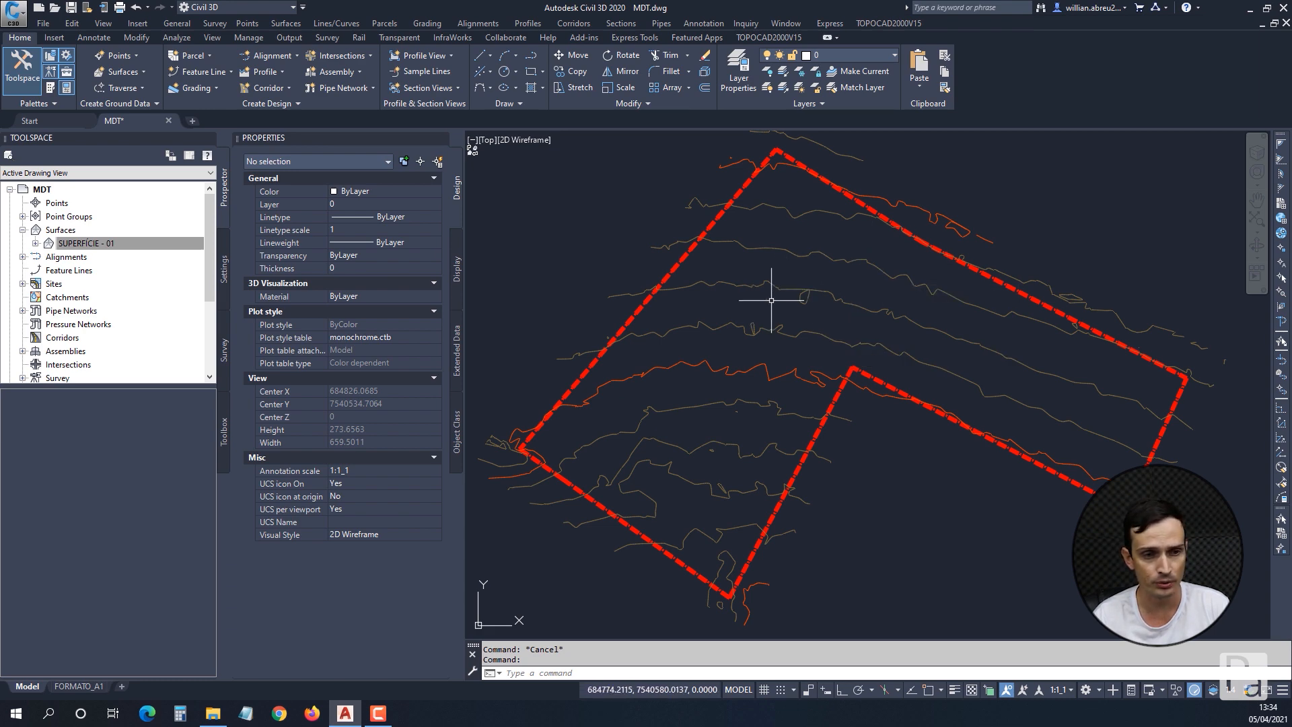
click(753, 281)
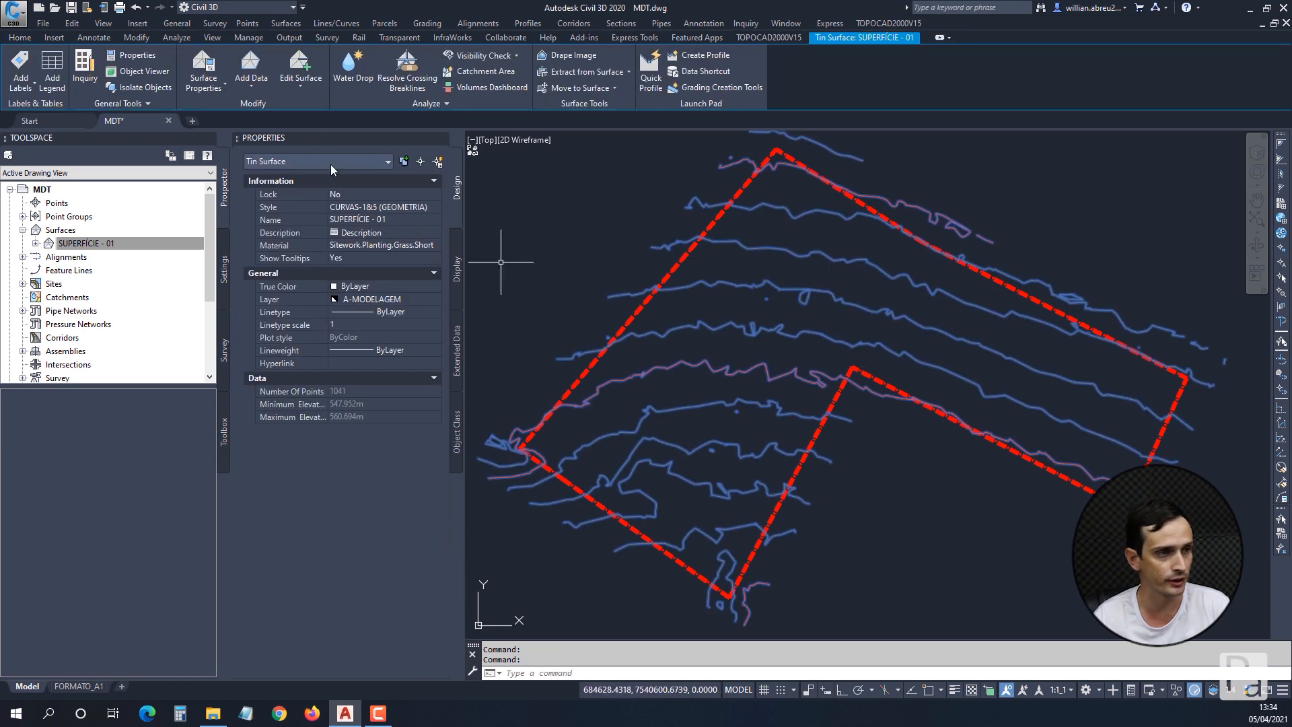
click(299, 88)
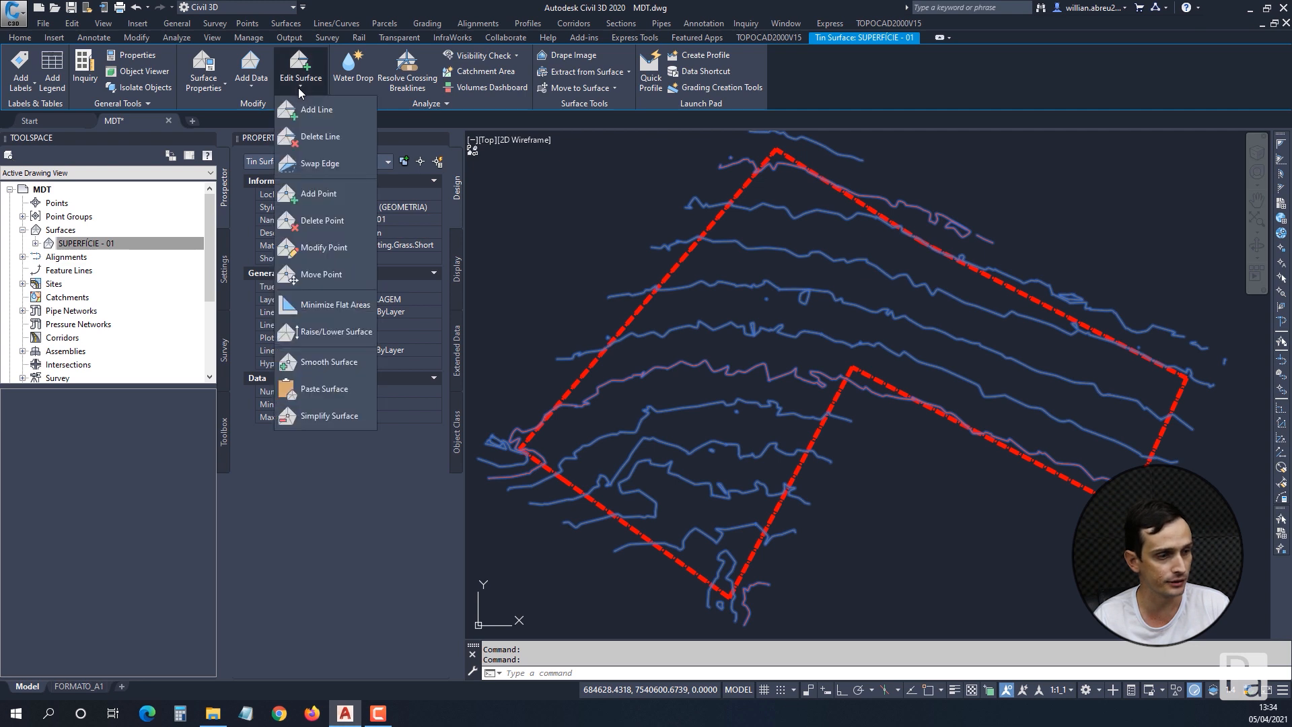
click(298, 417)
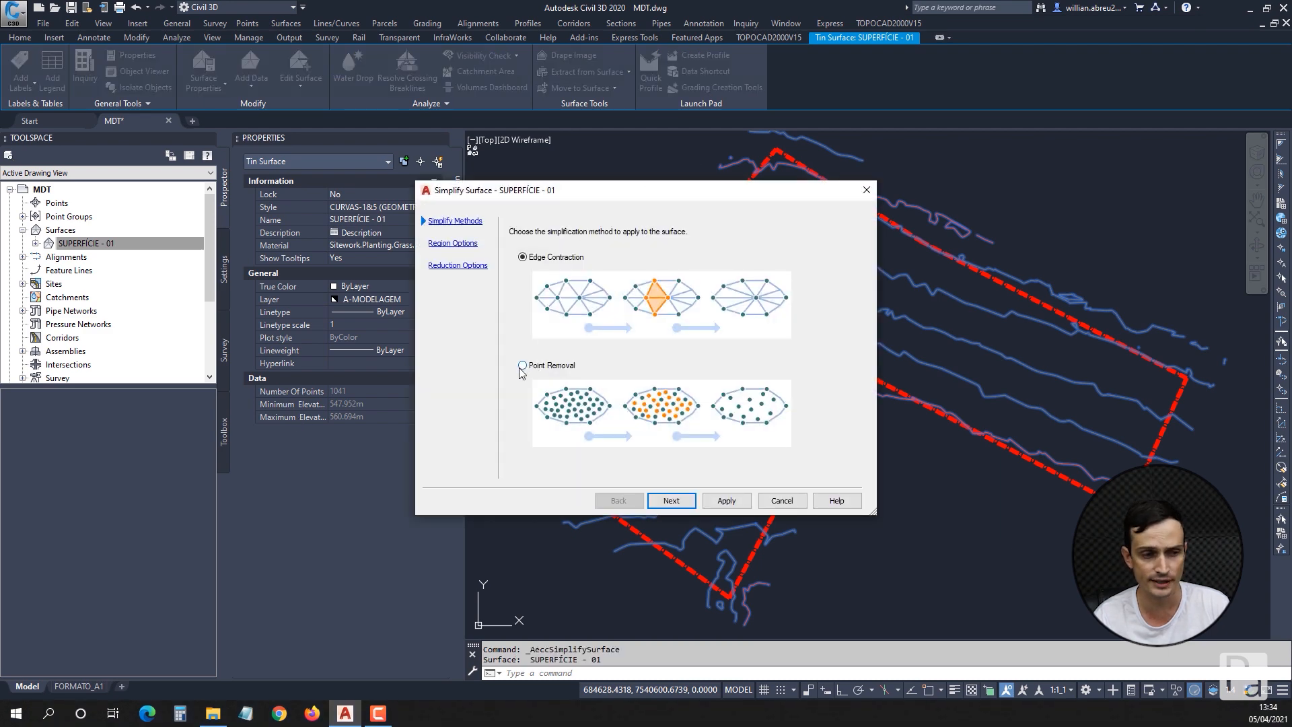
click(526, 368)
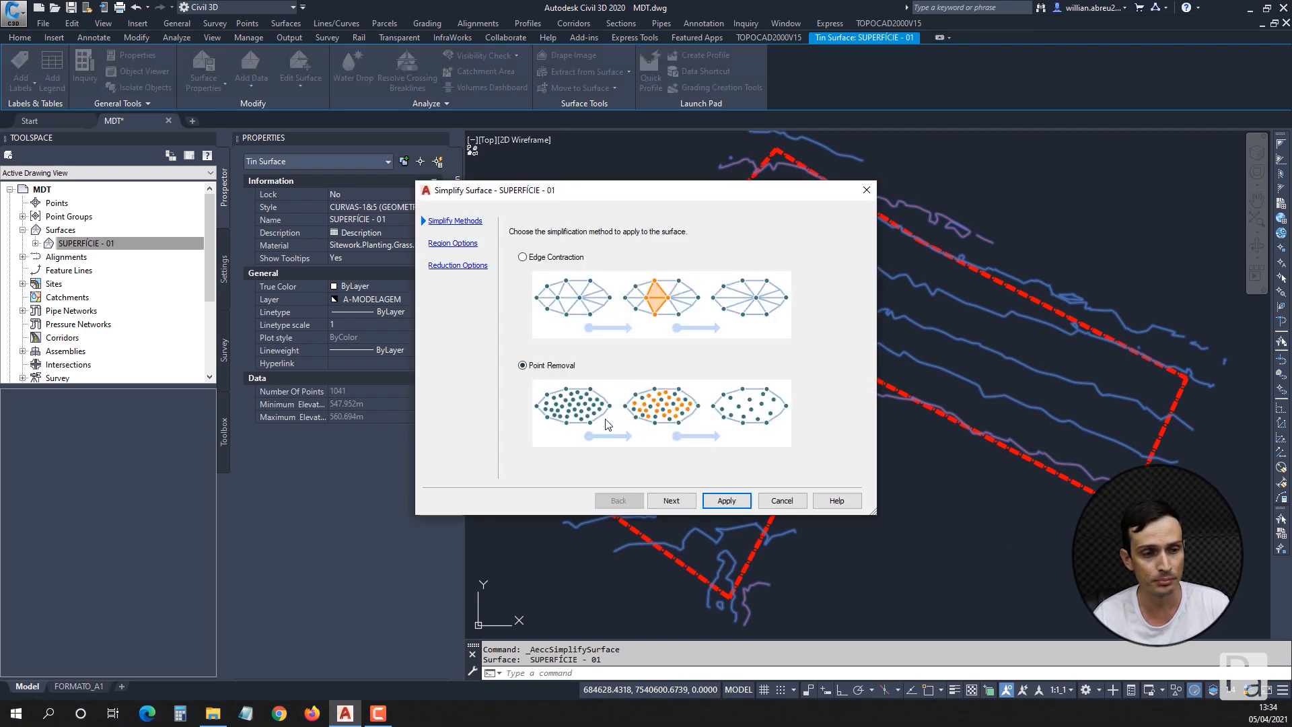
click(670, 504)
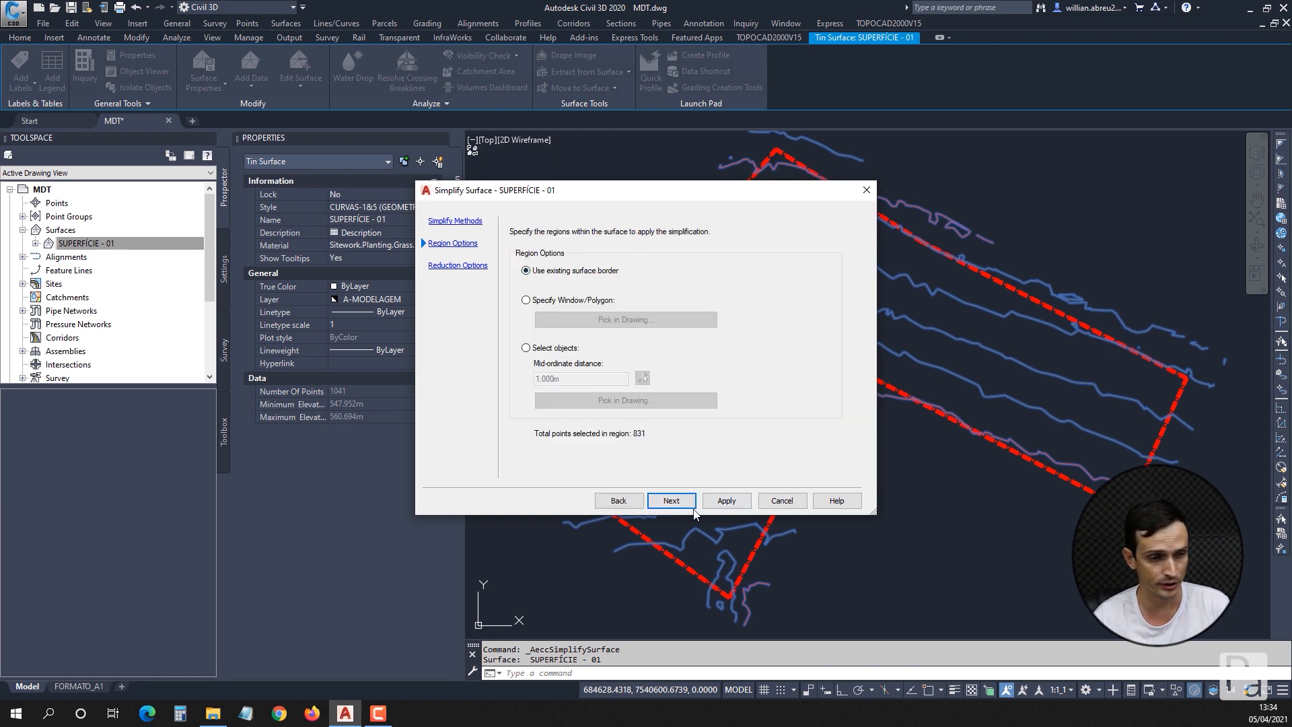
click(667, 506)
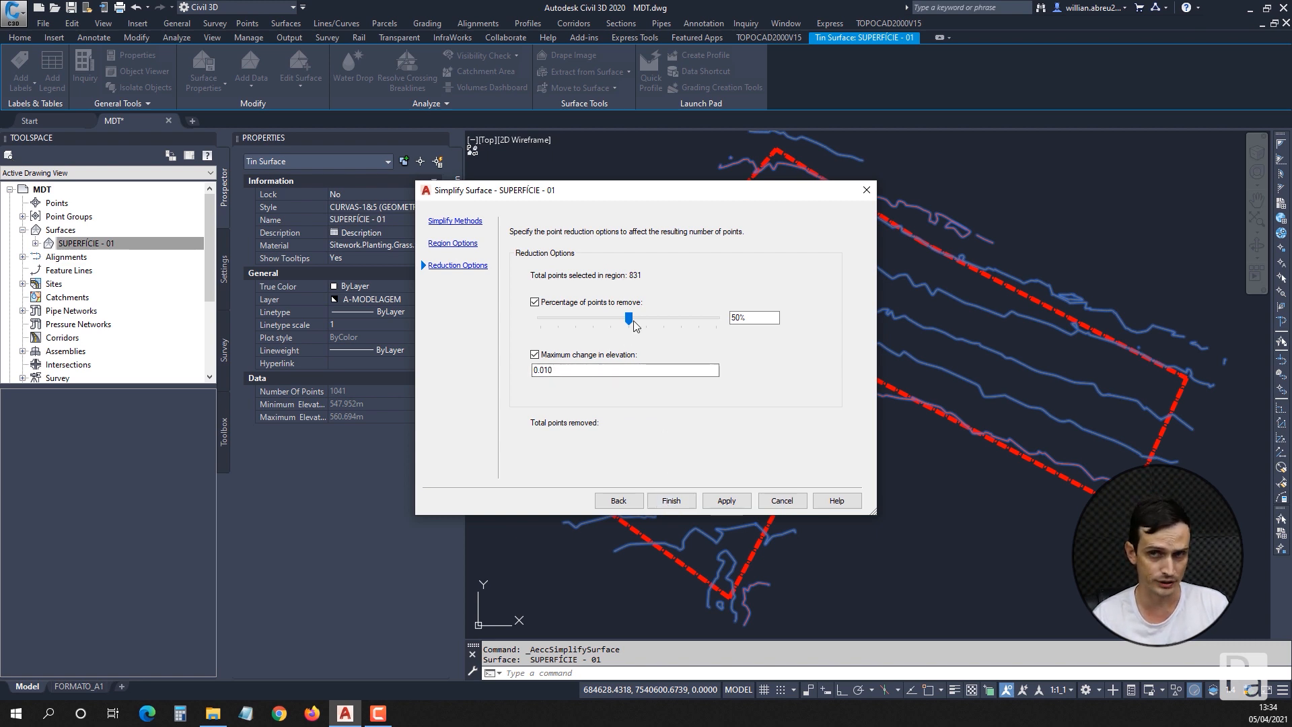
Set the percentage of points to remove to 70%, apply the point removal, finish and deselect the surface.
drag(631, 320, 694, 327)
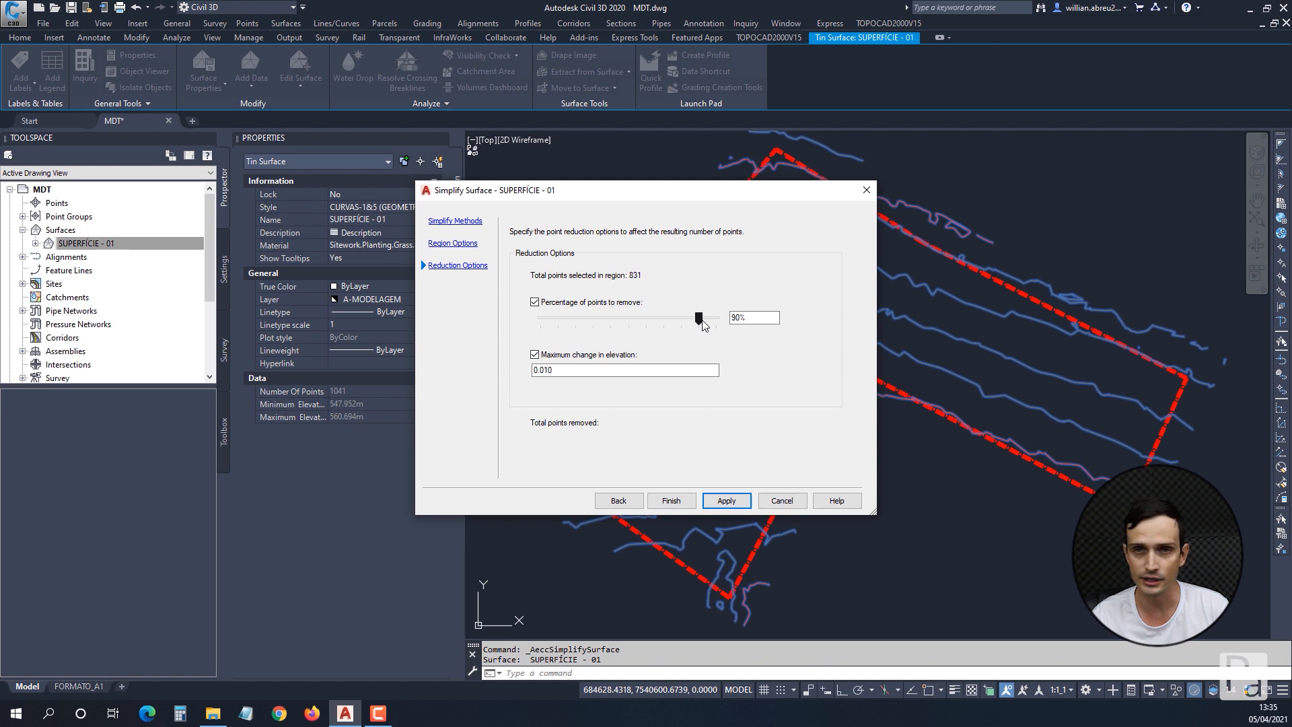
drag(703, 325, 662, 317)
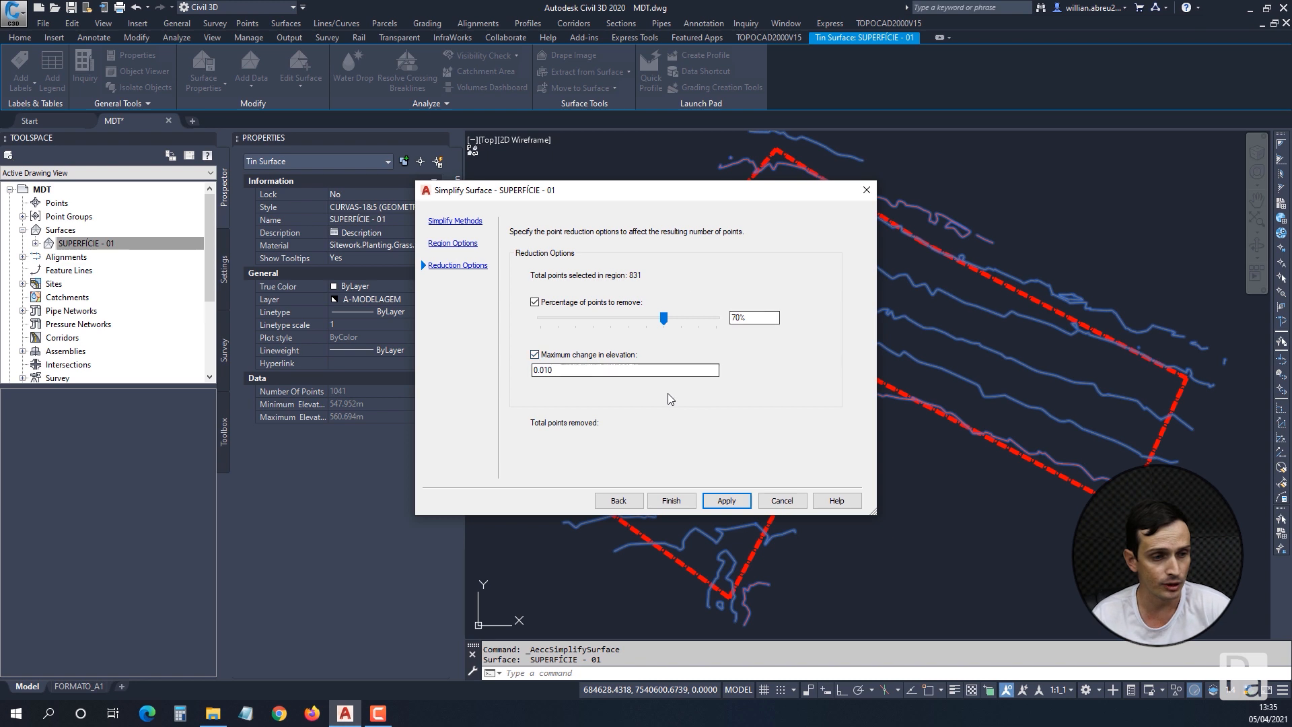
click(727, 508)
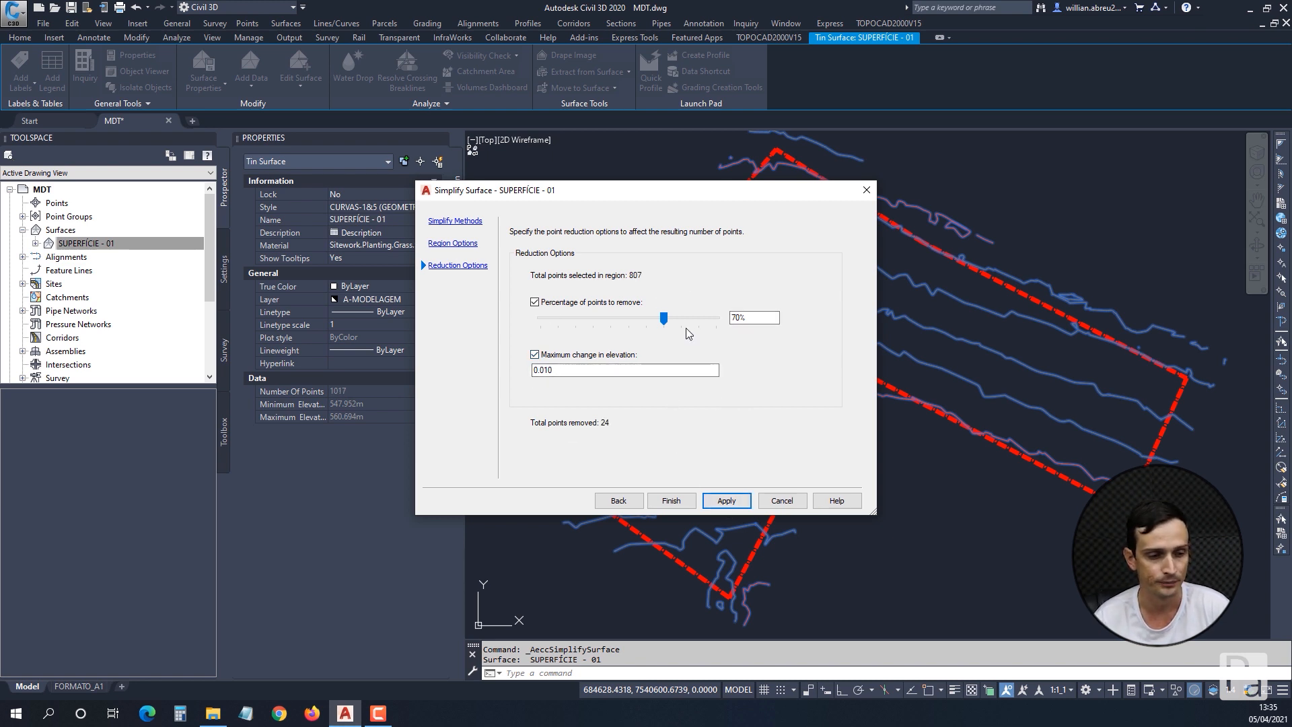
click(671, 501)
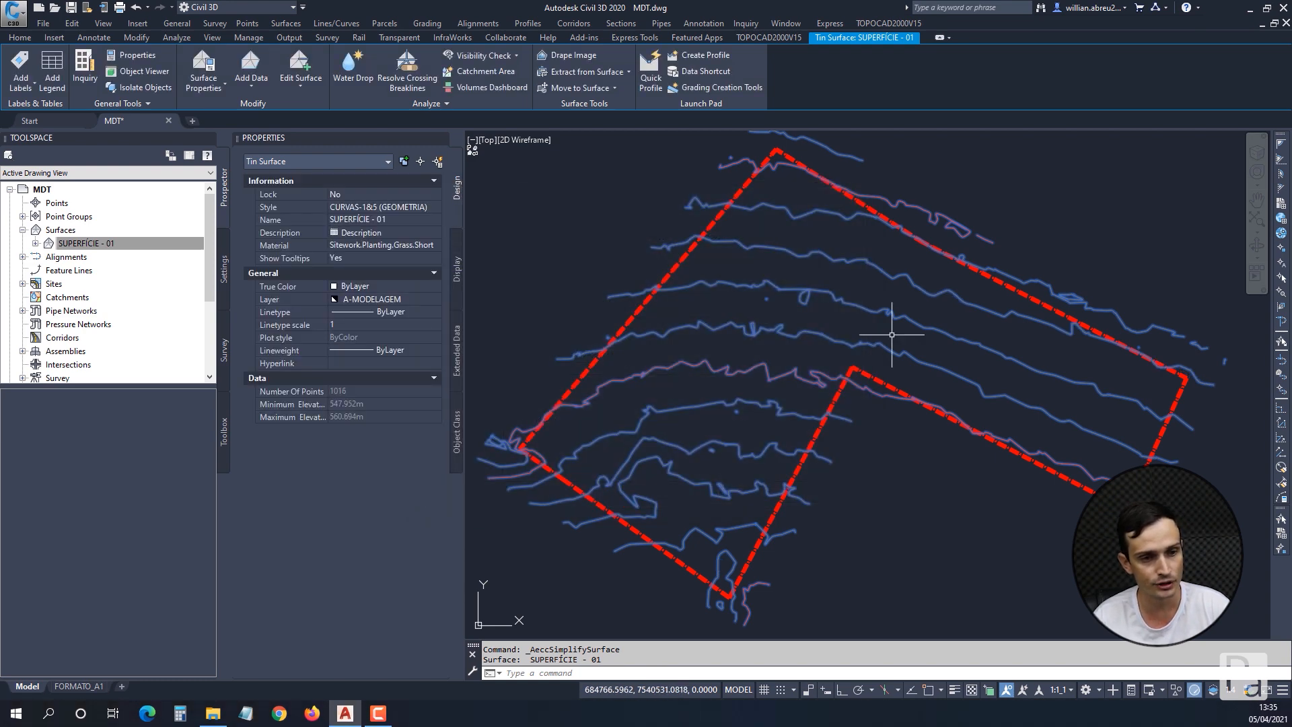
key(Escape)
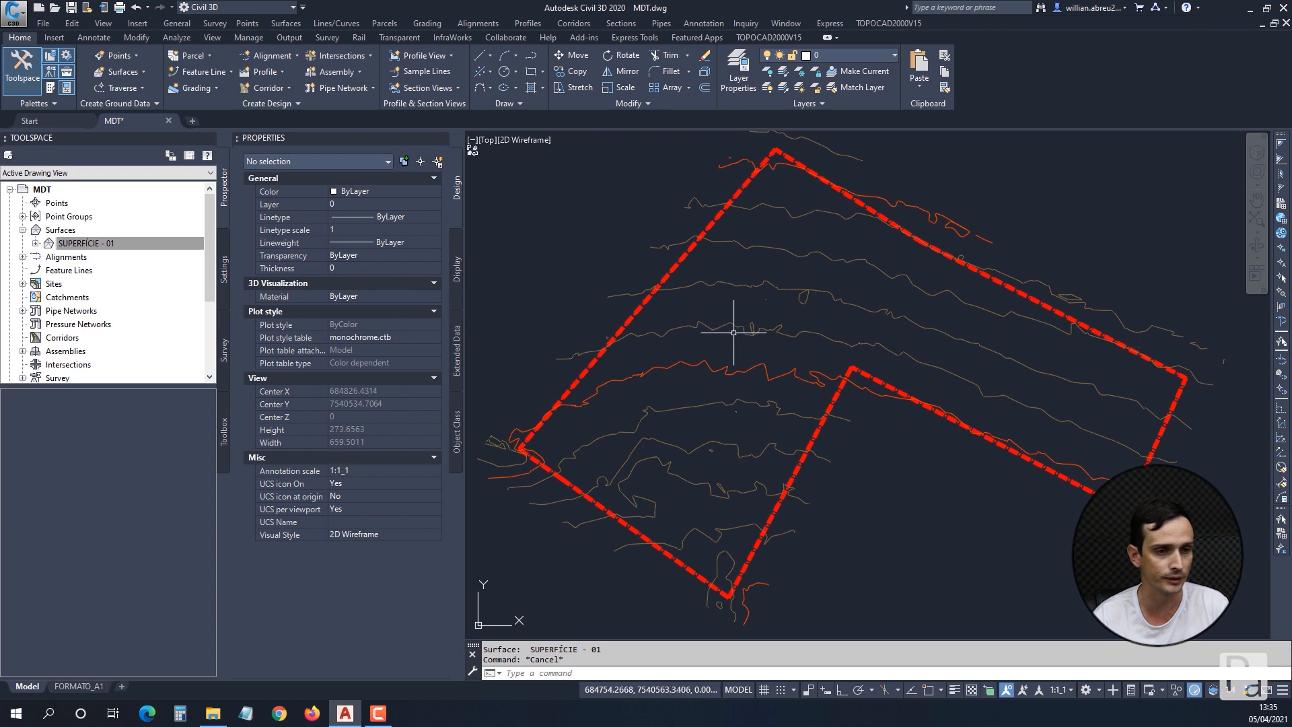
Simplify SUPERFÍCIE - 01 once more, choosing Point Removal within the existing surface border and proceeding to the reduction options.
click(732, 329)
click(719, 312)
click(302, 87)
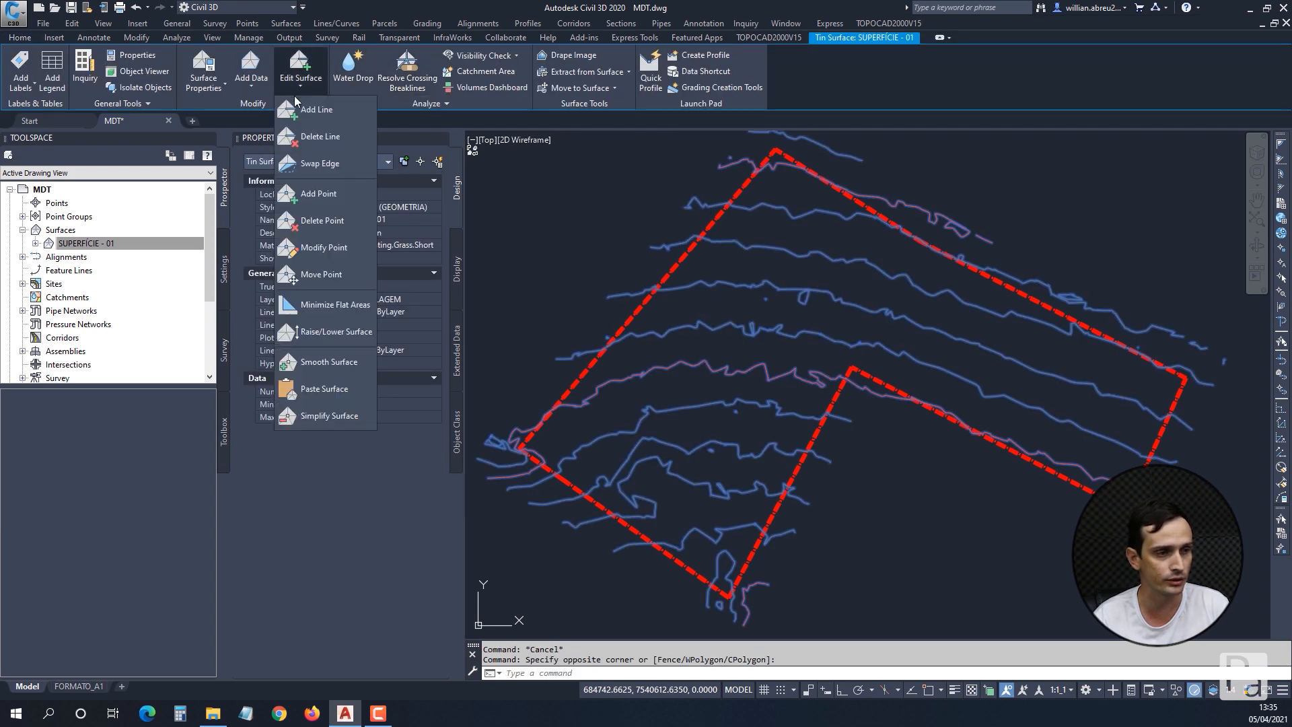
click(330, 415)
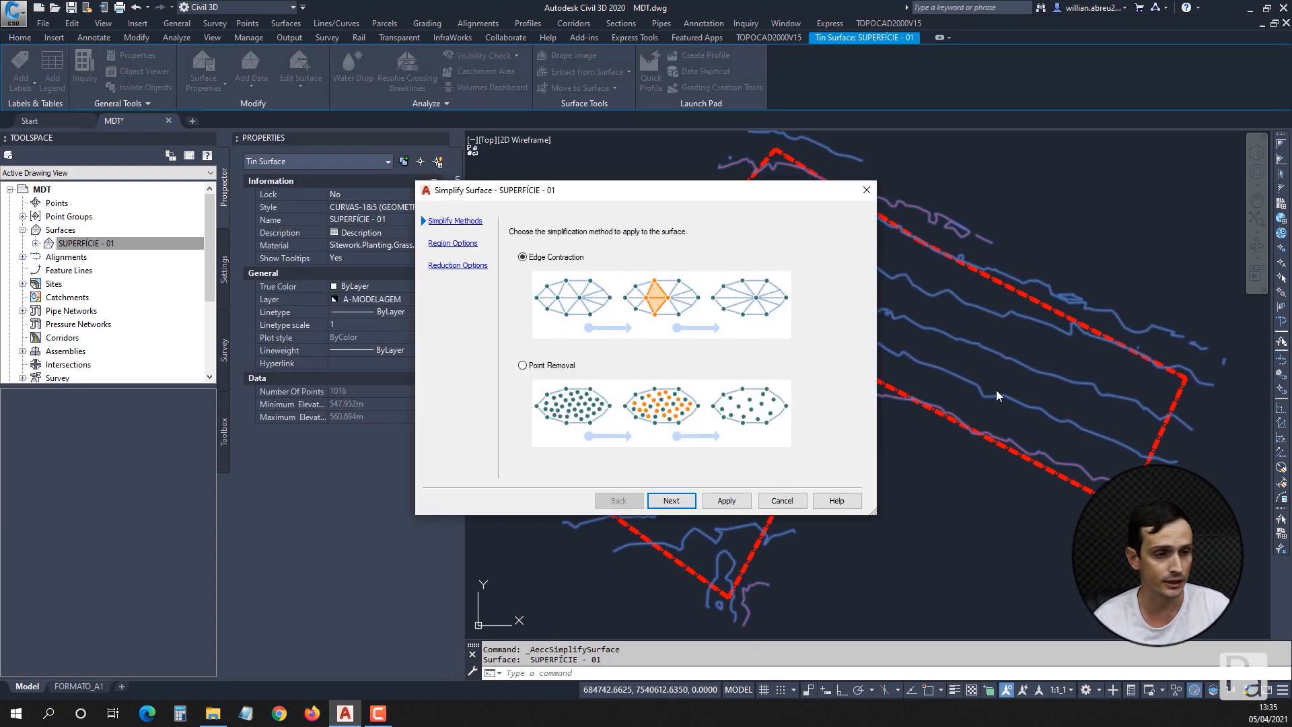
click(522, 366)
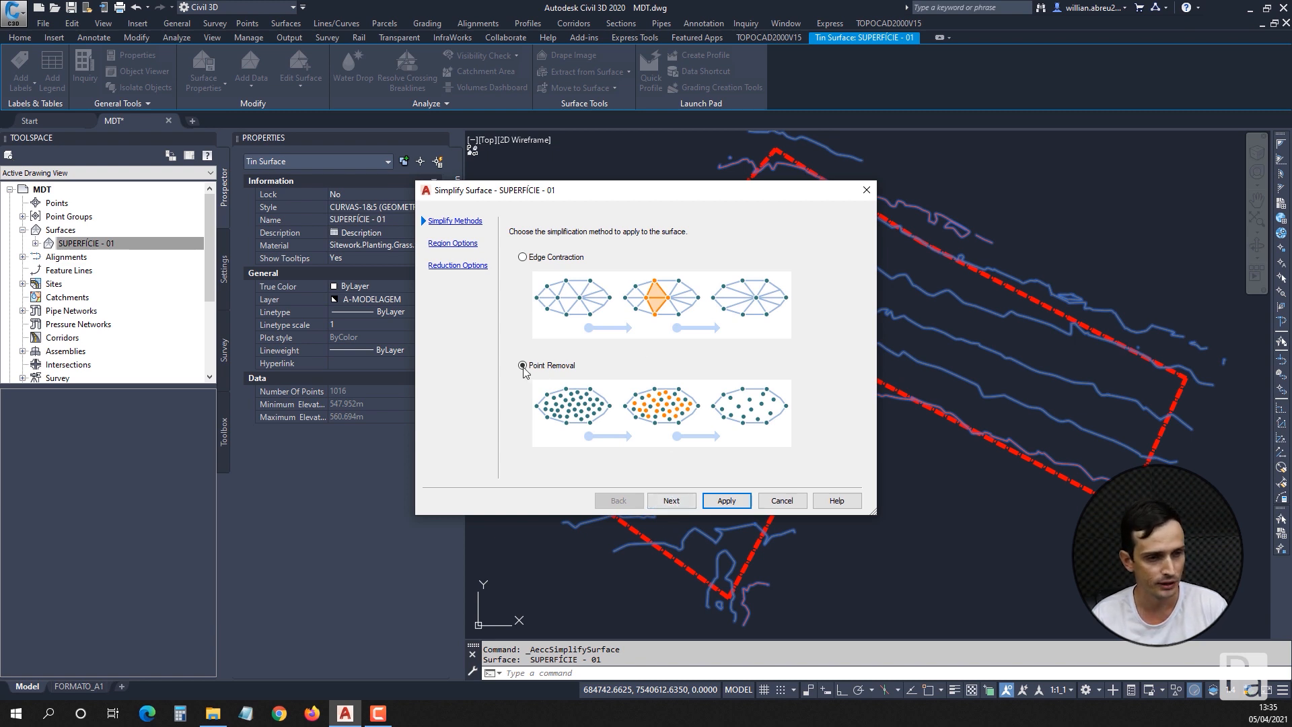
click(674, 498)
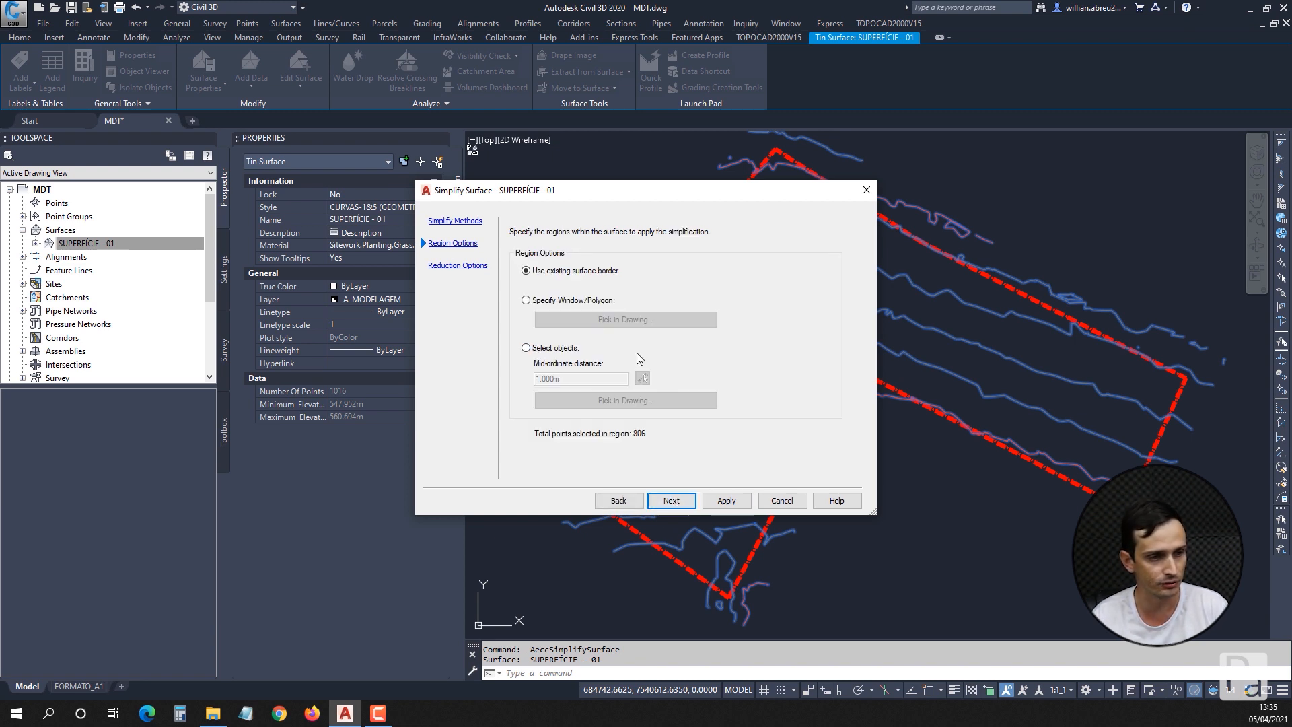
click(681, 501)
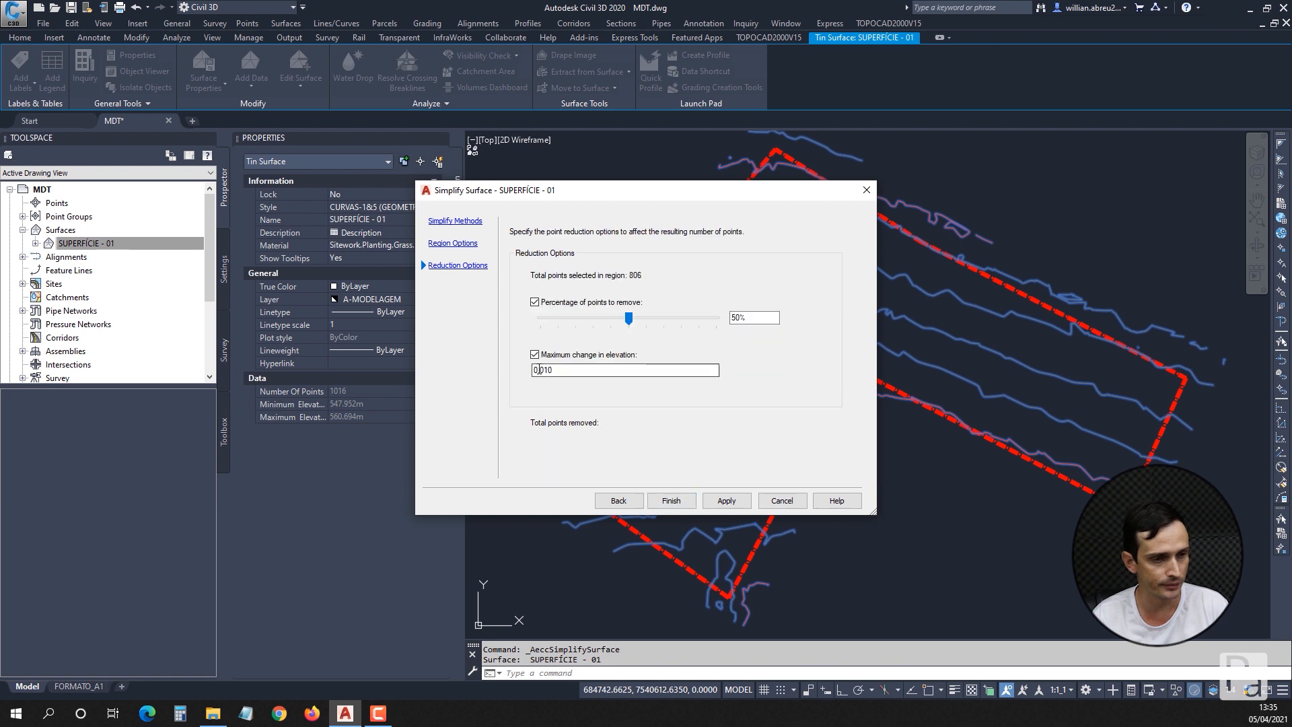
Set the points to remove to 80% and the maximum change in elevation to 0.10, apply the simplification and finish.
click(697, 319)
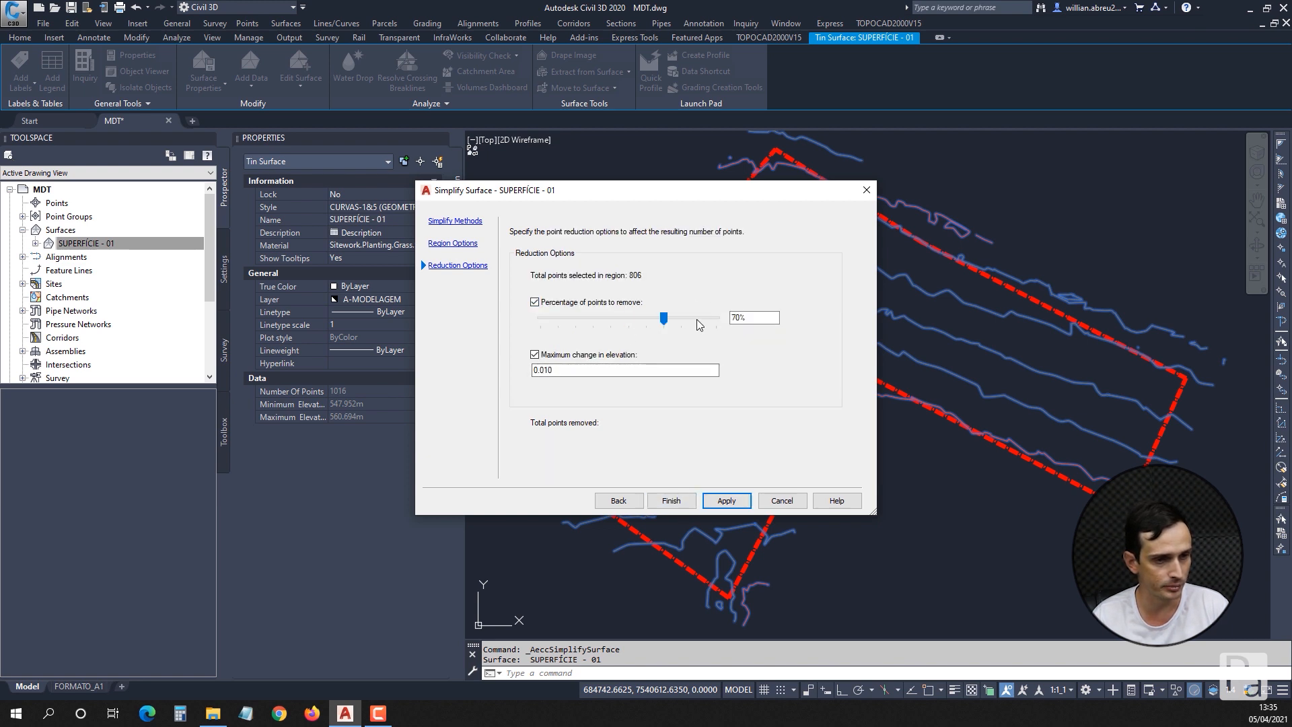
click(678, 315)
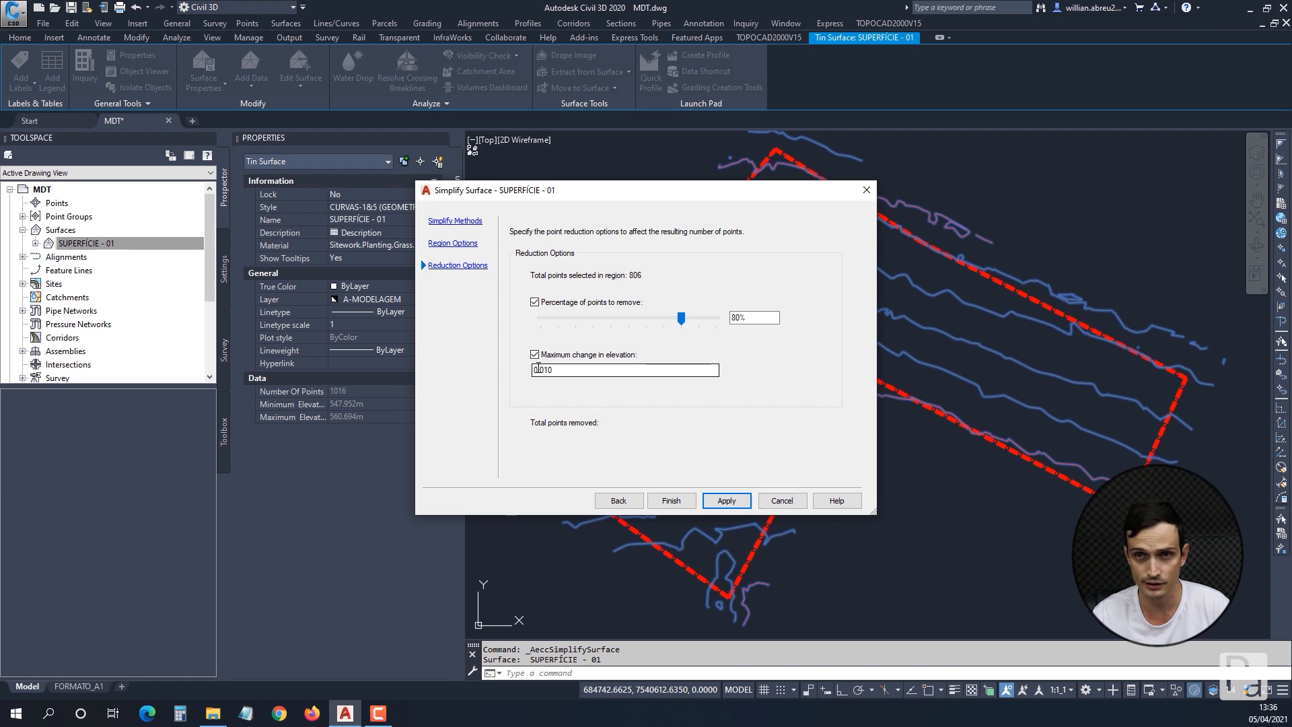
drag(540, 369, 584, 372)
text(10)
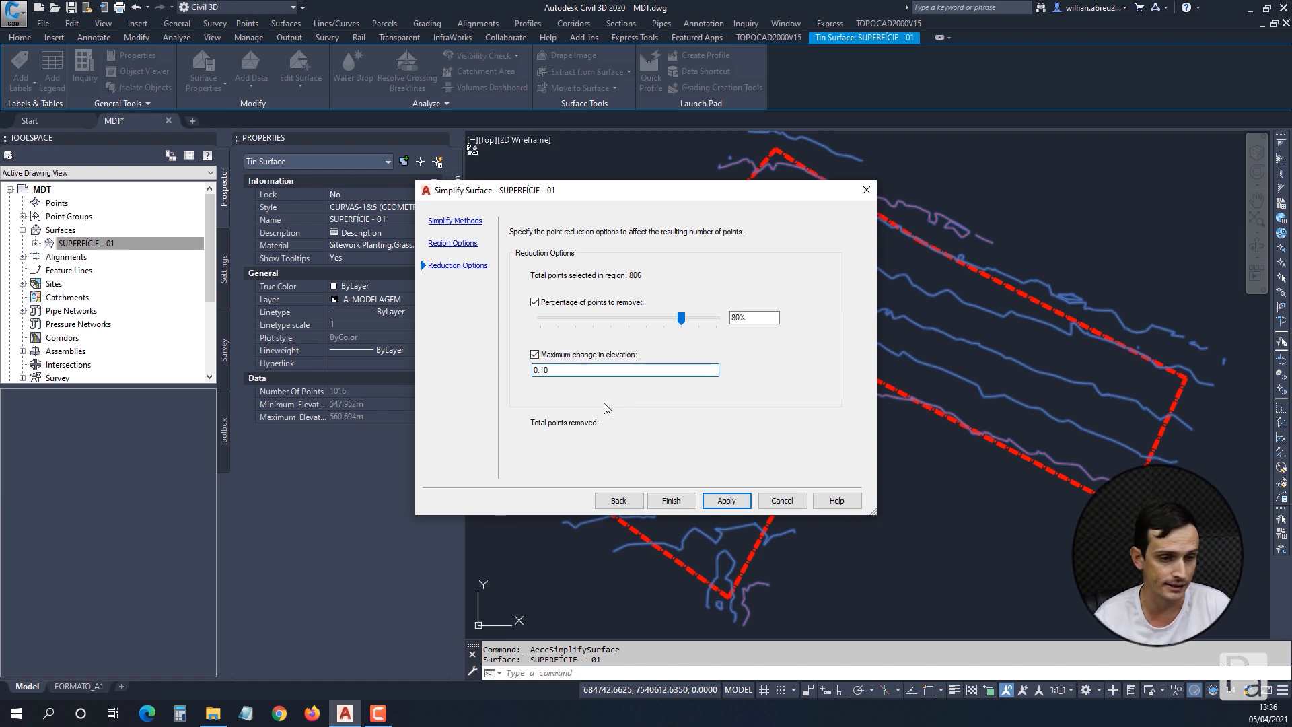
click(721, 504)
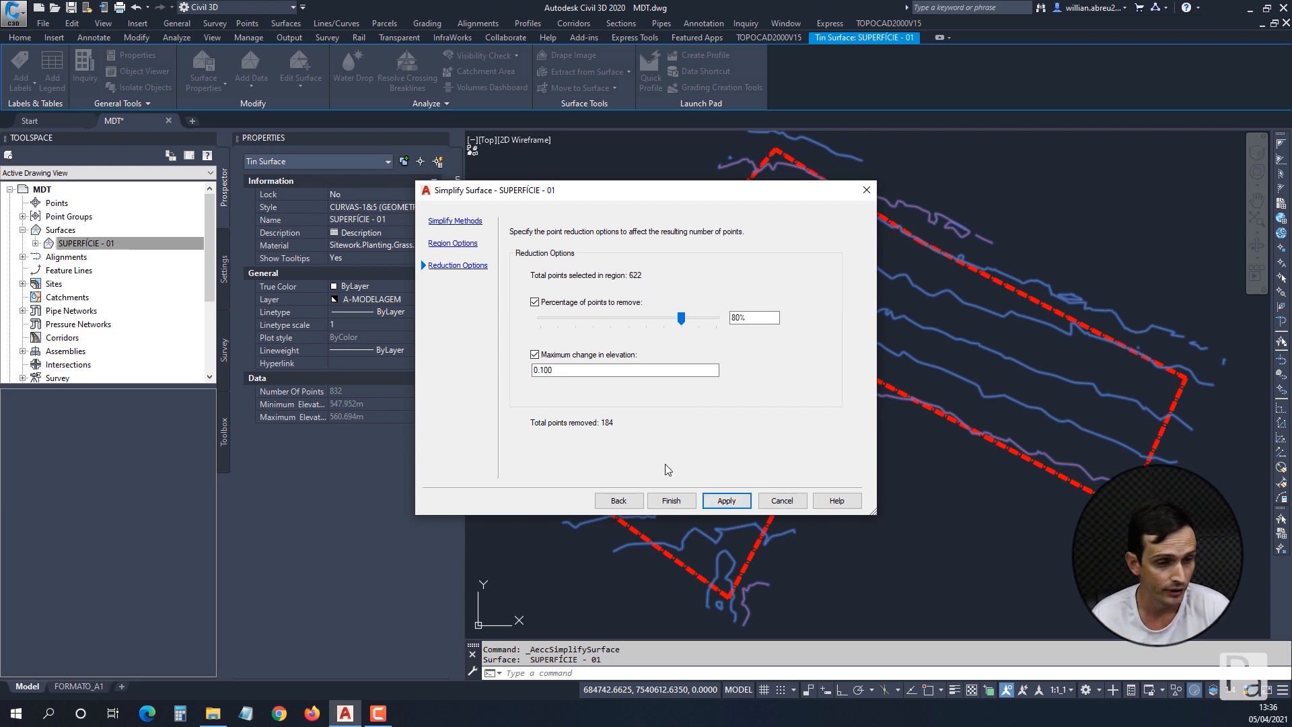
click(726, 502)
click(669, 501)
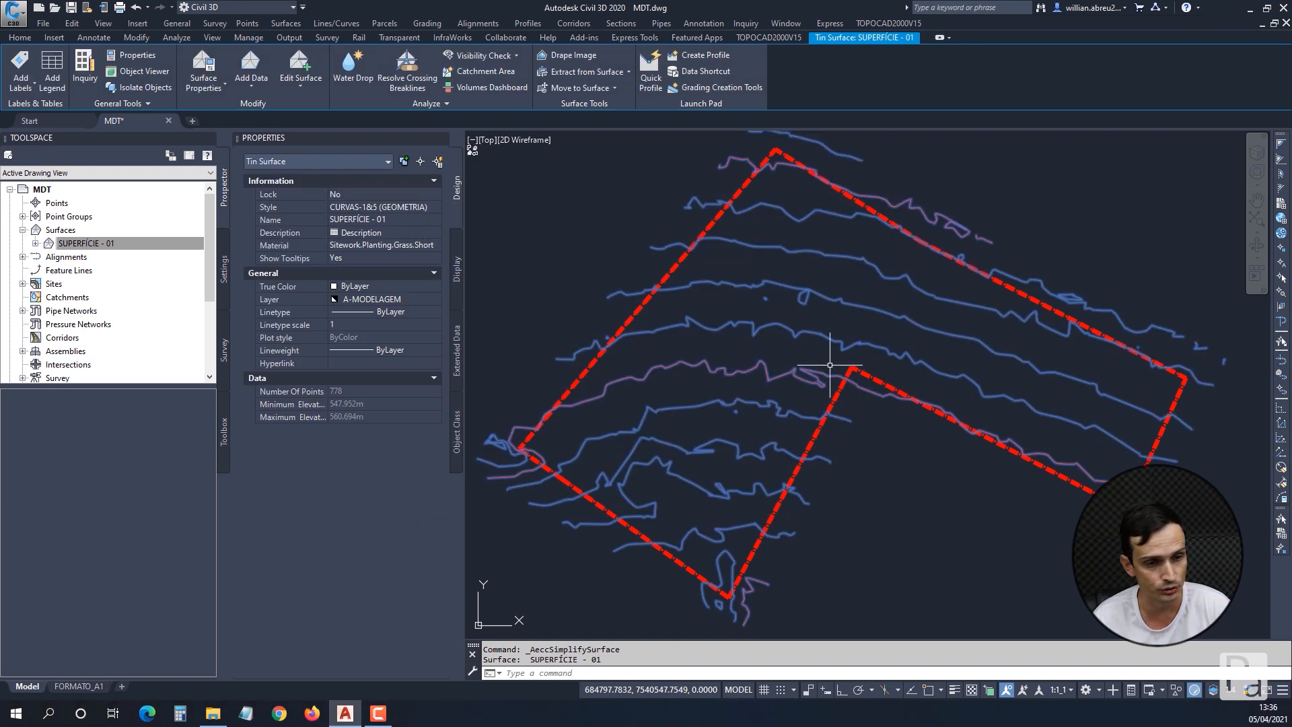
key(Escape)
key(Escape)
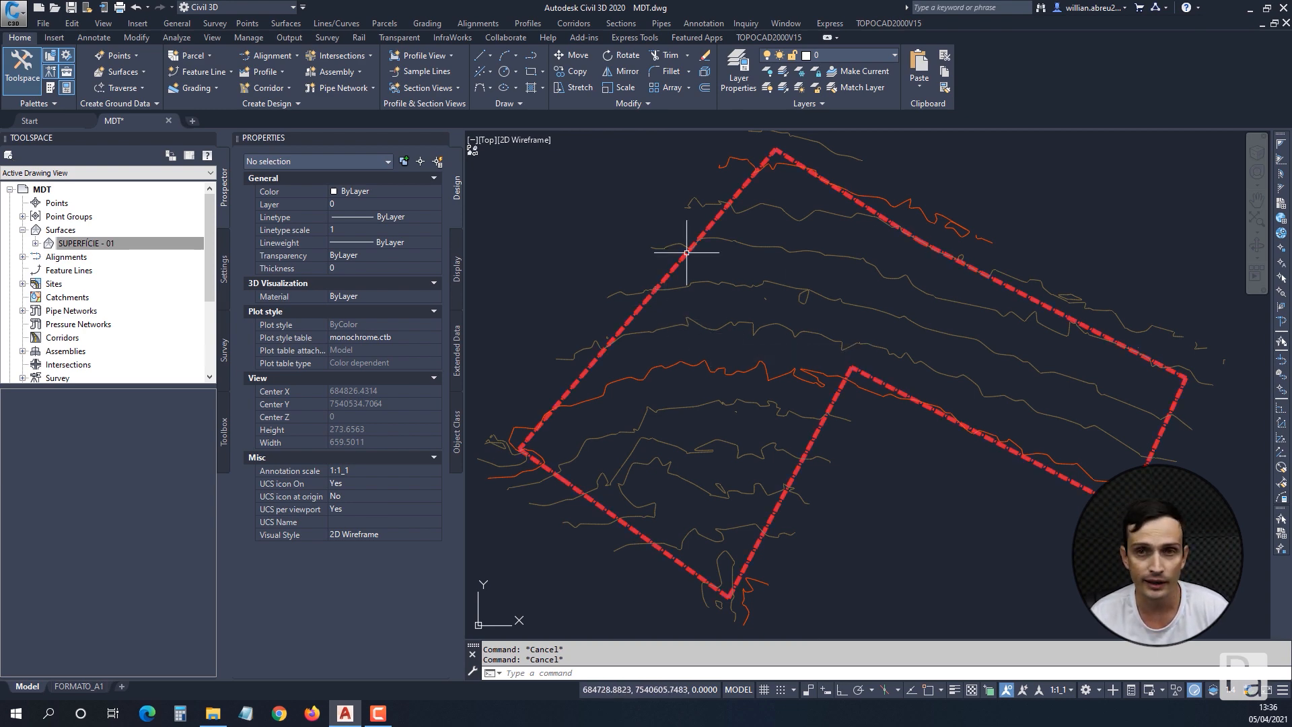
Start Smooth Surface on SUPERFÍCIE - 01 with natural neighbor interpolation and grid-based output, choosing the whole surface as the output region.
click(775, 245)
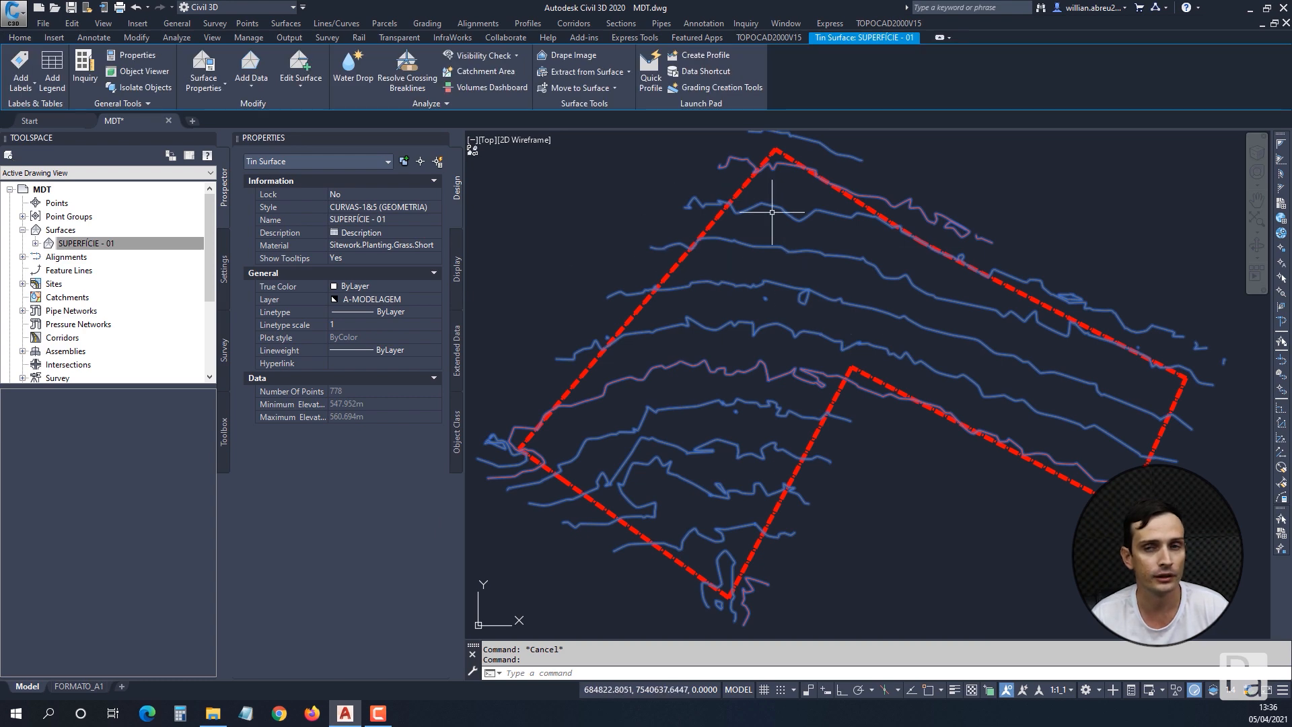
click(299, 86)
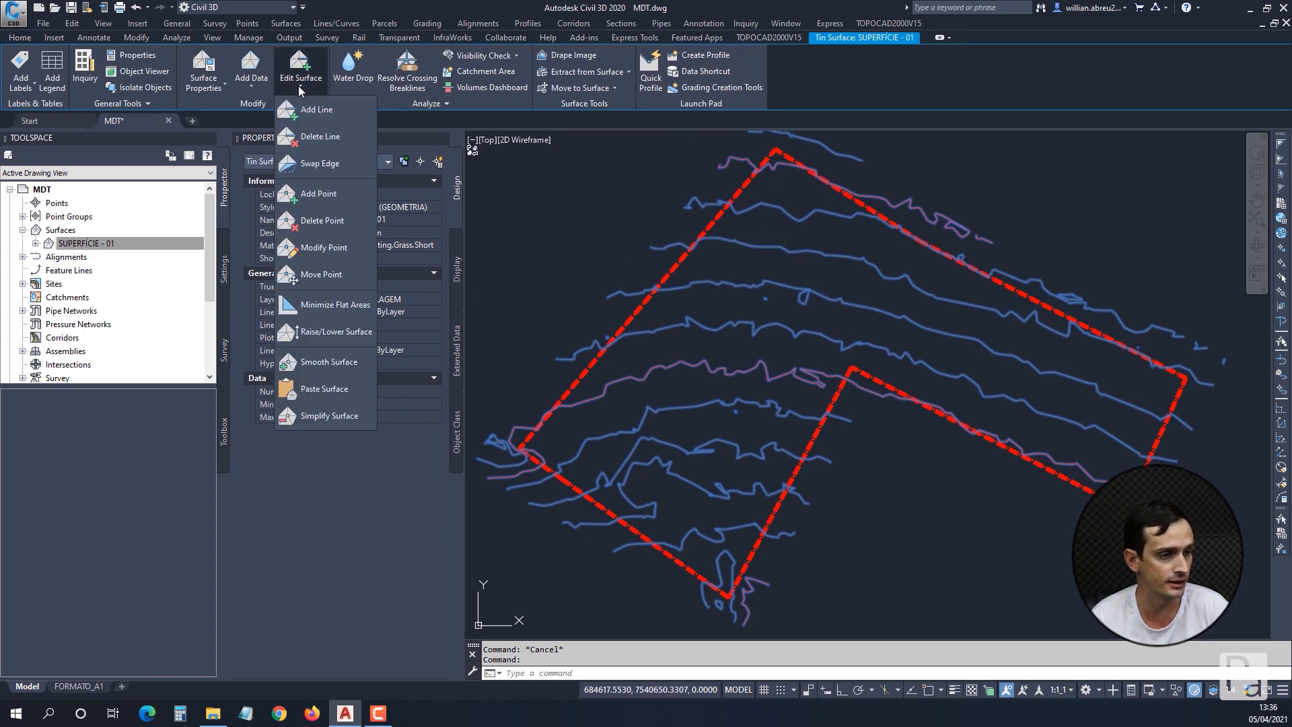
click(331, 366)
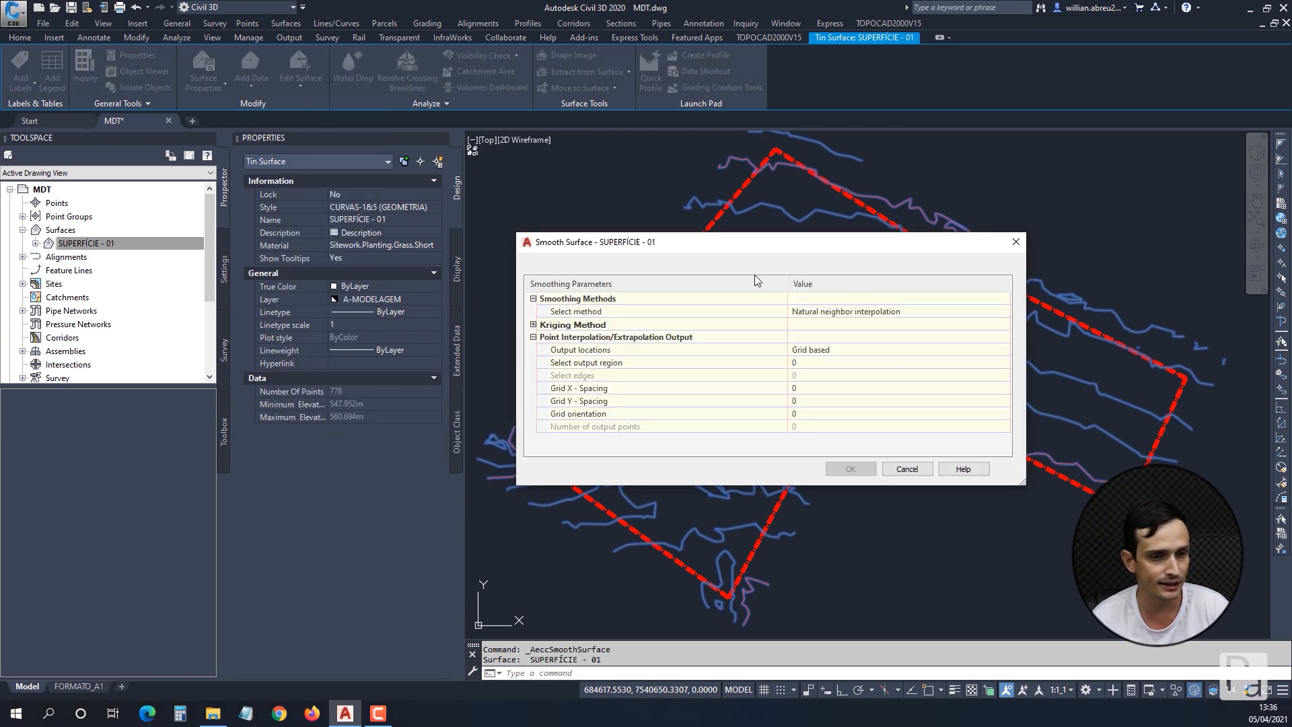
click(577, 311)
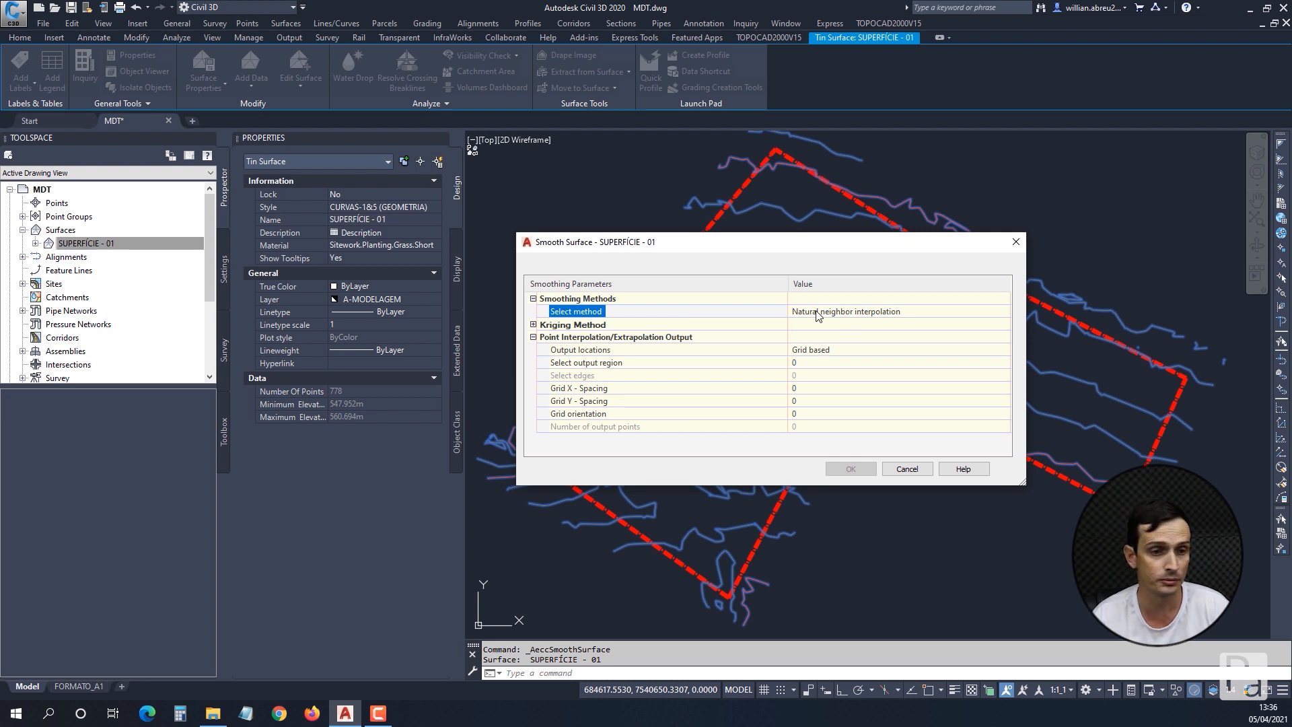
click(684, 350)
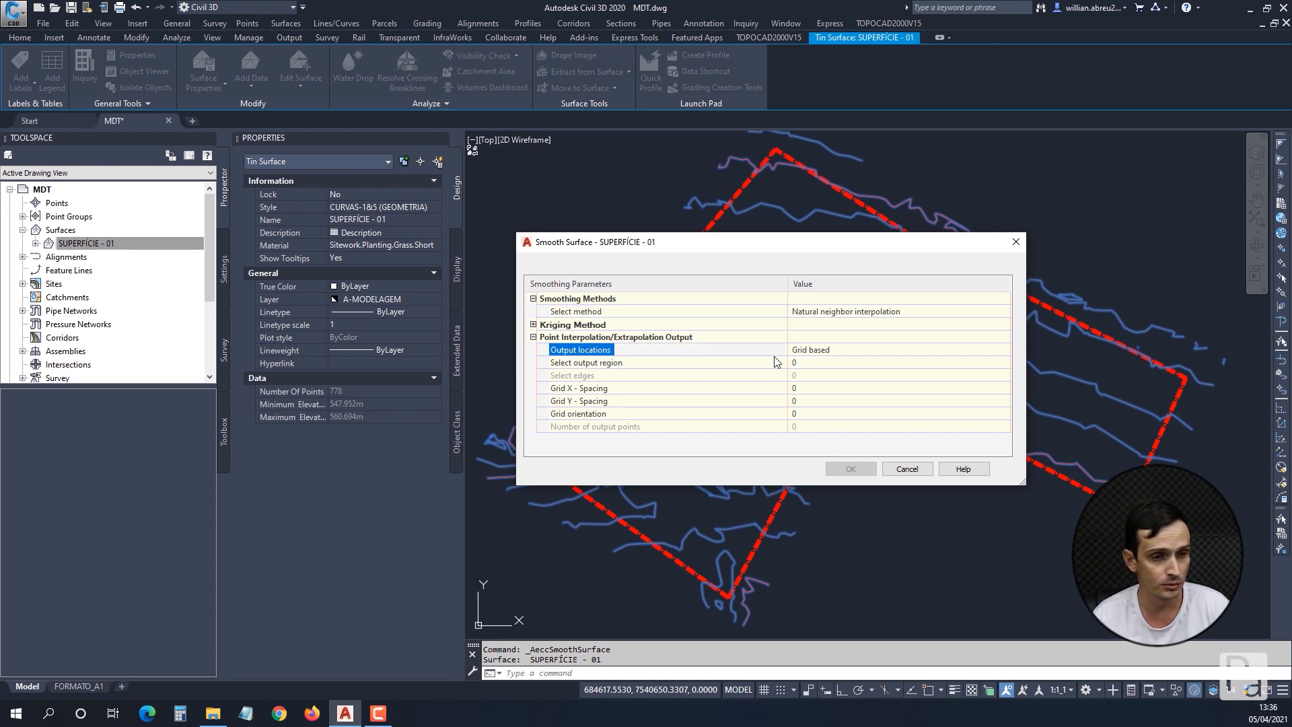
click(775, 362)
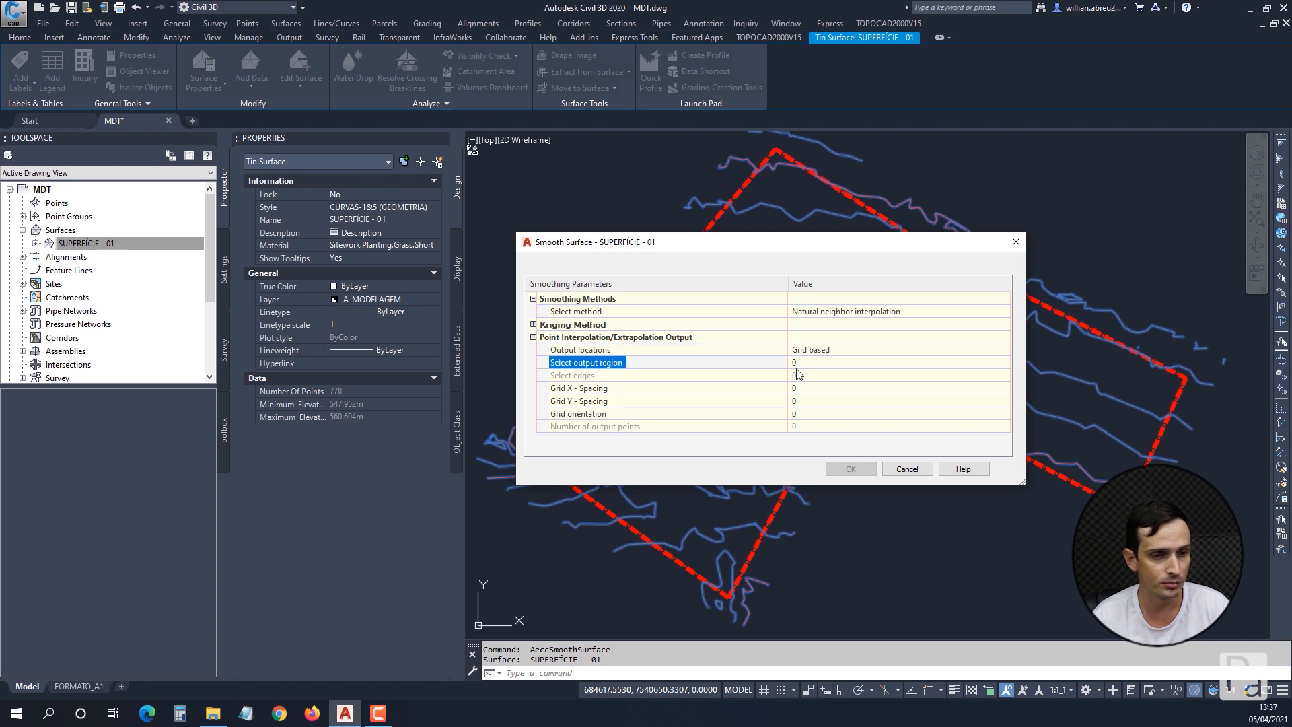
click(792, 363)
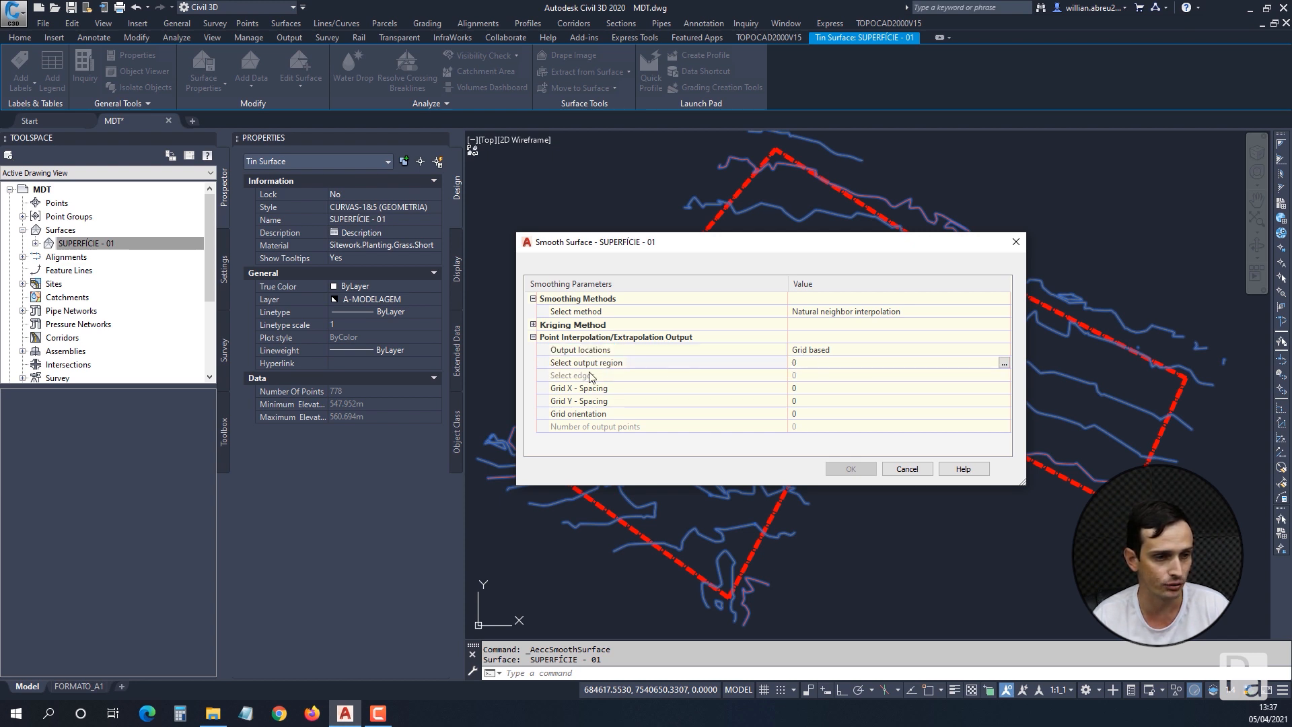
click(1003, 362)
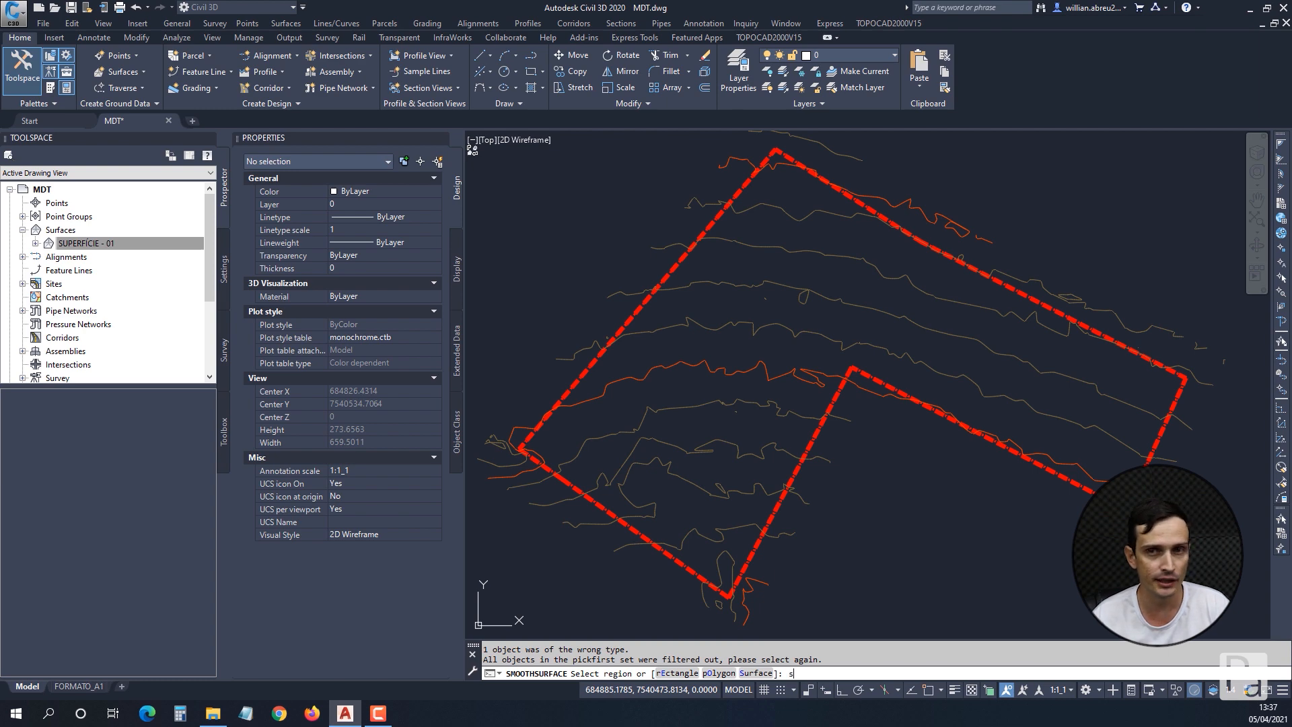
text(s)
key(Return)
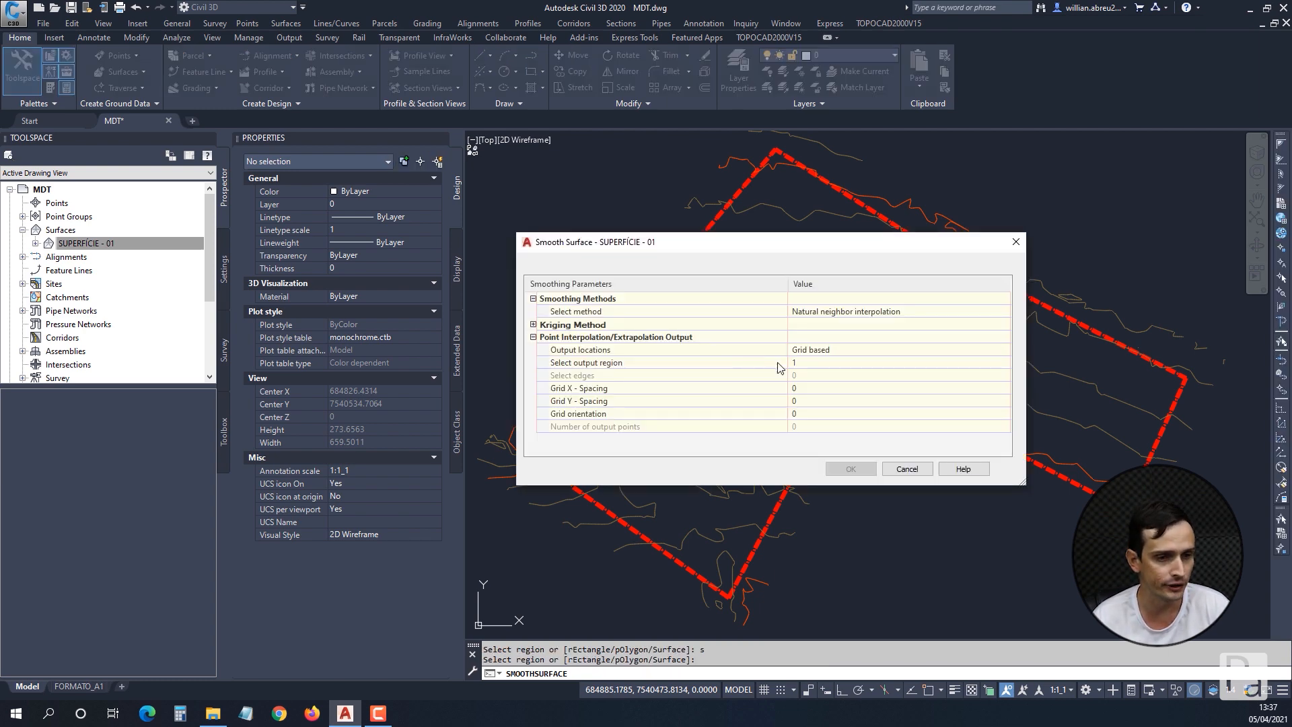
Set the smoothing grid's X and Y spacing to 50, run the smoothing and deselect the surface.
click(774, 366)
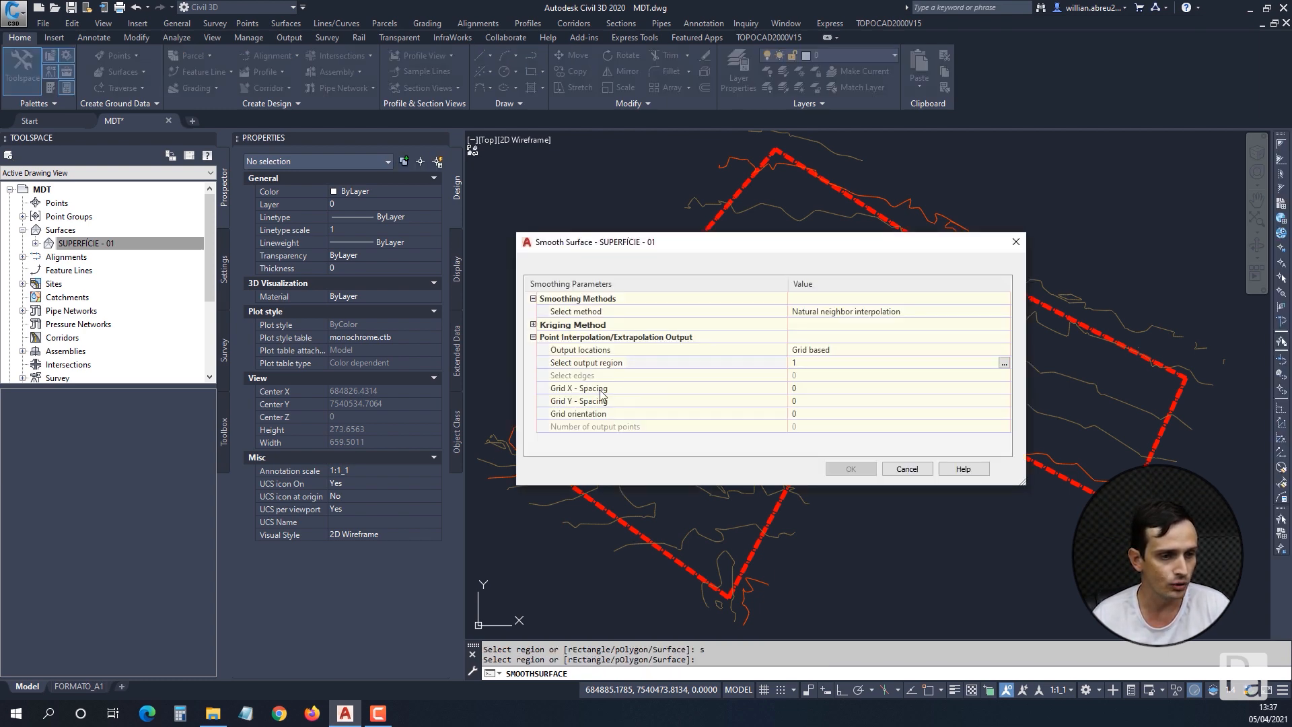
click(571, 389)
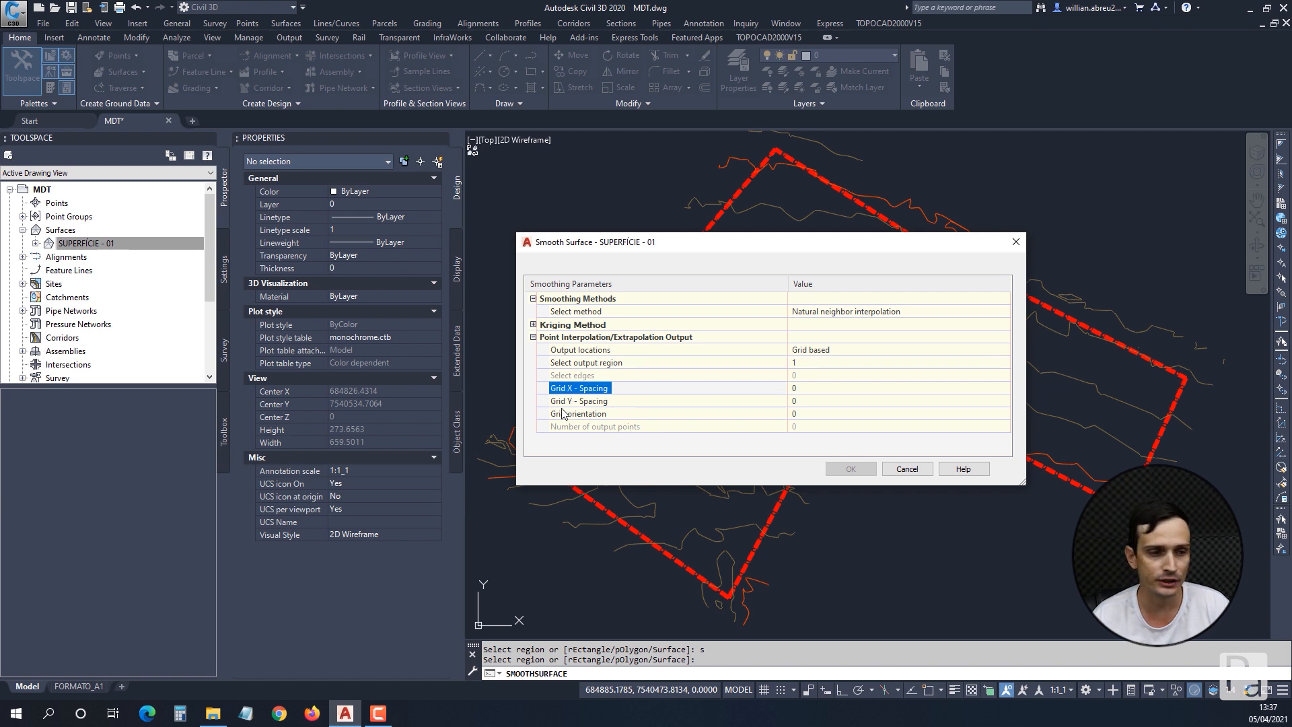
click(564, 404)
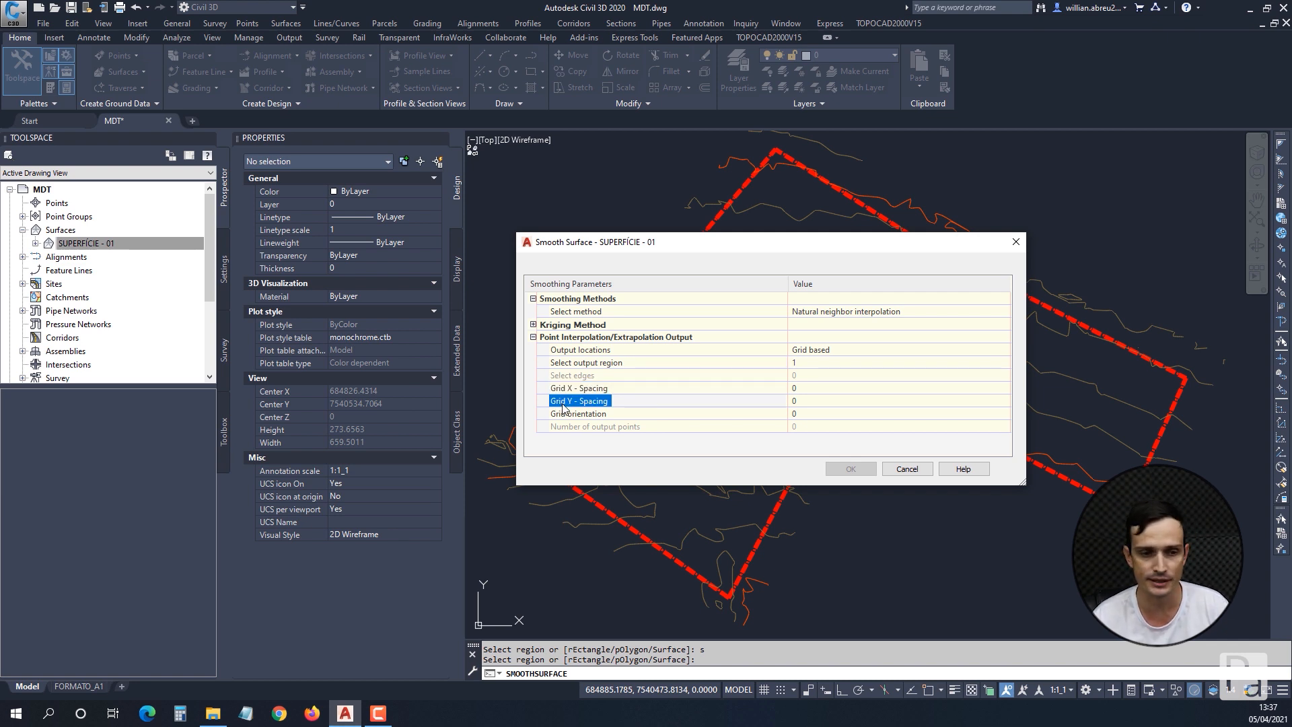
click(804, 393)
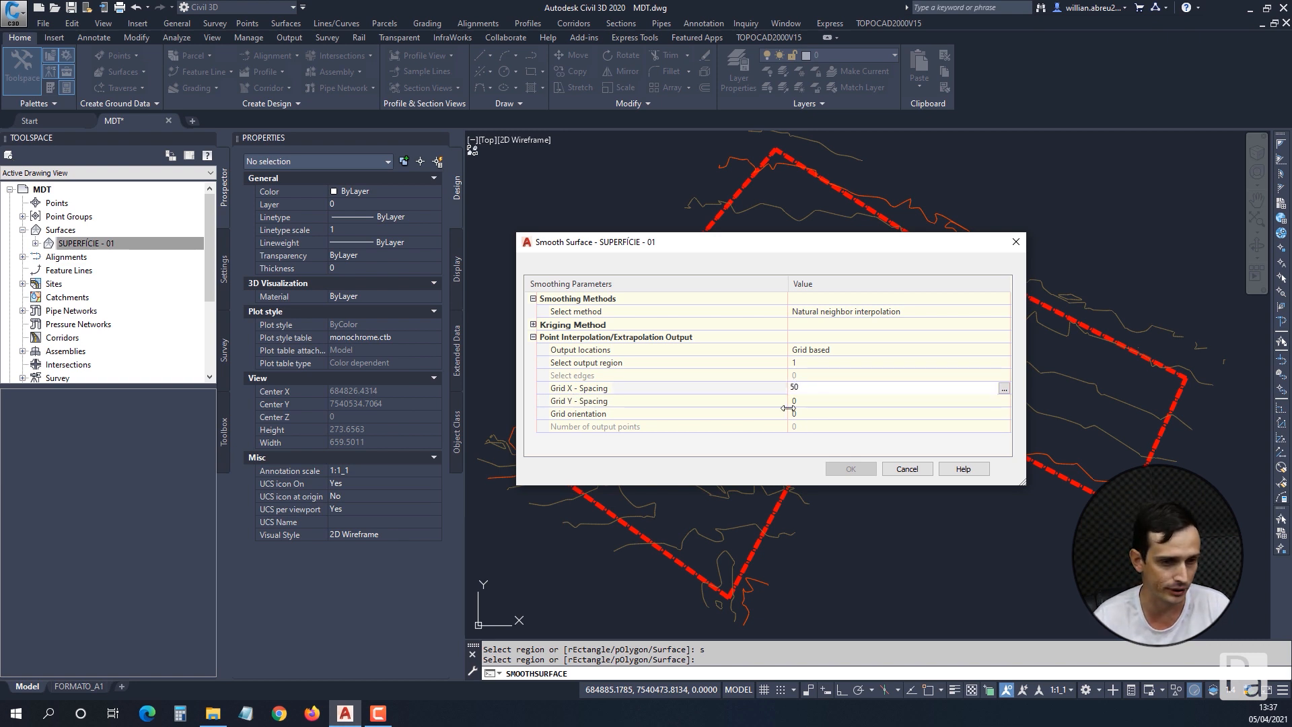
key(Return)
click(798, 401)
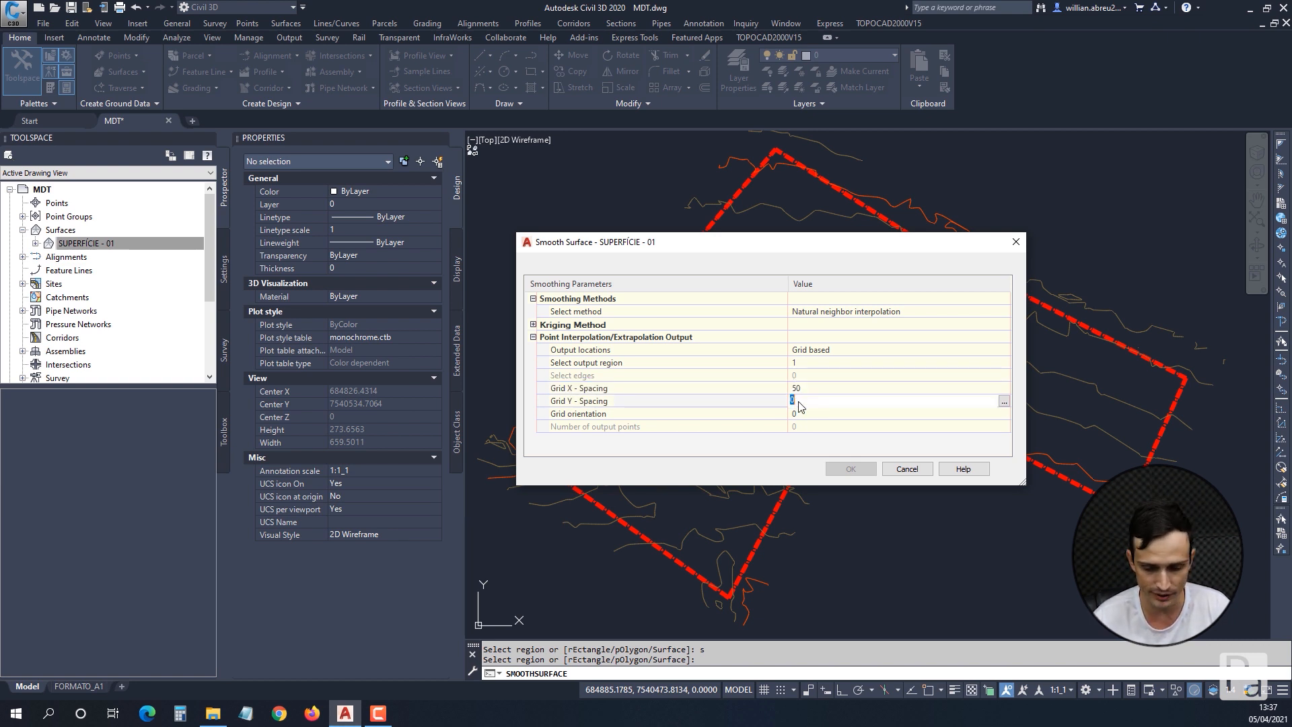
text(50)
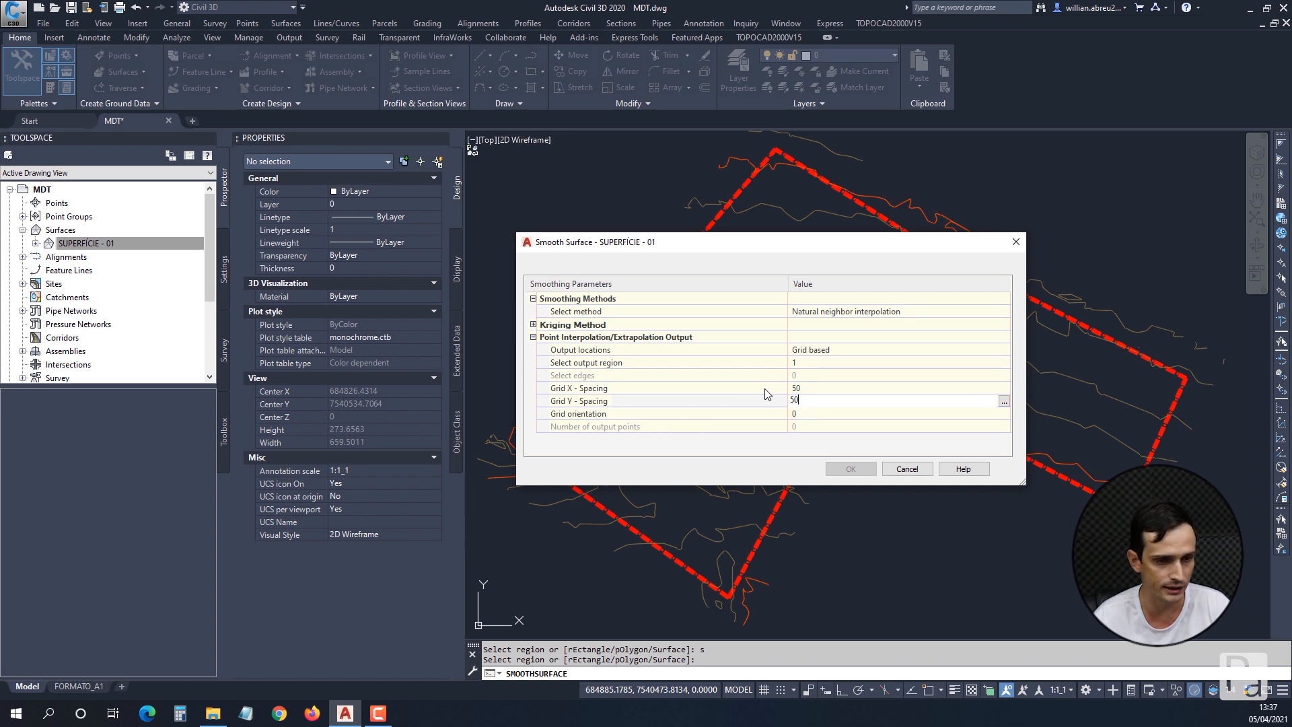
key(Return)
click(853, 472)
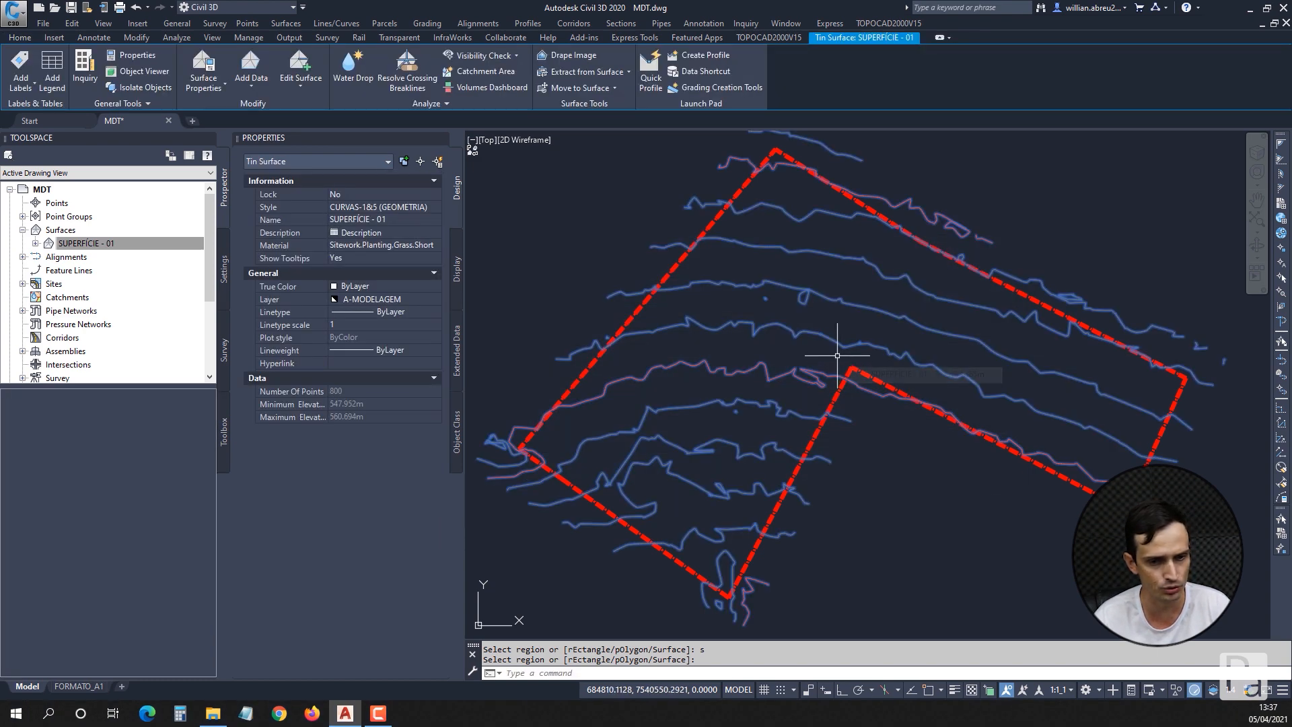
key(Escape)
key(Escape)
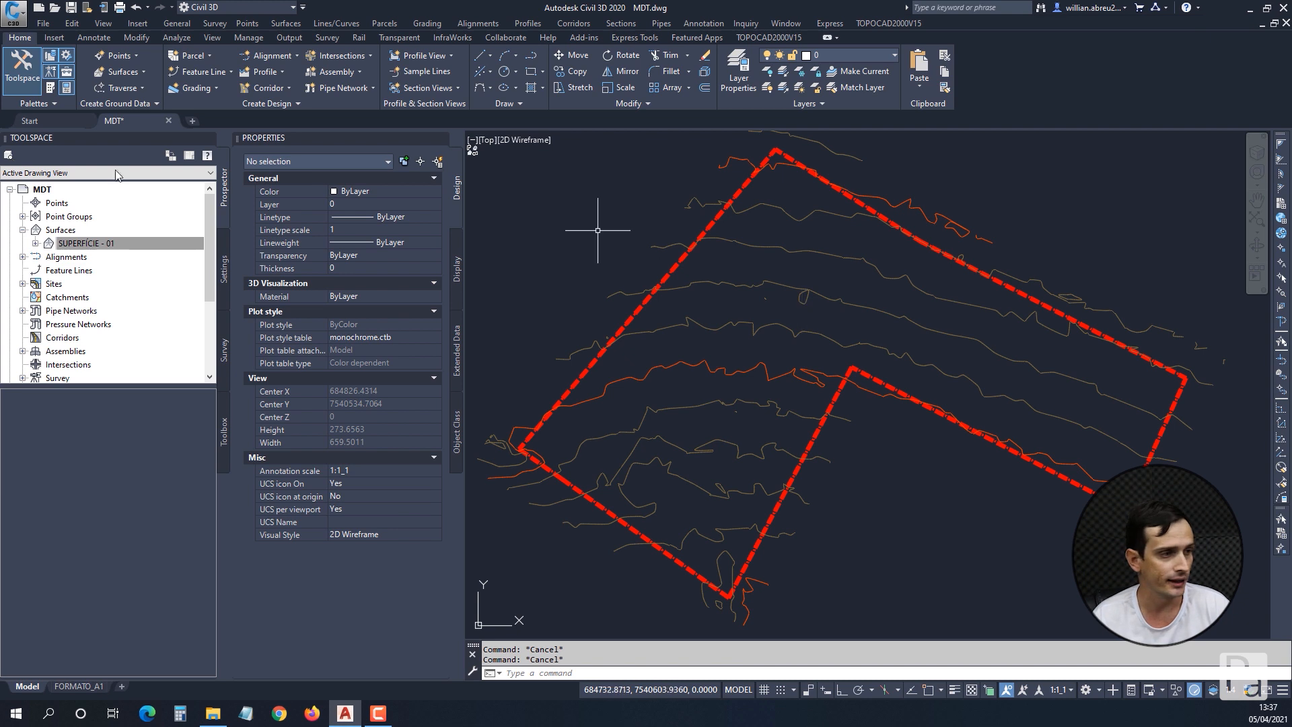
Open the surface style of SUPERFÍCIE - 01 for editing and expand its contour smoothing settings.
click(105, 242)
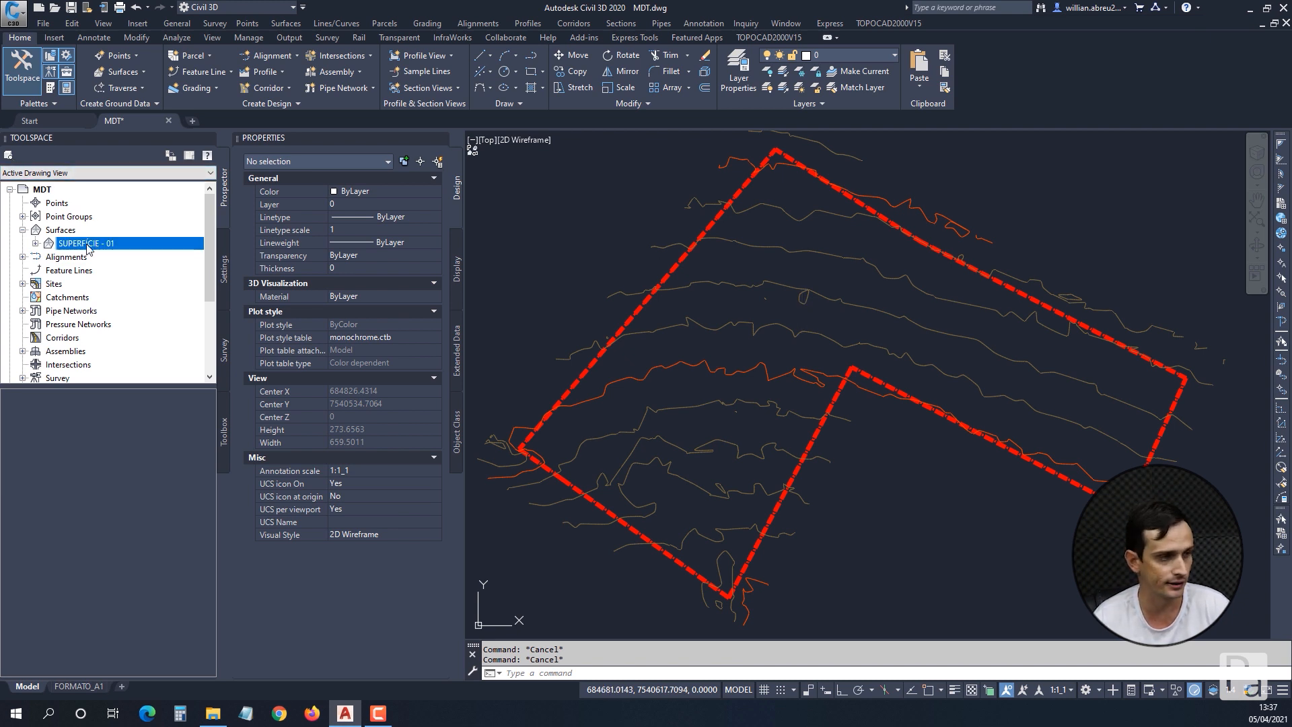
right_click(126, 245)
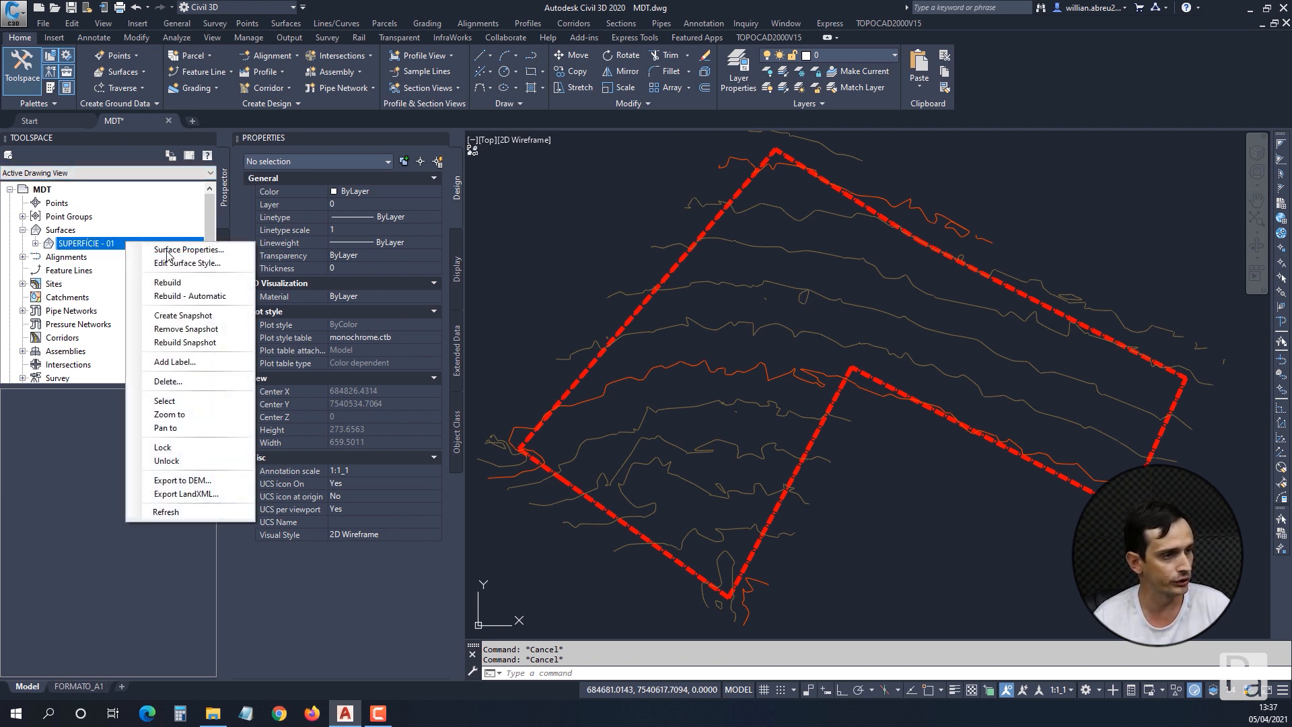
click(209, 264)
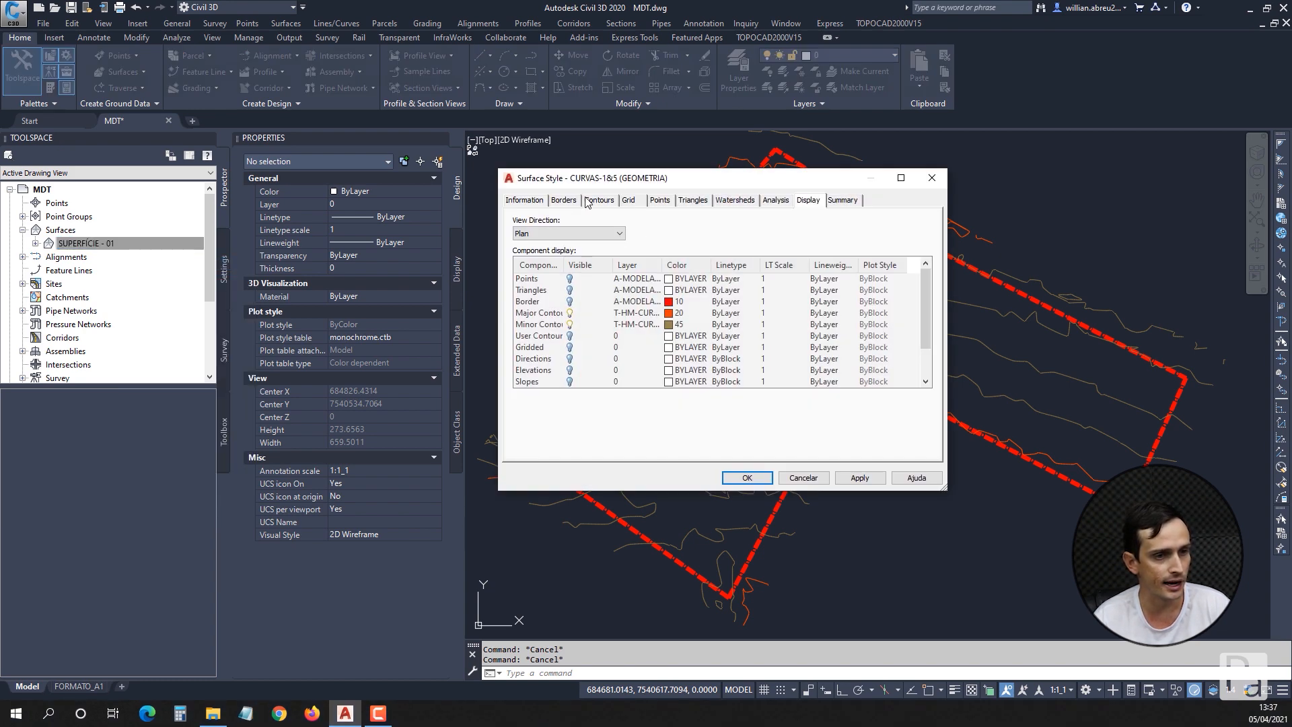
click(601, 201)
click(583, 306)
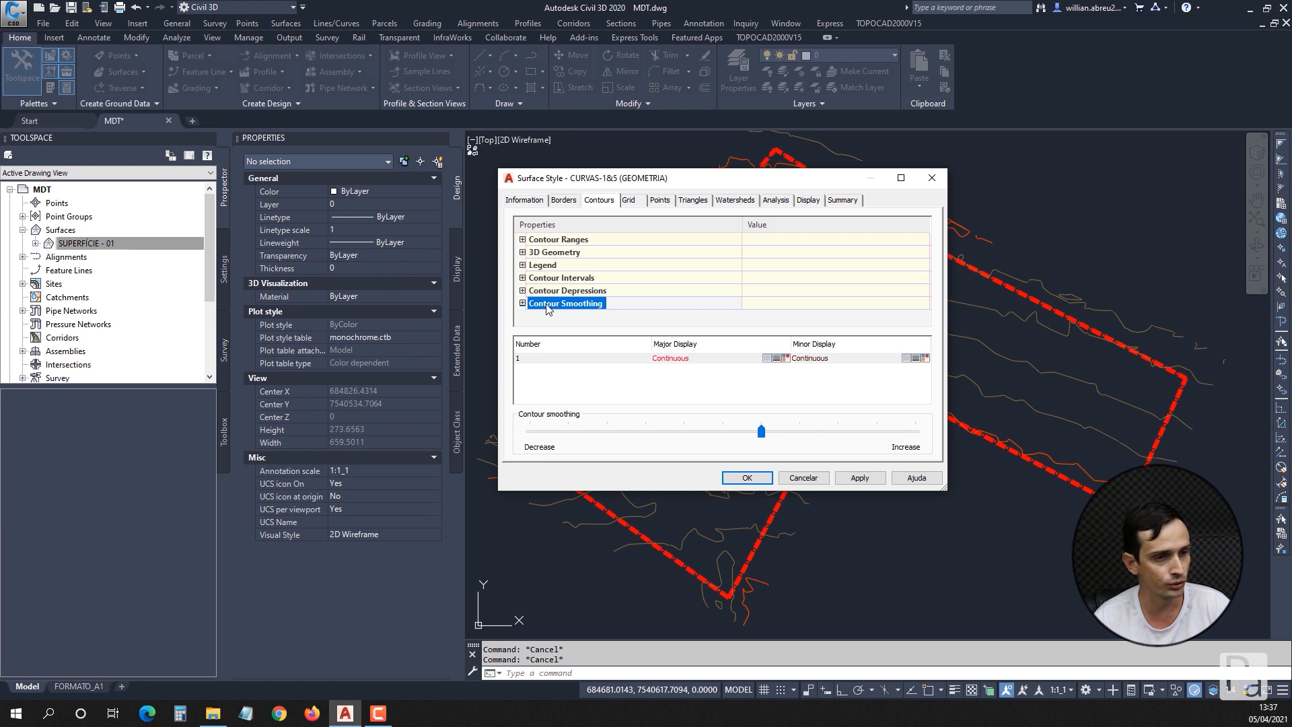
click(522, 303)
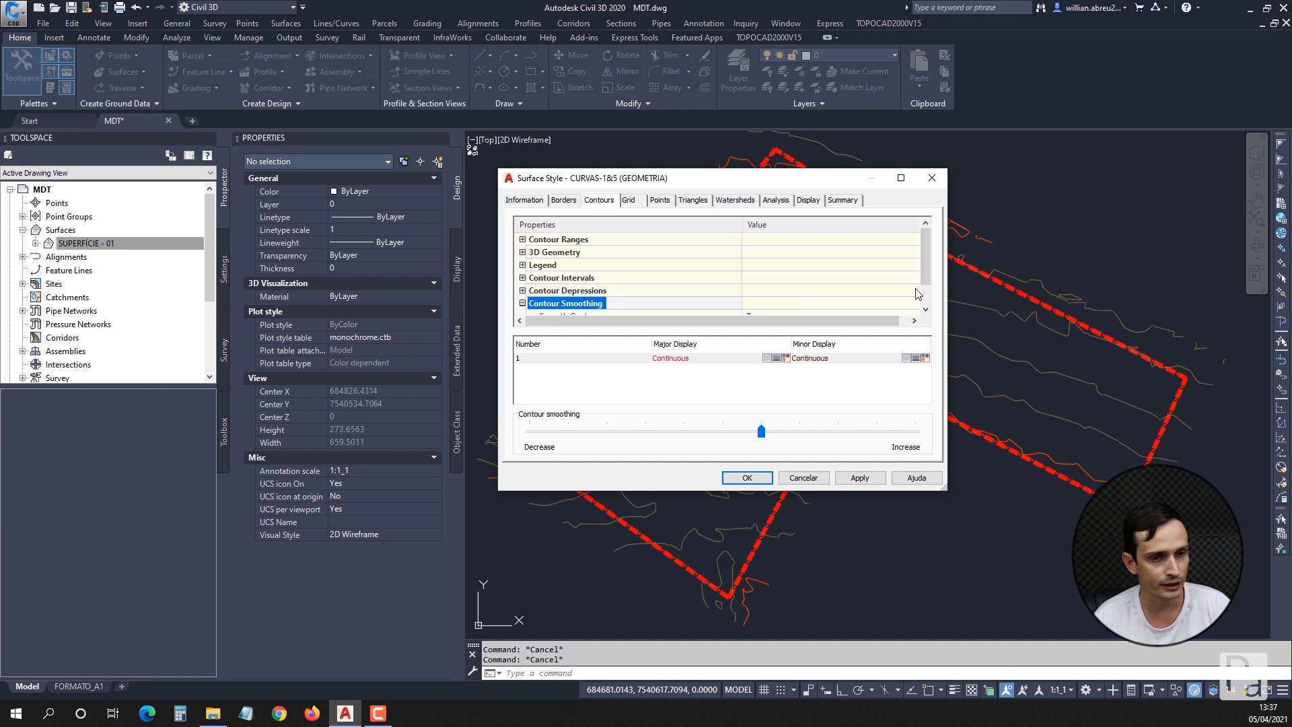
Keep Smooth Contours set to True, raise the contour smoothing to its maximum, and apply and accept the style.
scroll(864, 275, down, 1)
click(679, 302)
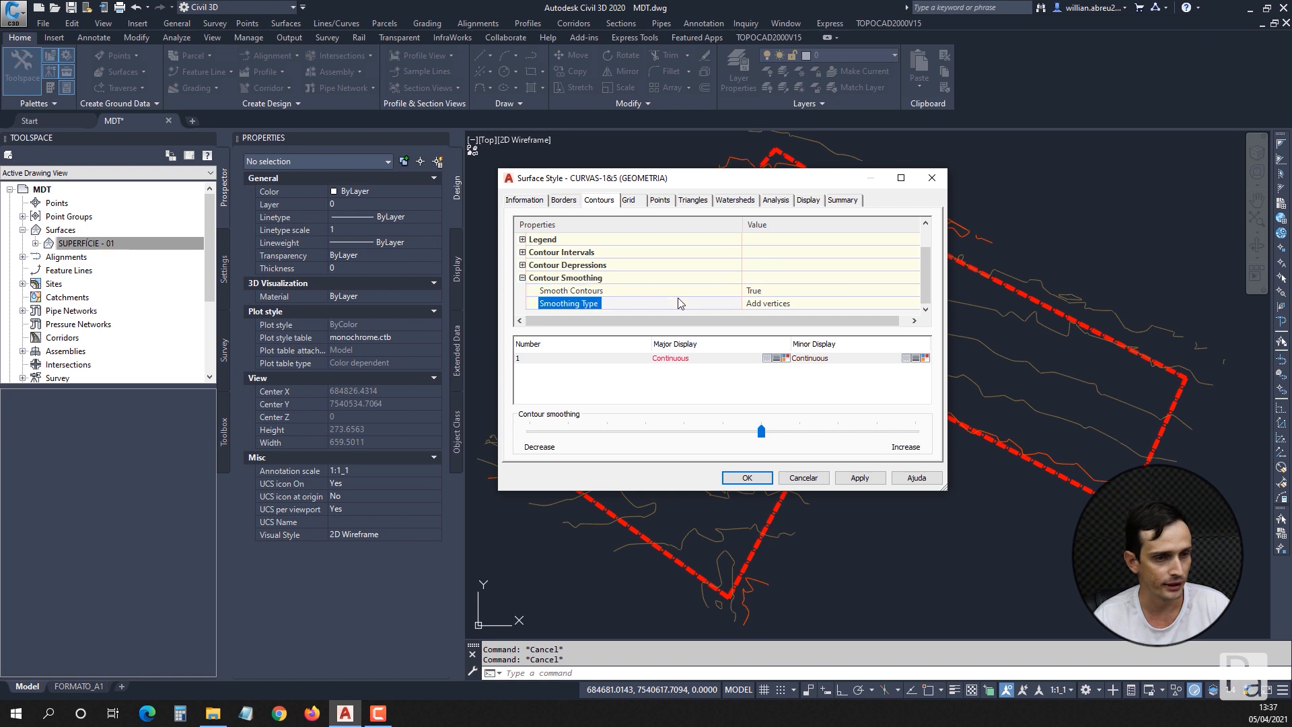
click(585, 290)
click(782, 290)
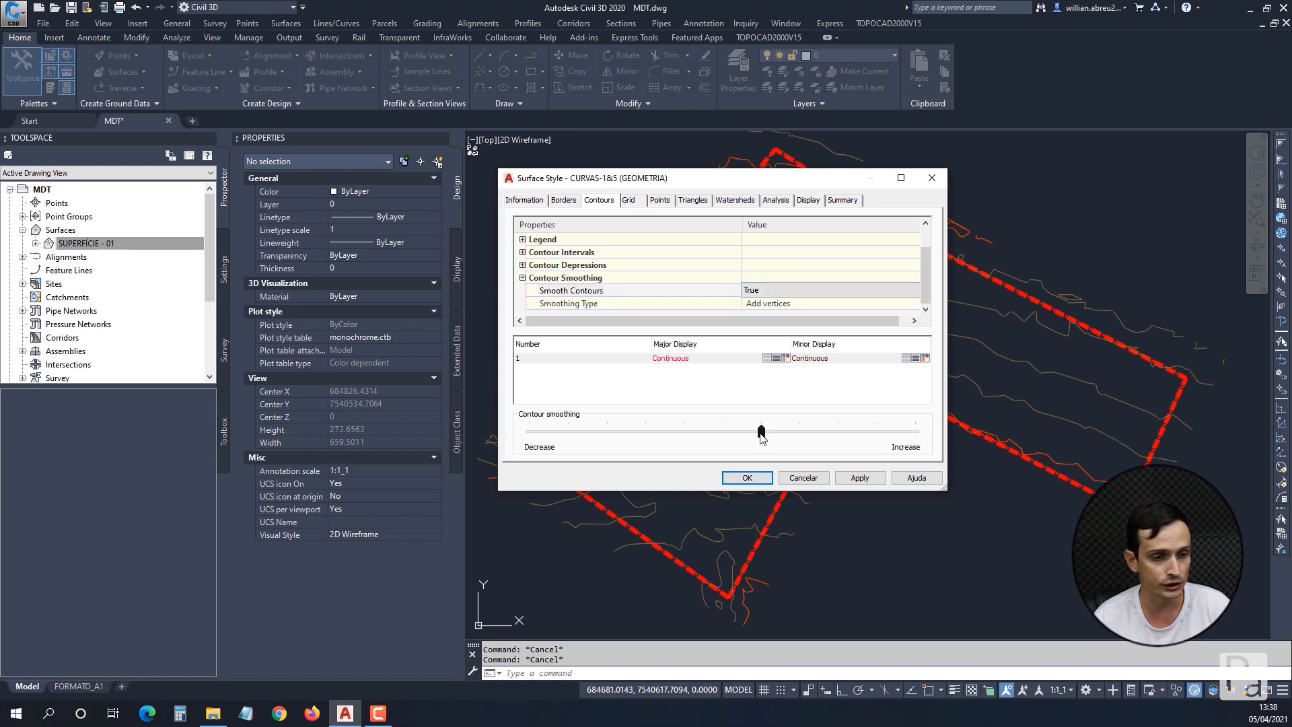
drag(761, 436, 915, 432)
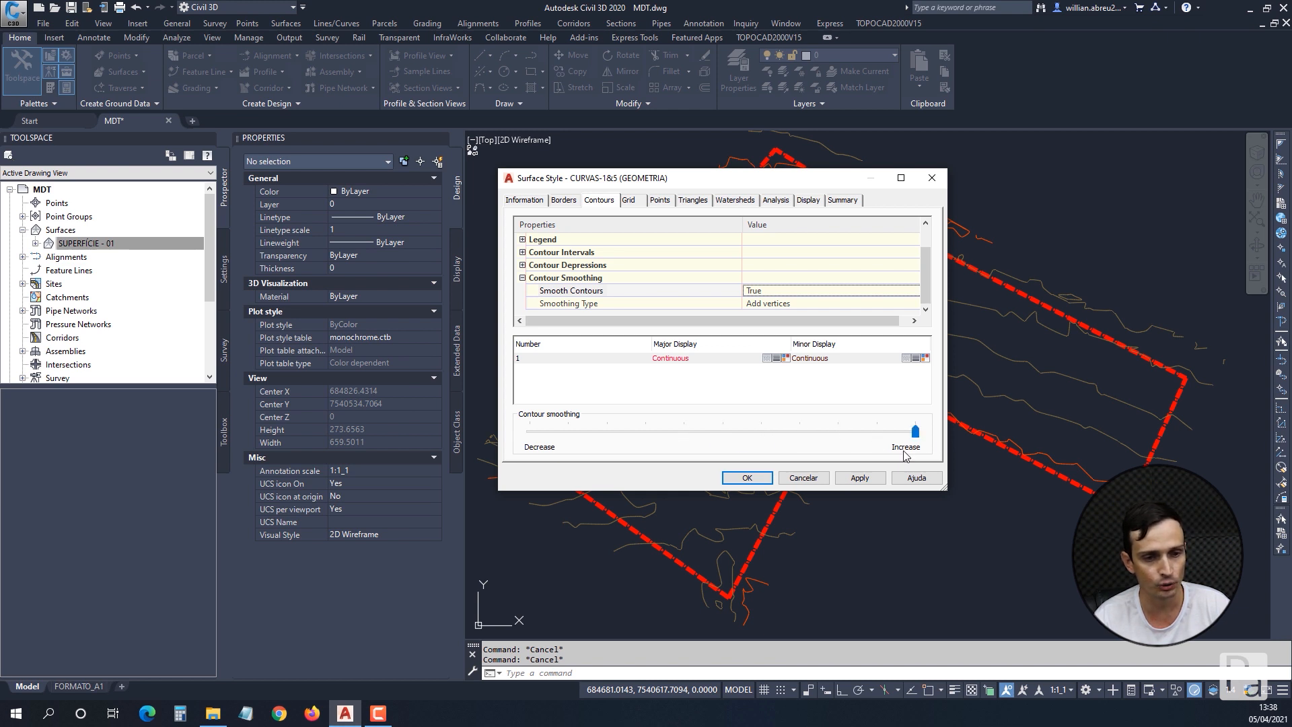
click(867, 479)
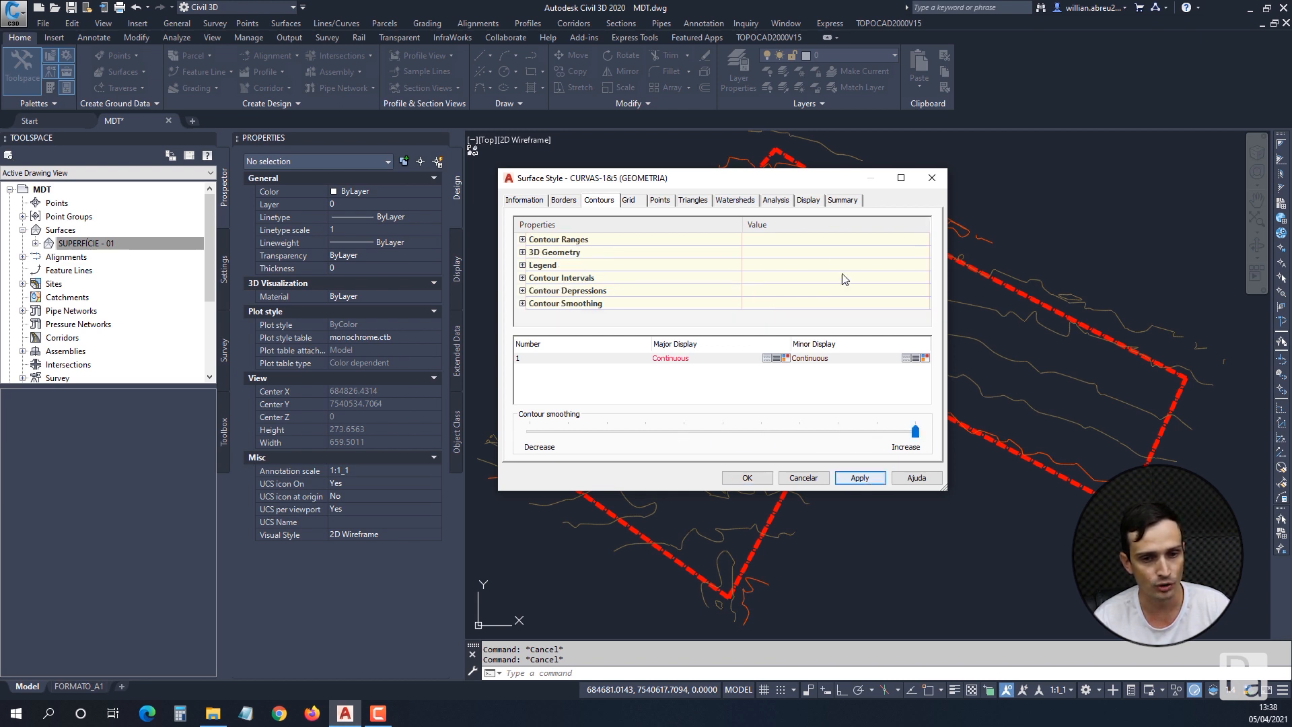
click(747, 477)
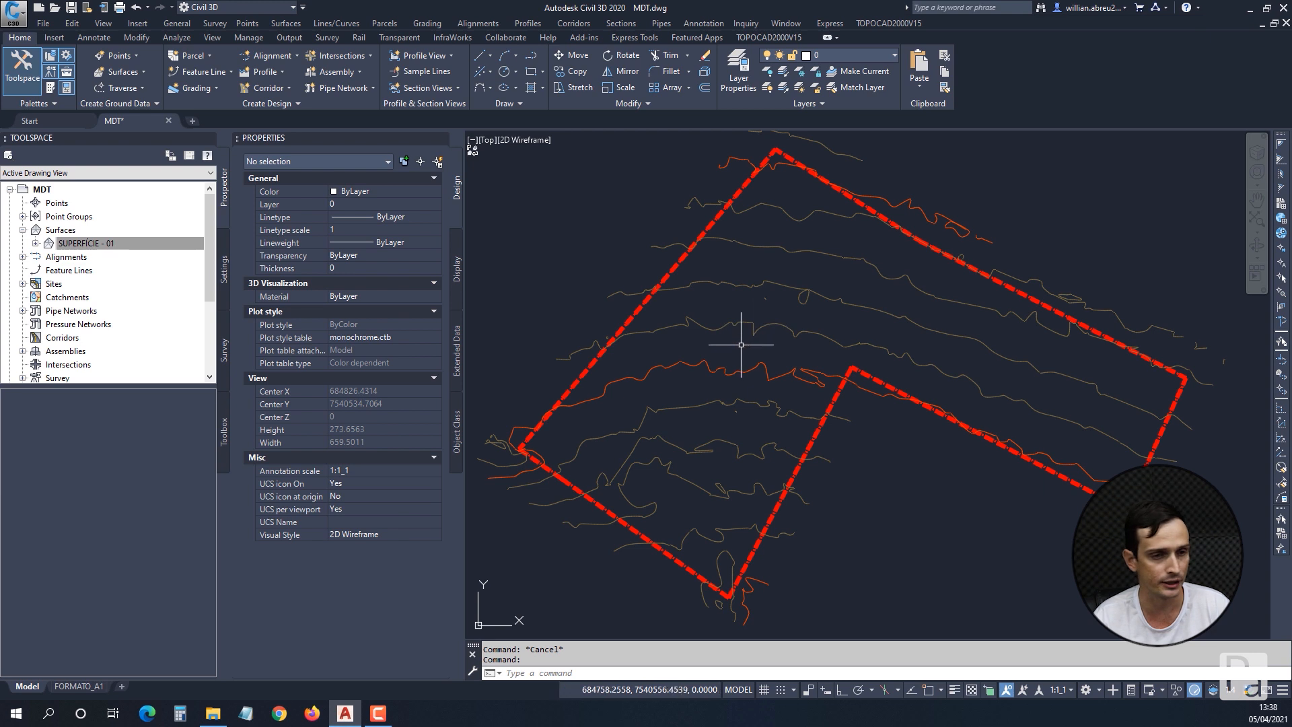
Start Simplify Surface on SUPERFÍCIE - 01 again with Point Removal, keep the preset region and proceed to the reduction options.
mouse_move(864, 333)
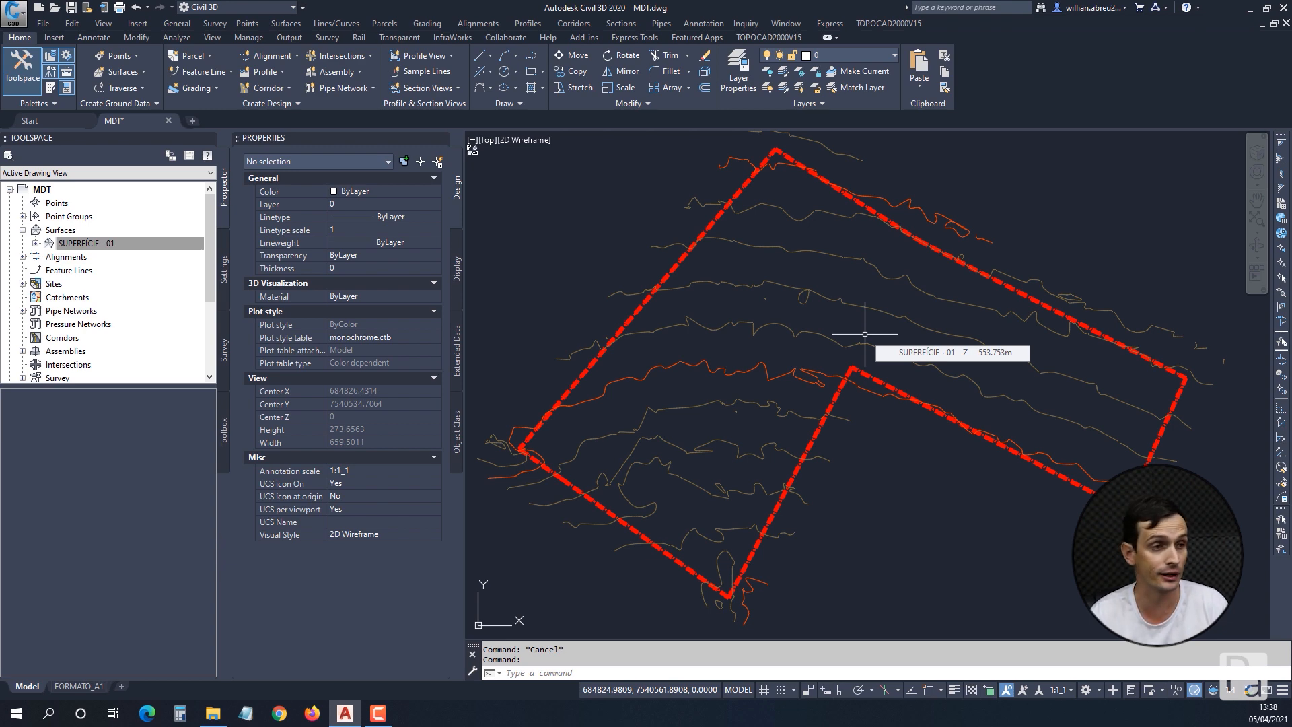
click(806, 290)
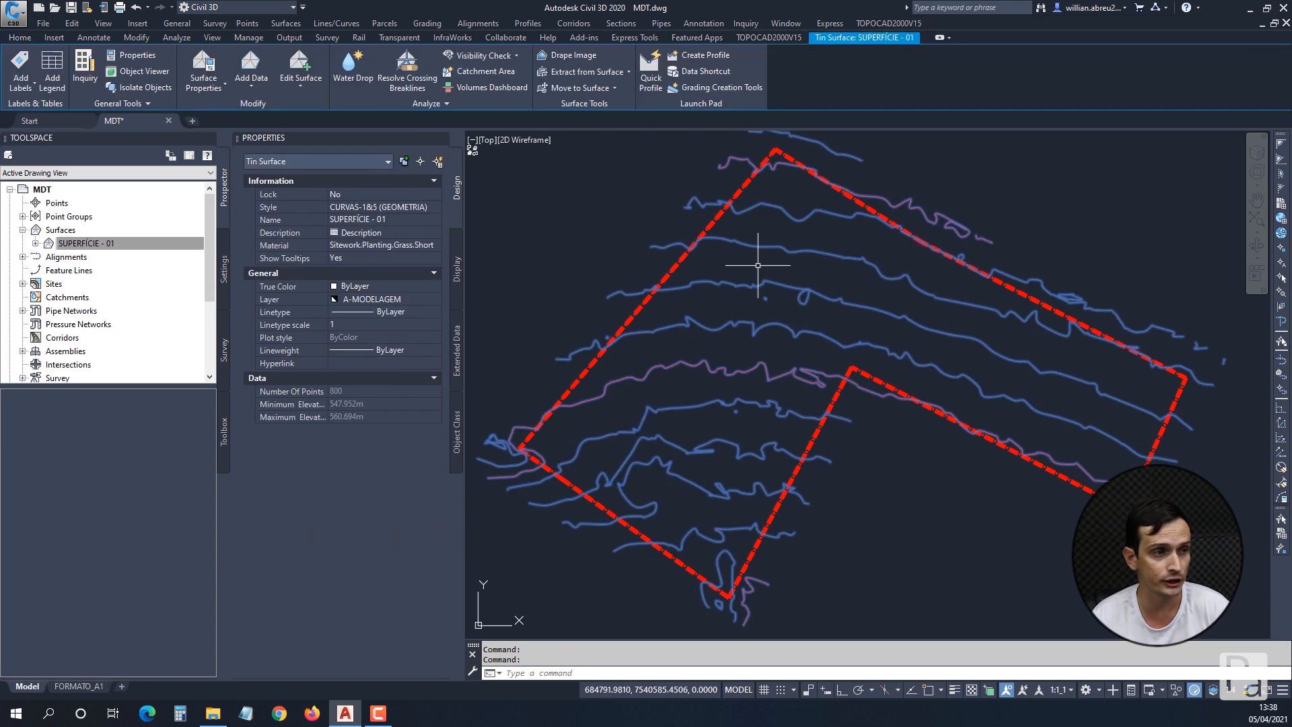
click(293, 95)
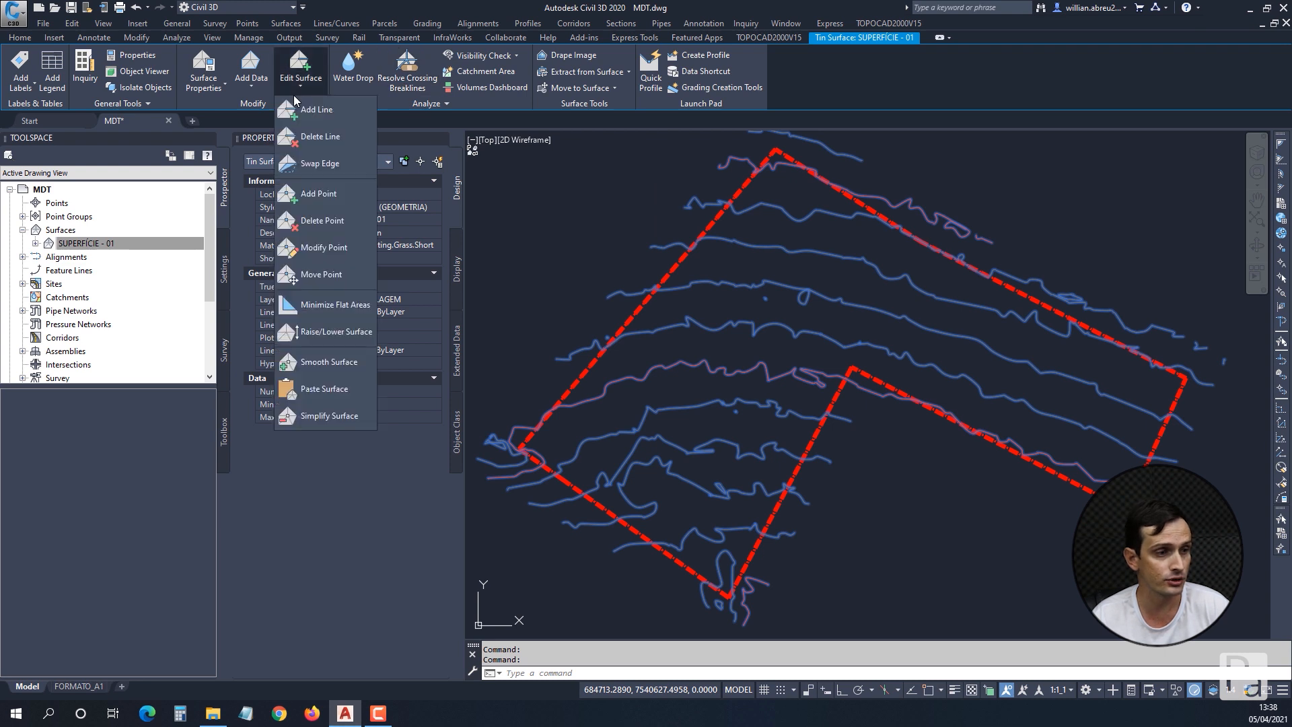
click(312, 418)
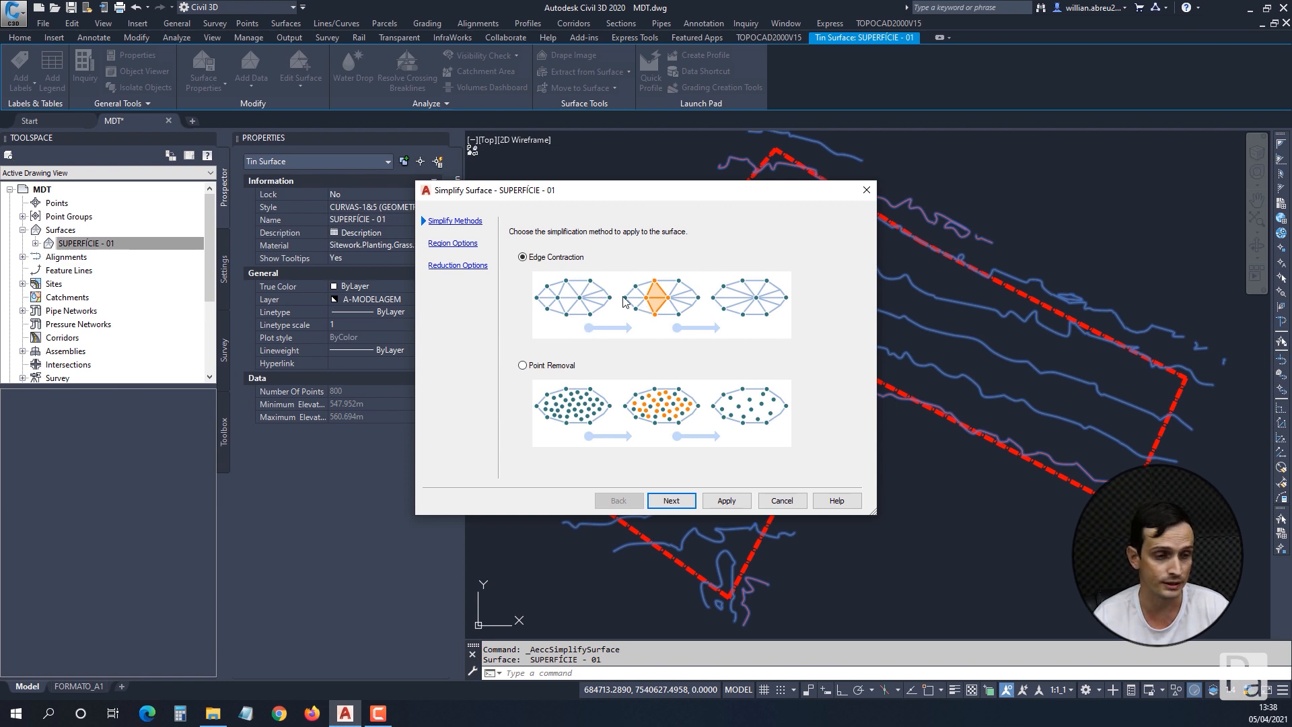
click(523, 366)
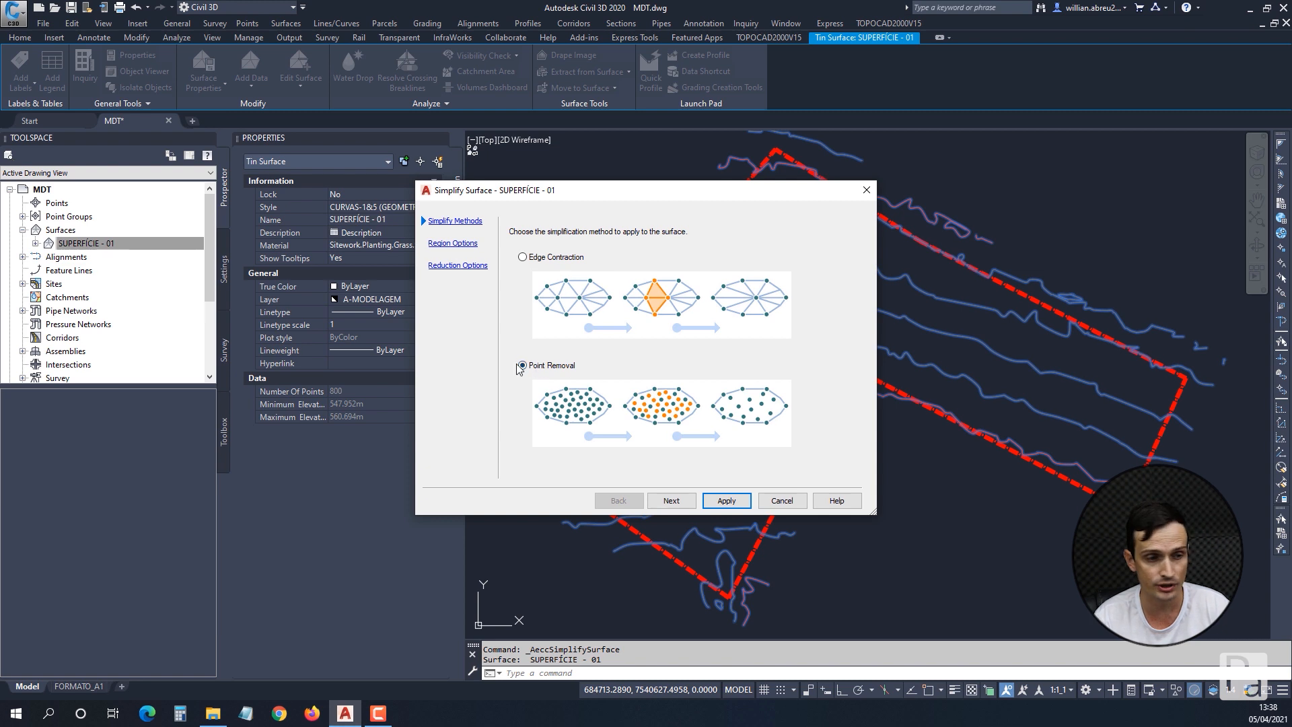
click(671, 501)
click(670, 502)
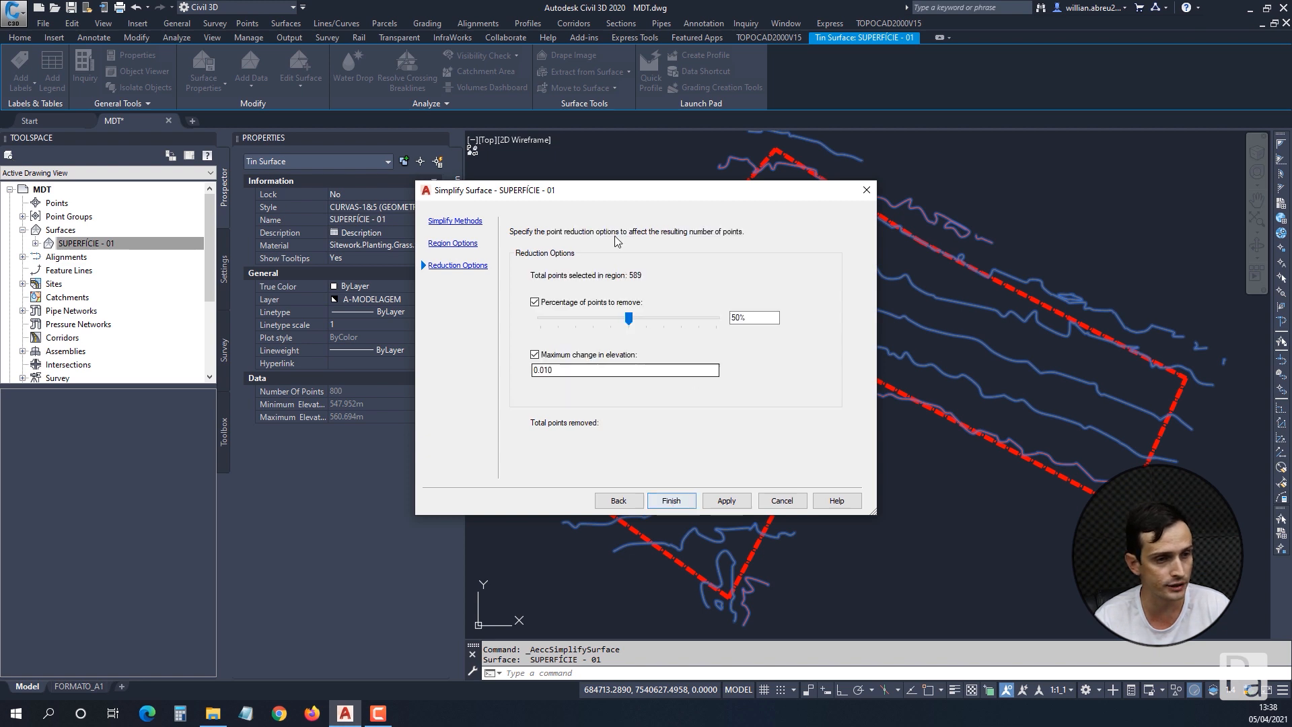
Set the percentage of points to remove to 80%, keep the maximum change in elevation at 0.010, and apply the point removal.
click(685, 321)
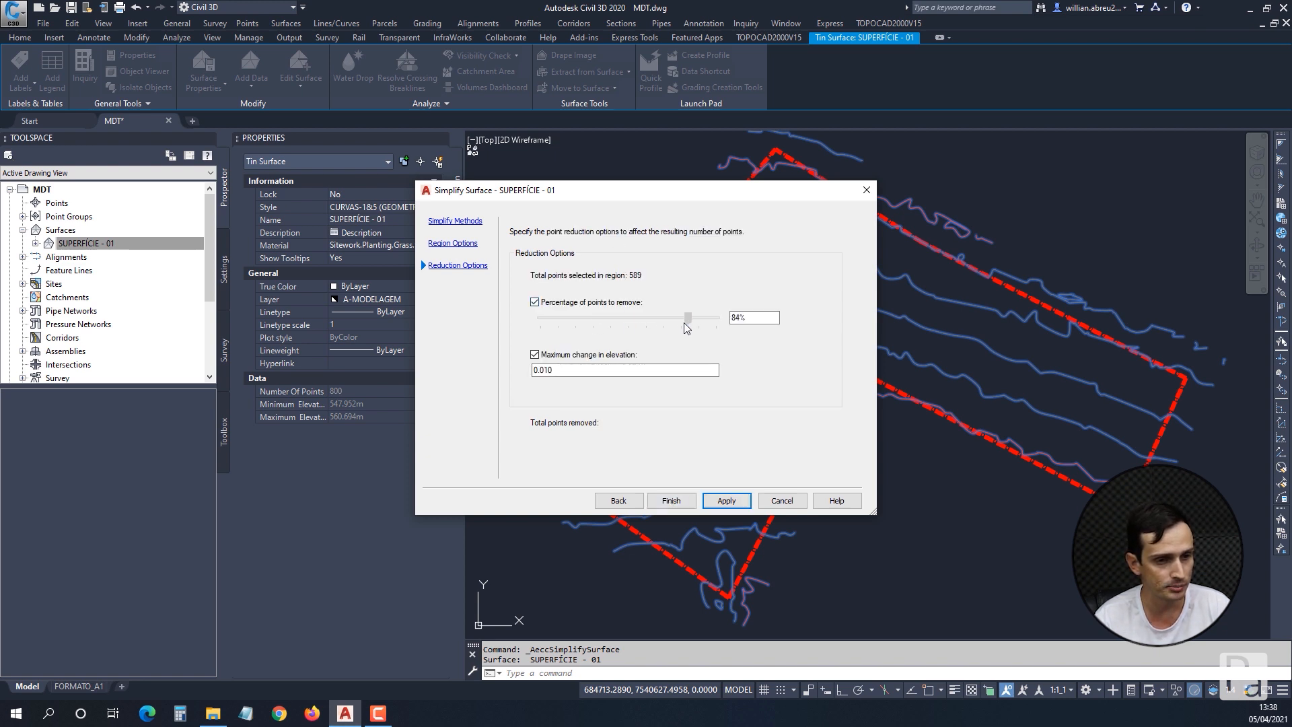
drag(680, 322, 677, 320)
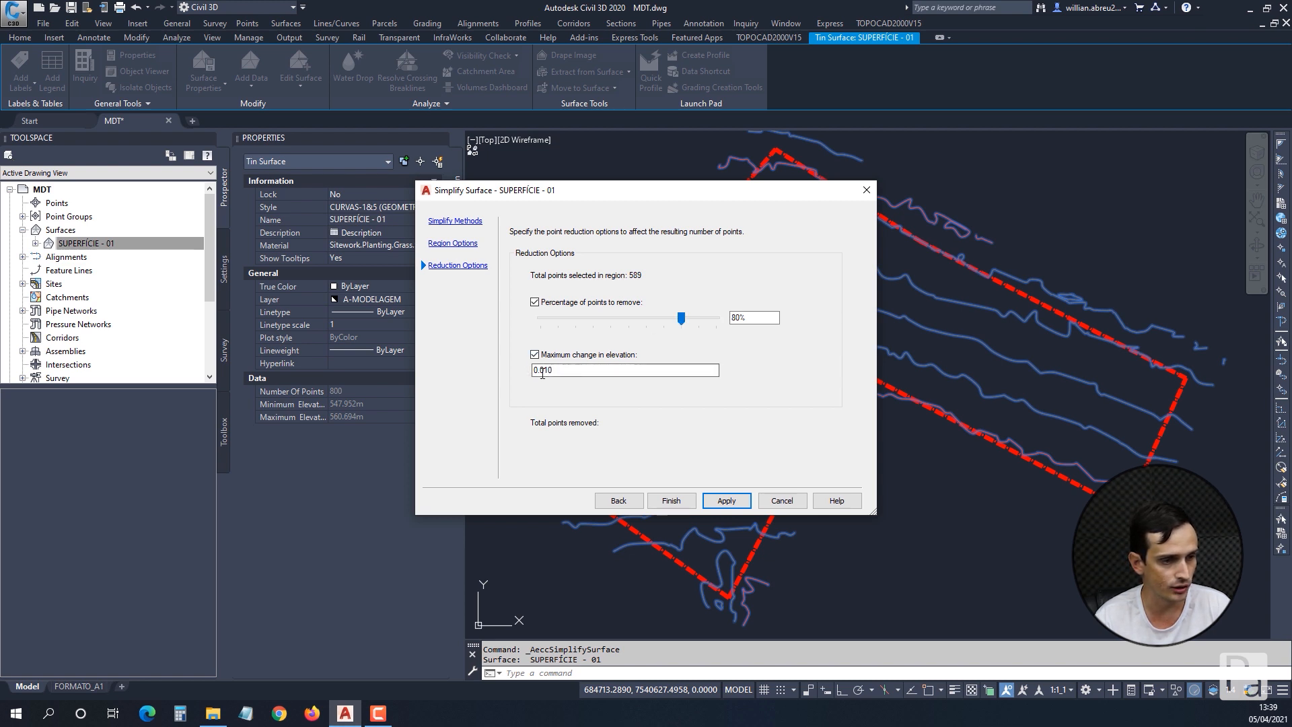
click(724, 501)
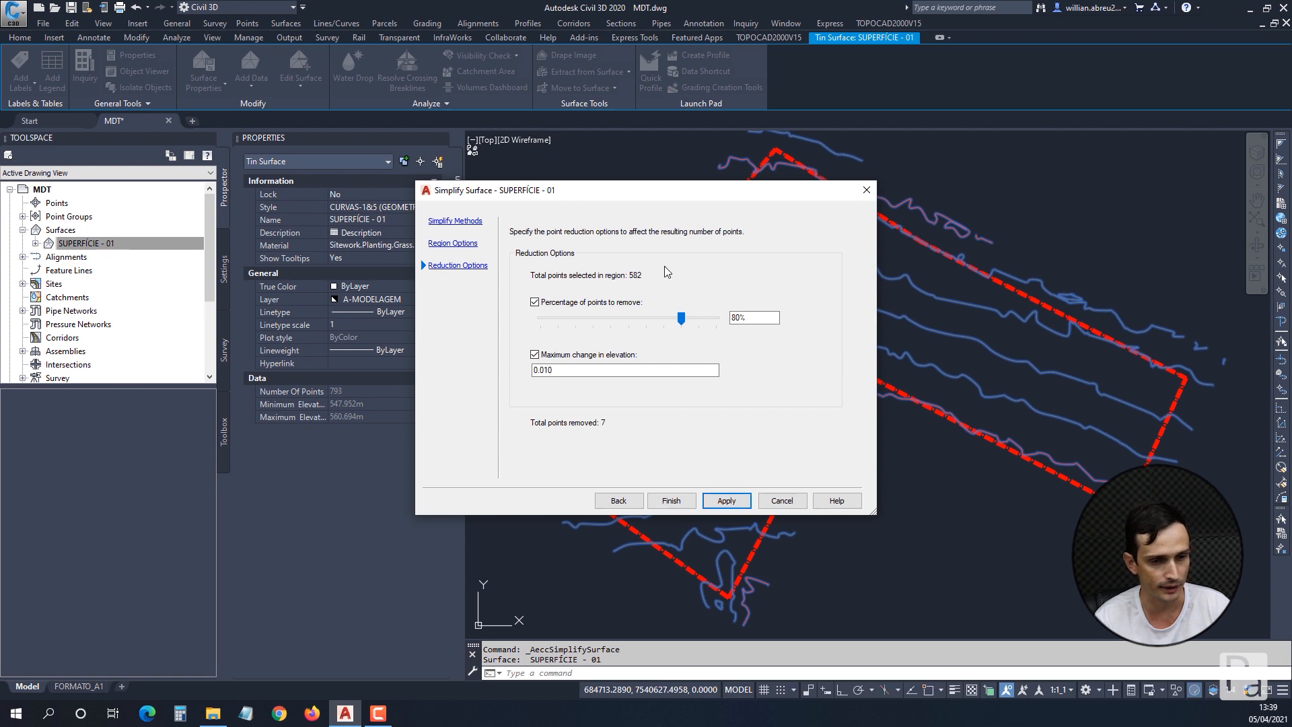
drag(635, 191, 370, 137)
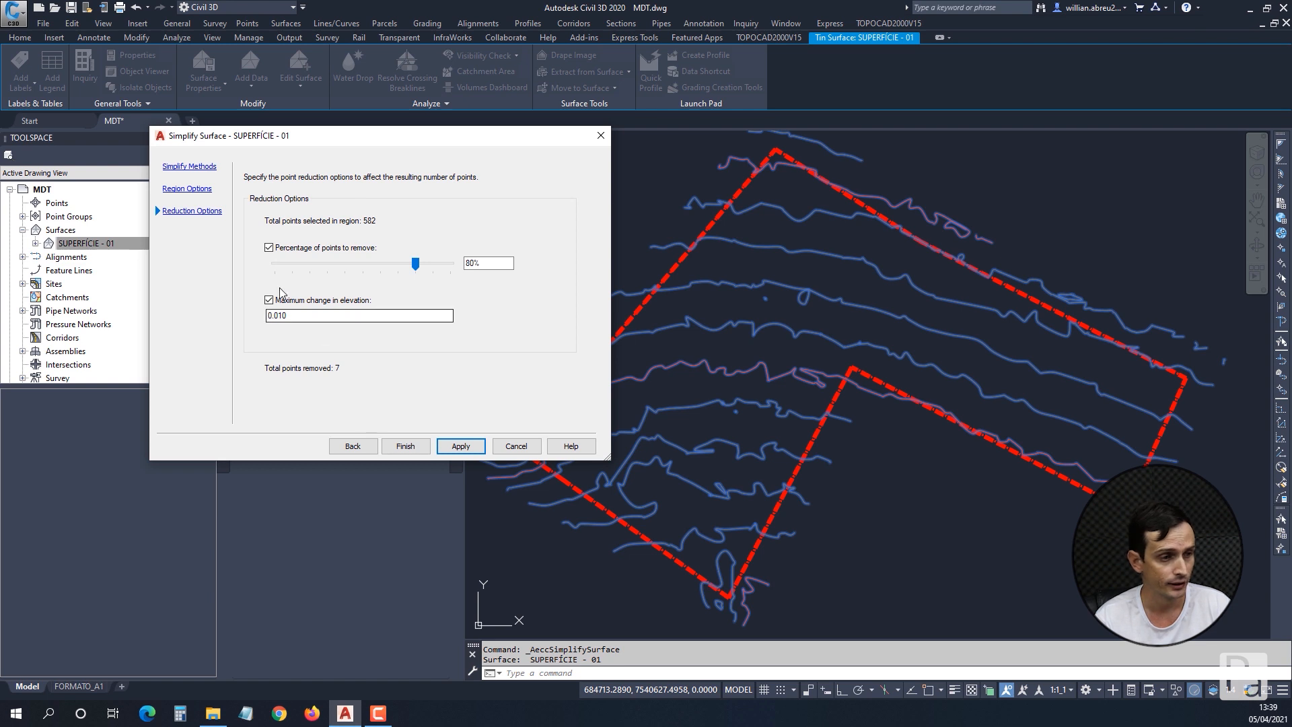
Raise the maximum change in elevation to 0.100, apply the point removal again and finish the simplification.
drag(268, 316, 312, 315)
text(1)
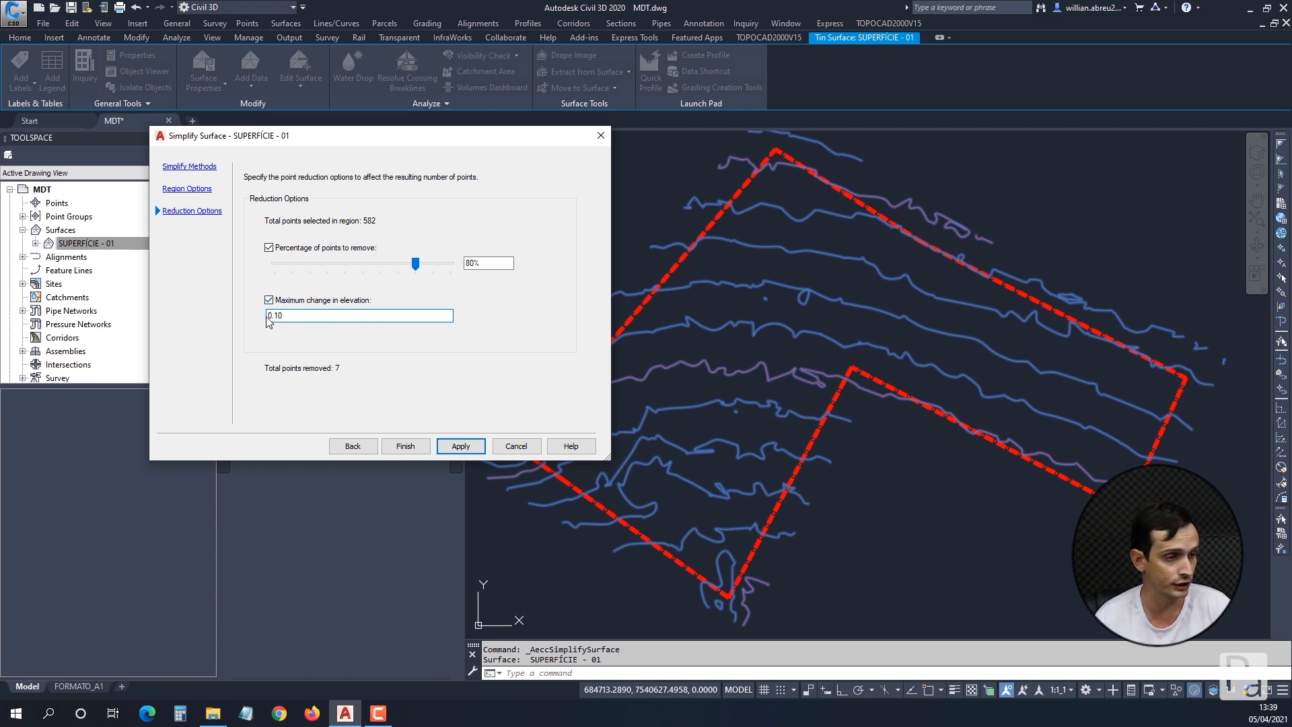
click(462, 442)
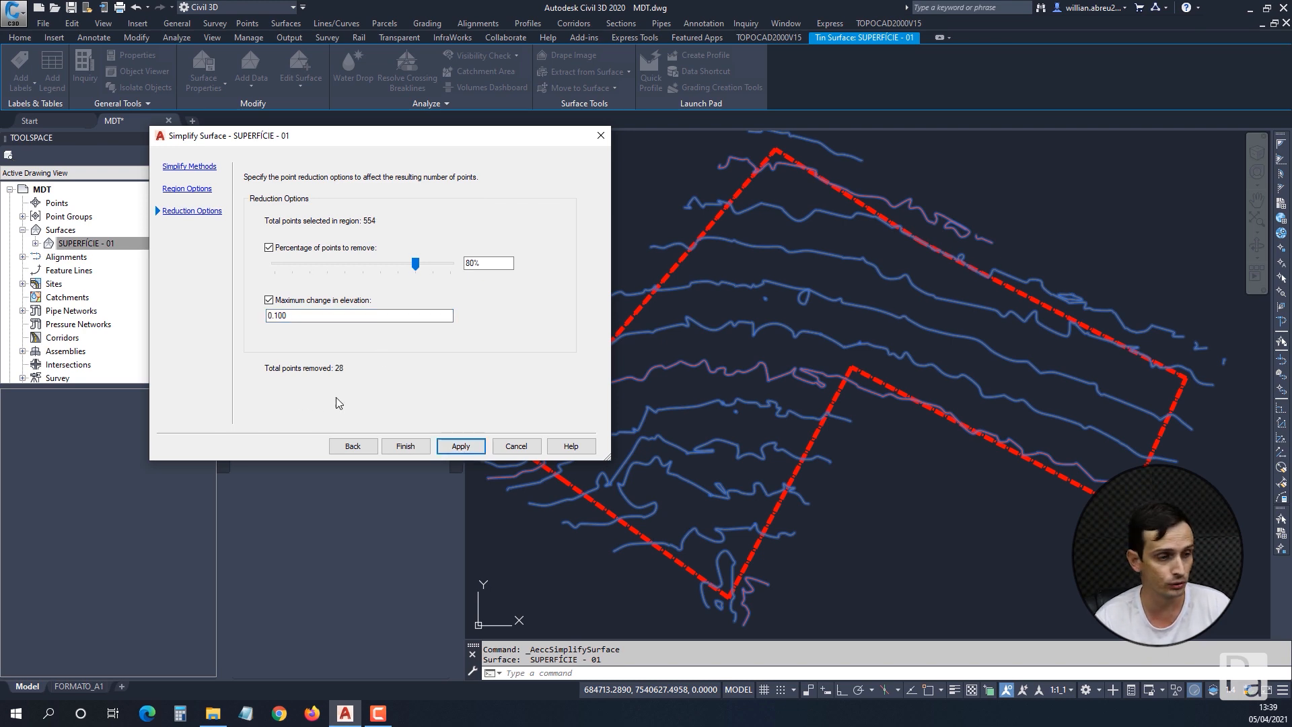
click(405, 446)
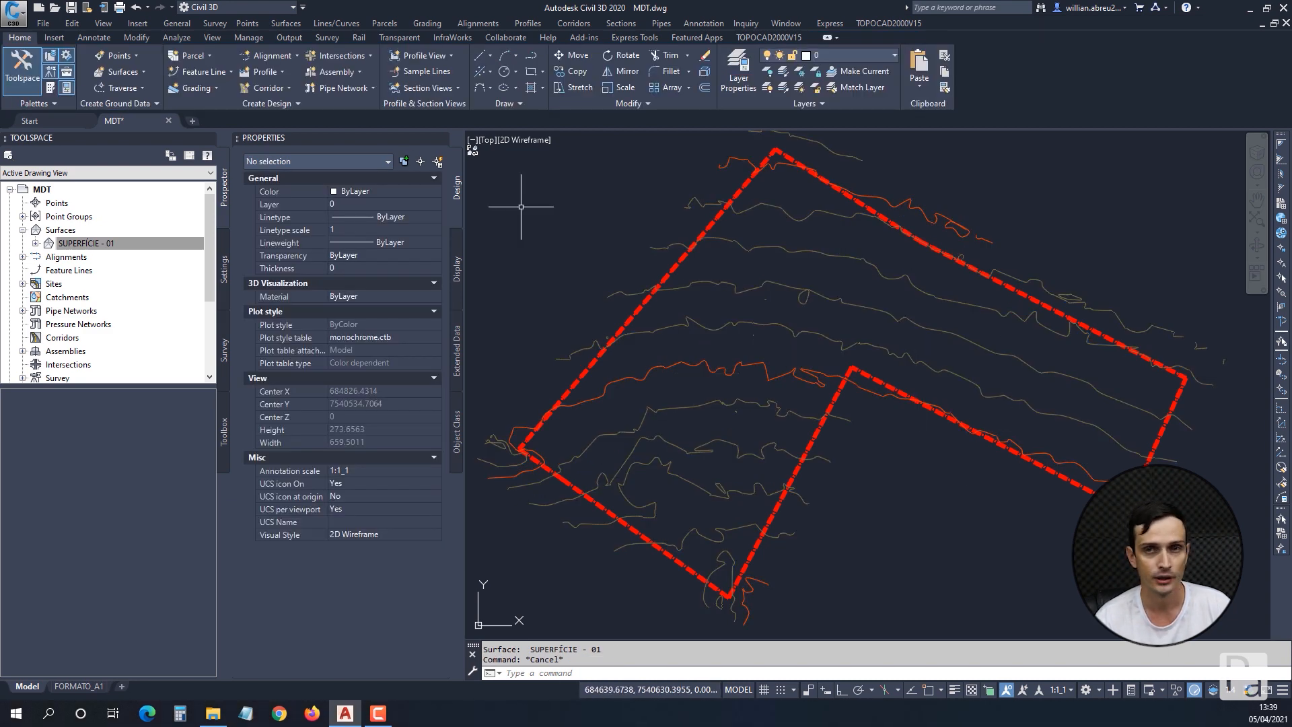
Simplify SUPERFÍCIE - 01 again within its existing border without an elevation limit, removing 70% of points; apply, finish and deselect the surface.
click(792, 284)
click(297, 90)
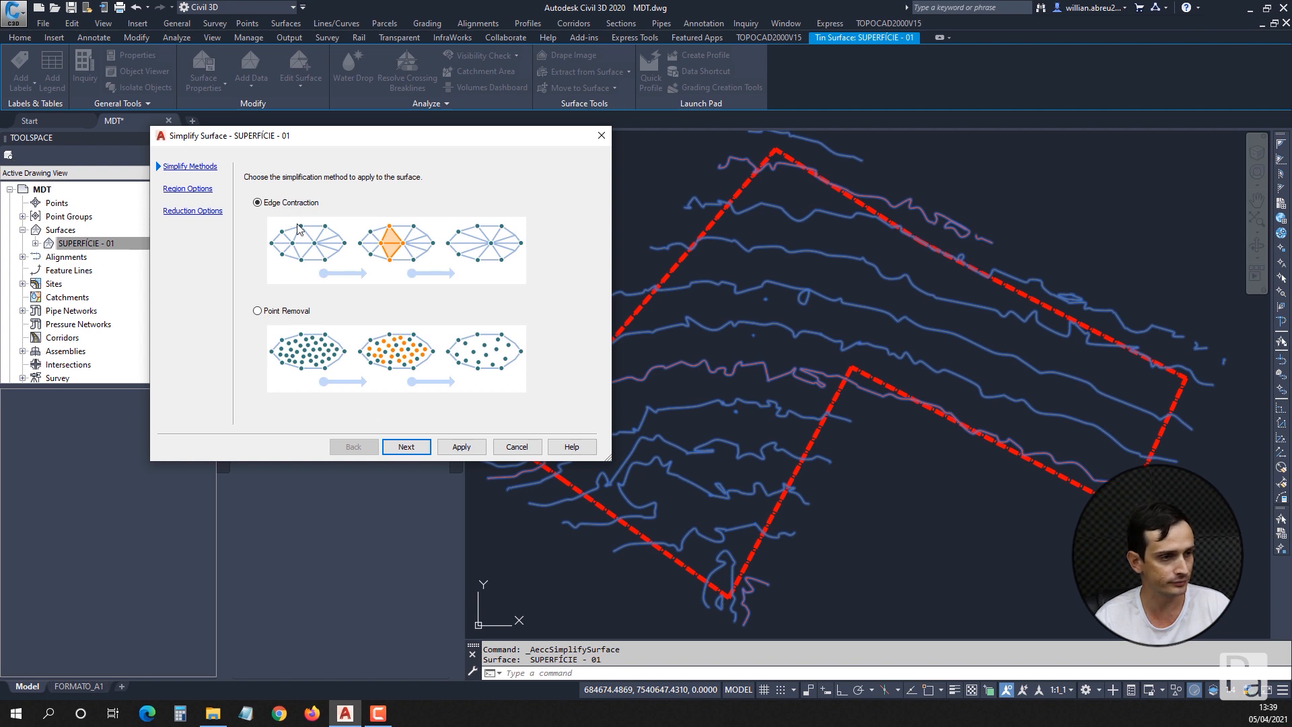
click(407, 448)
drag(364, 266, 401, 266)
click(461, 446)
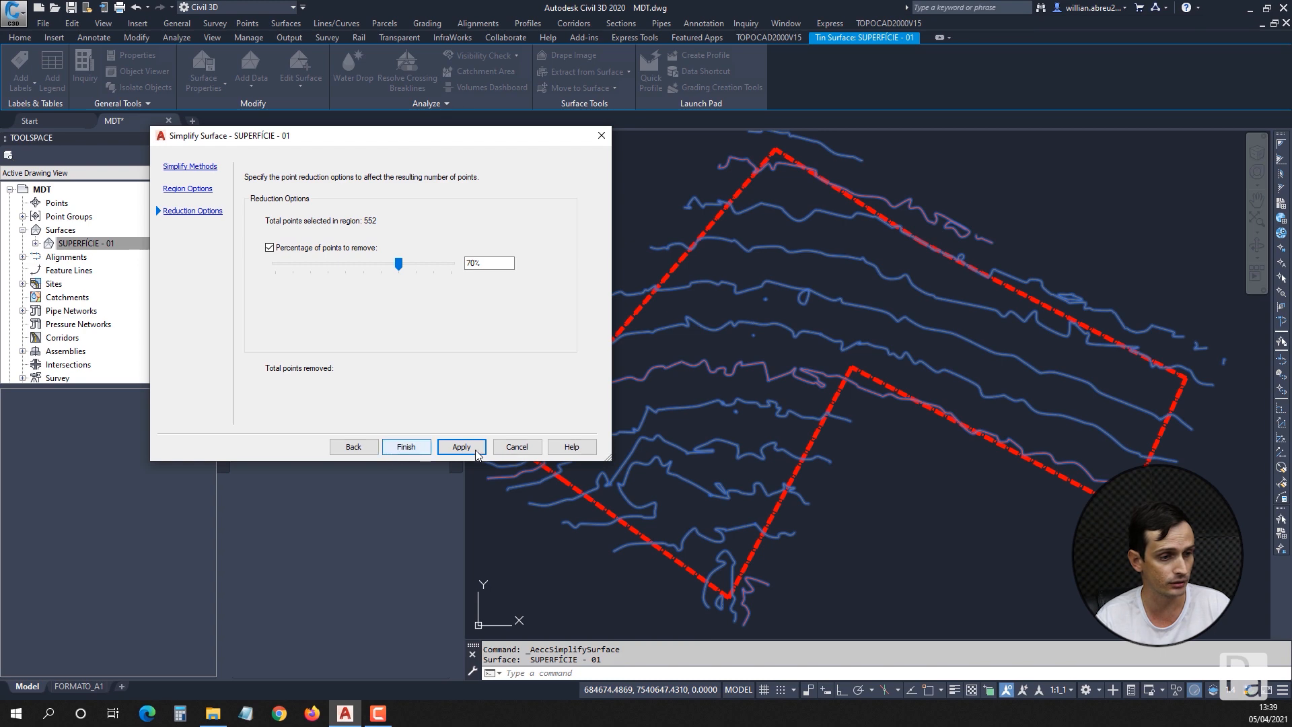
click(405, 447)
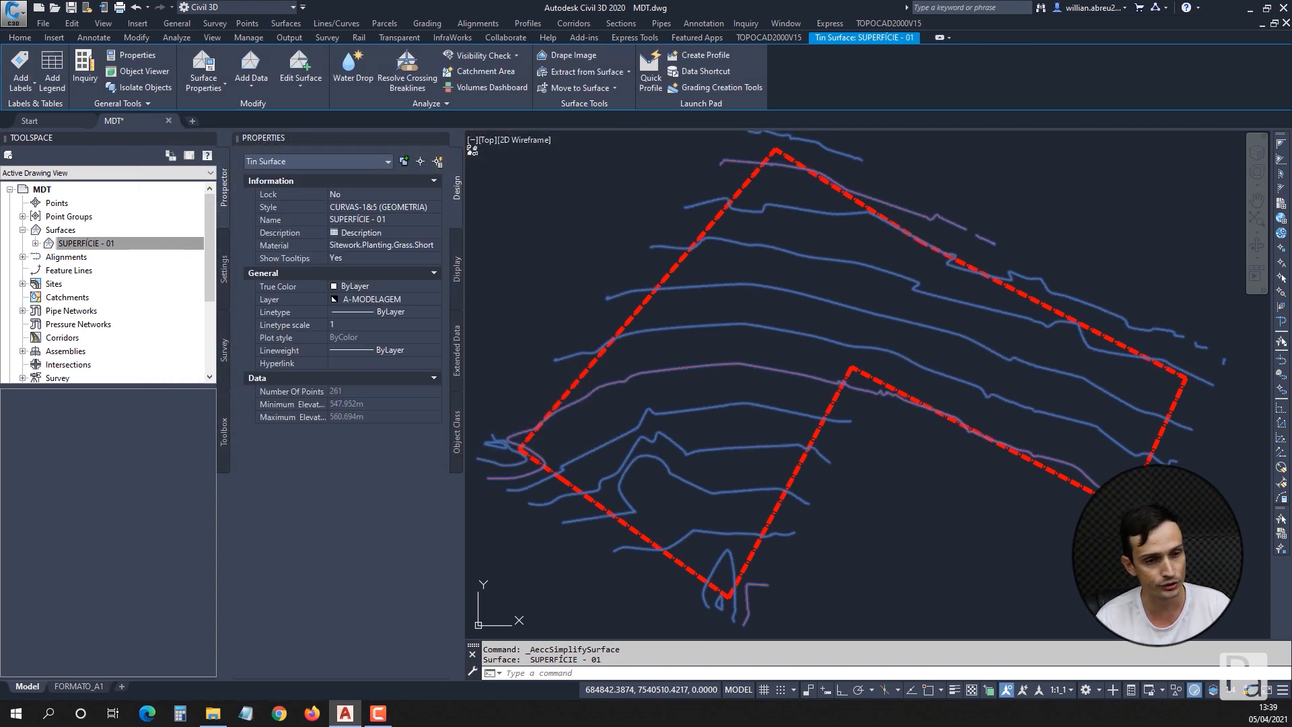
key(Escape)
key(Escape)
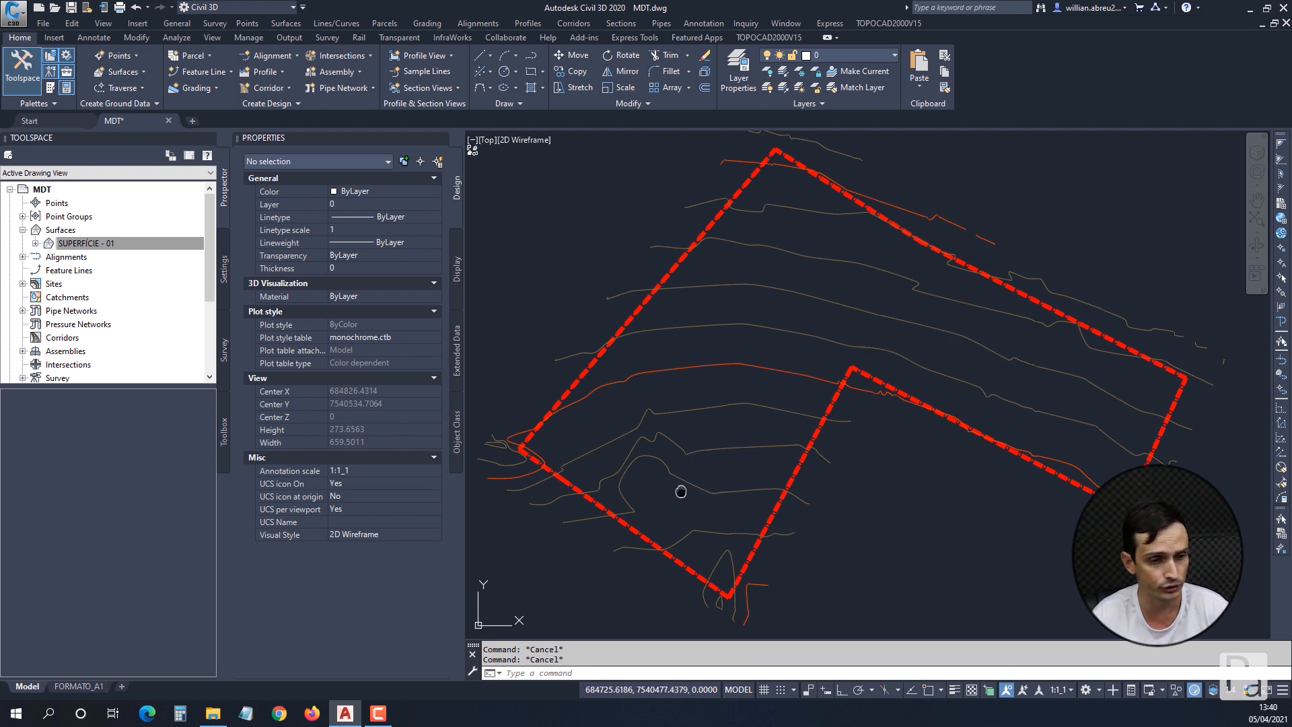
mouse_move(800, 499)
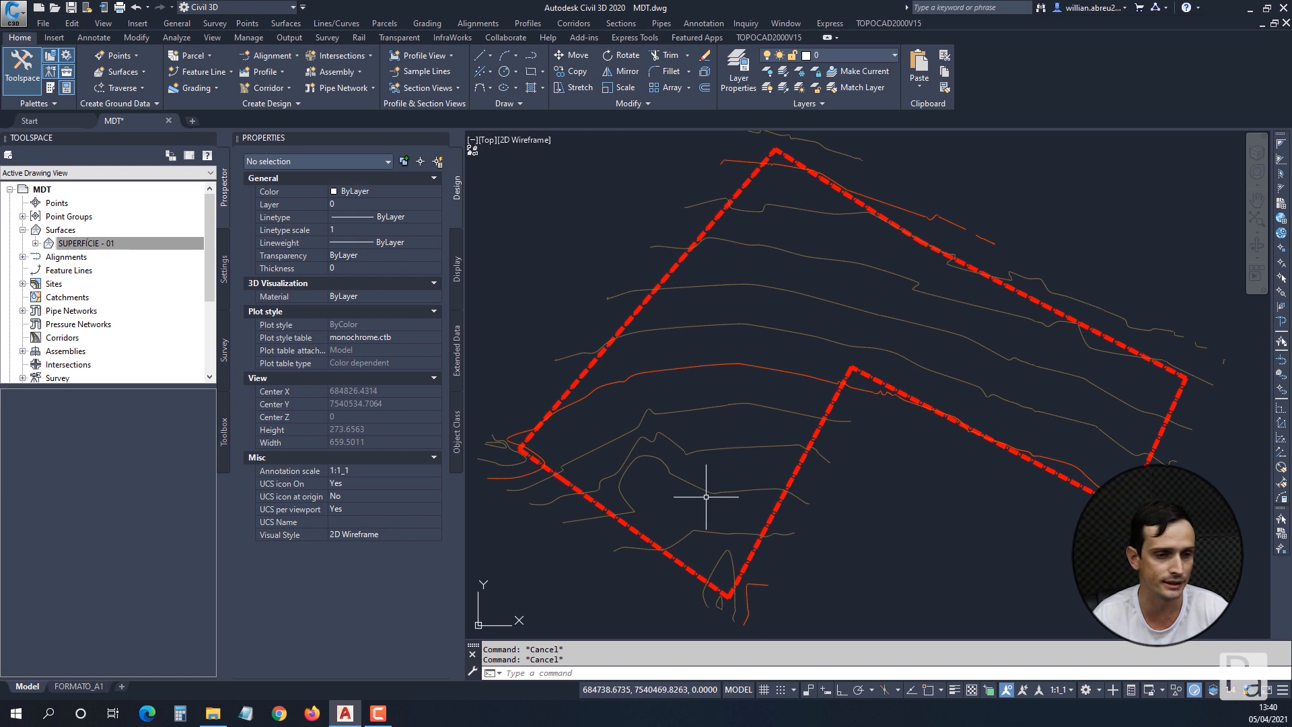
mouse_move(672, 499)
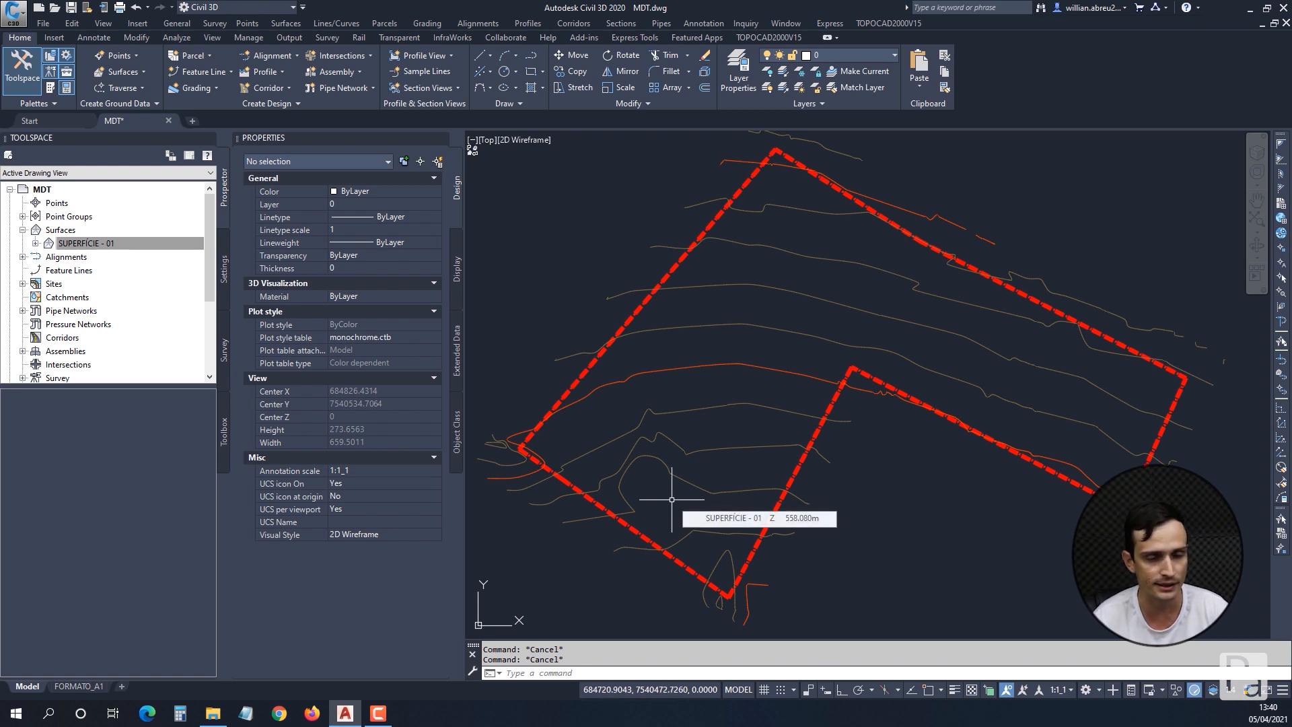
mouse_move(816, 299)
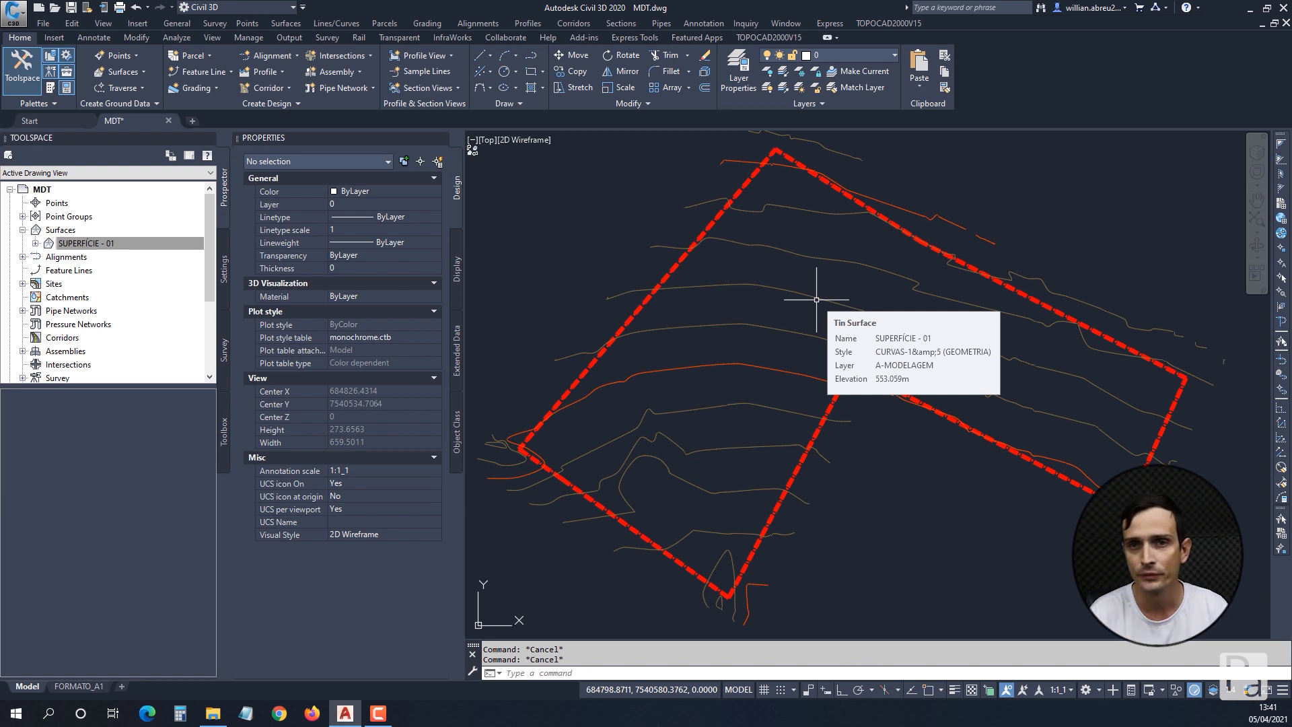
scroll(814, 373, down, 2)
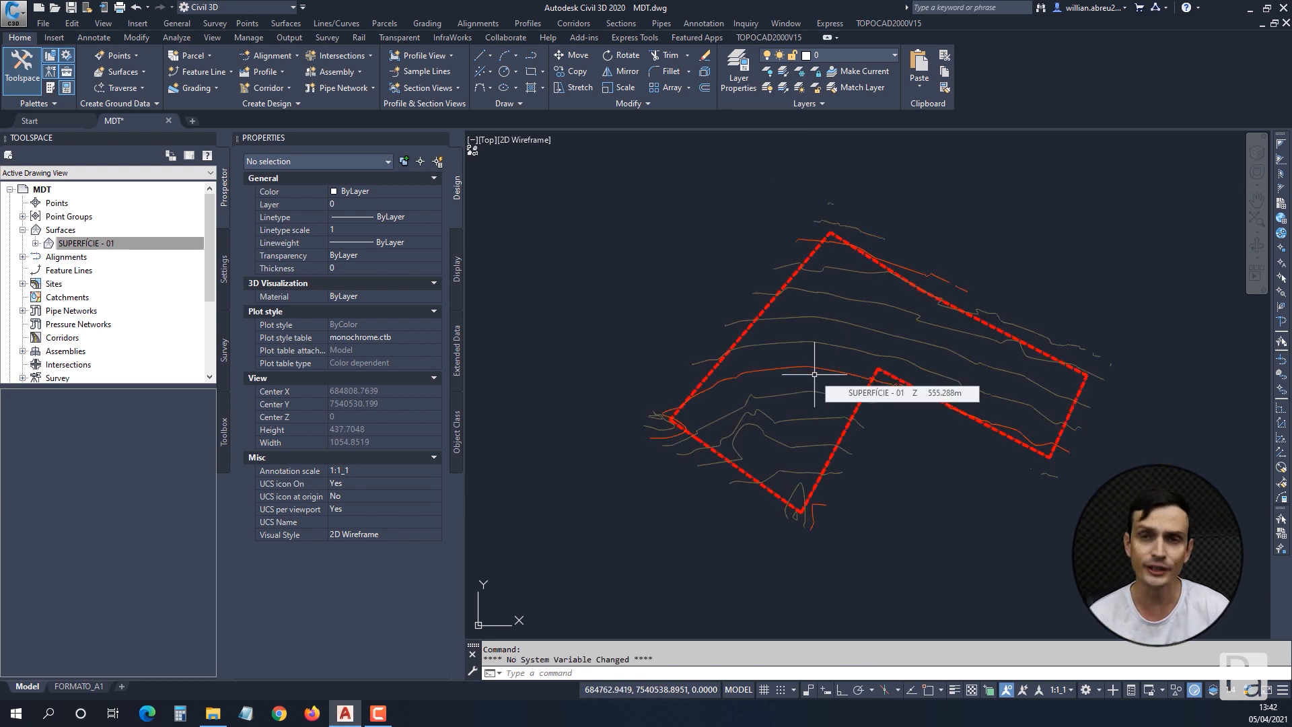